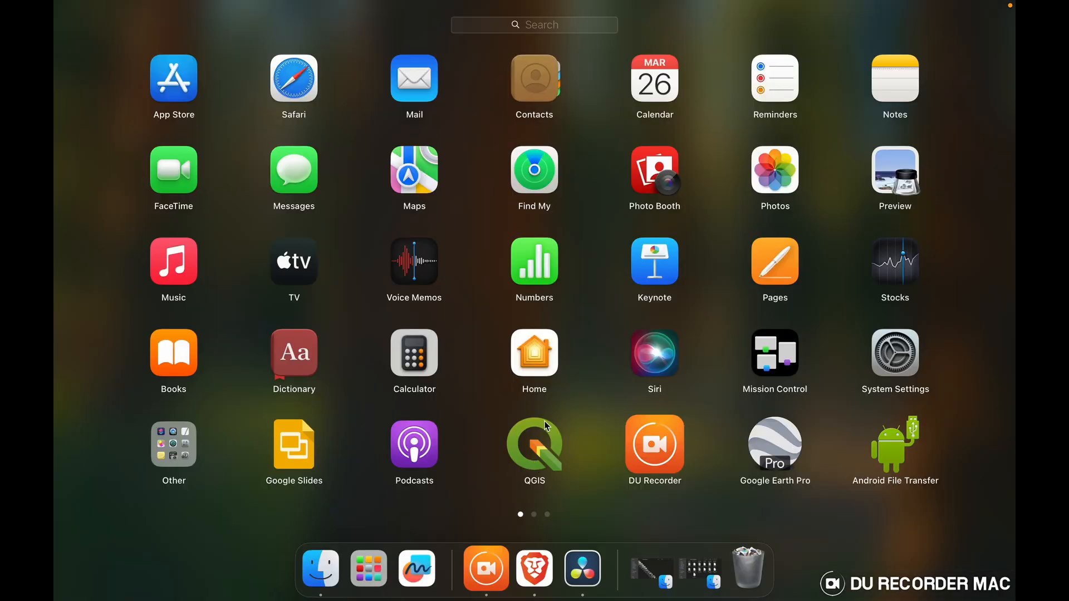
- Launch QGIS and create a new blank project
click(544, 454)
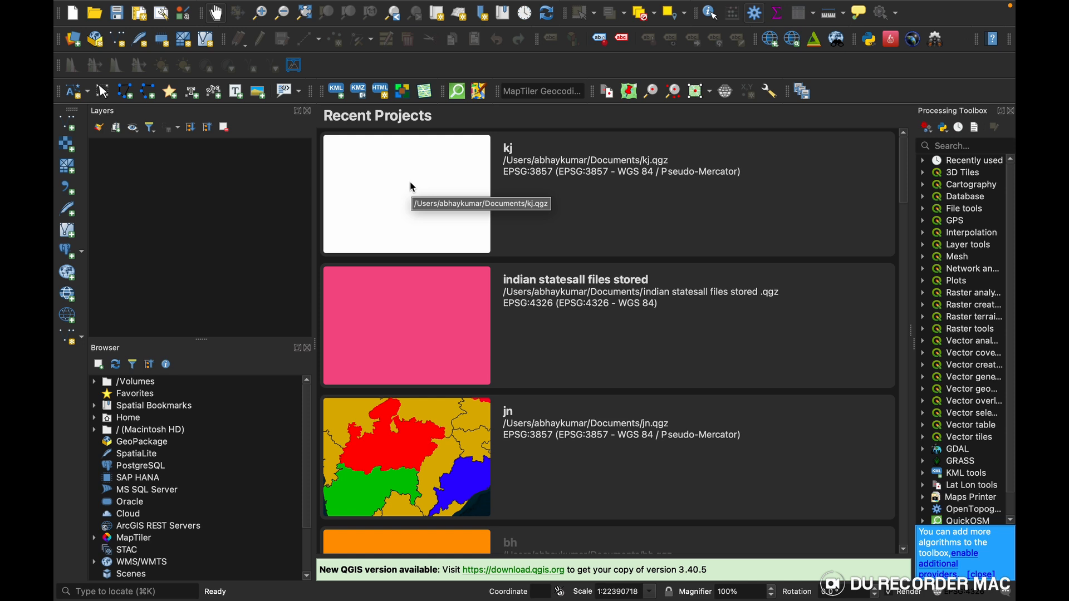
click(74, 15)
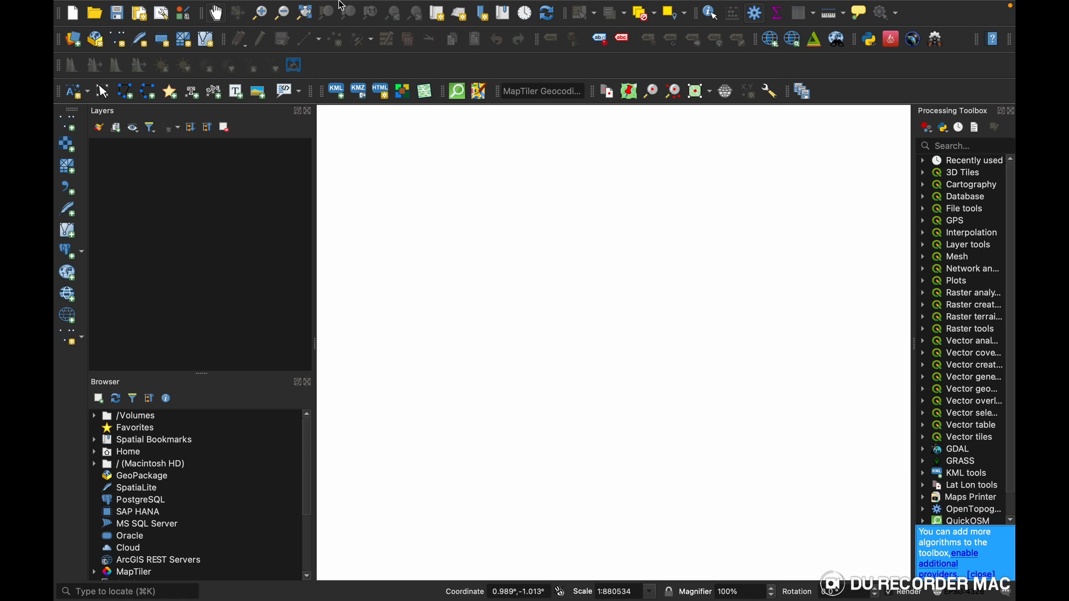
- Search the plugin manager for hcmgis, view the HCMGIS plugin's details, and close the manager
mouse_move(341, 5)
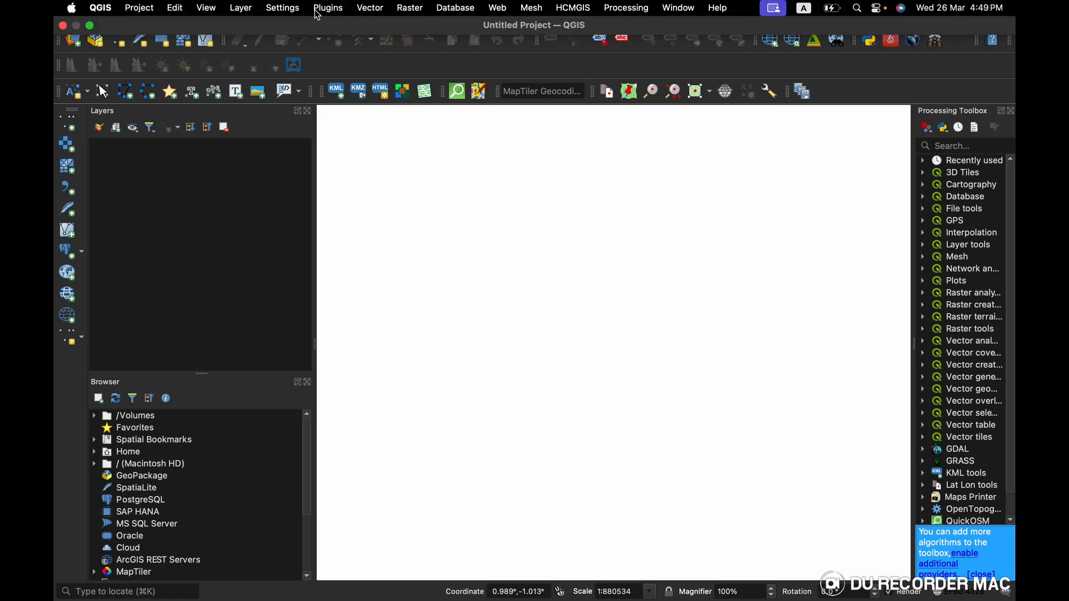
click(331, 11)
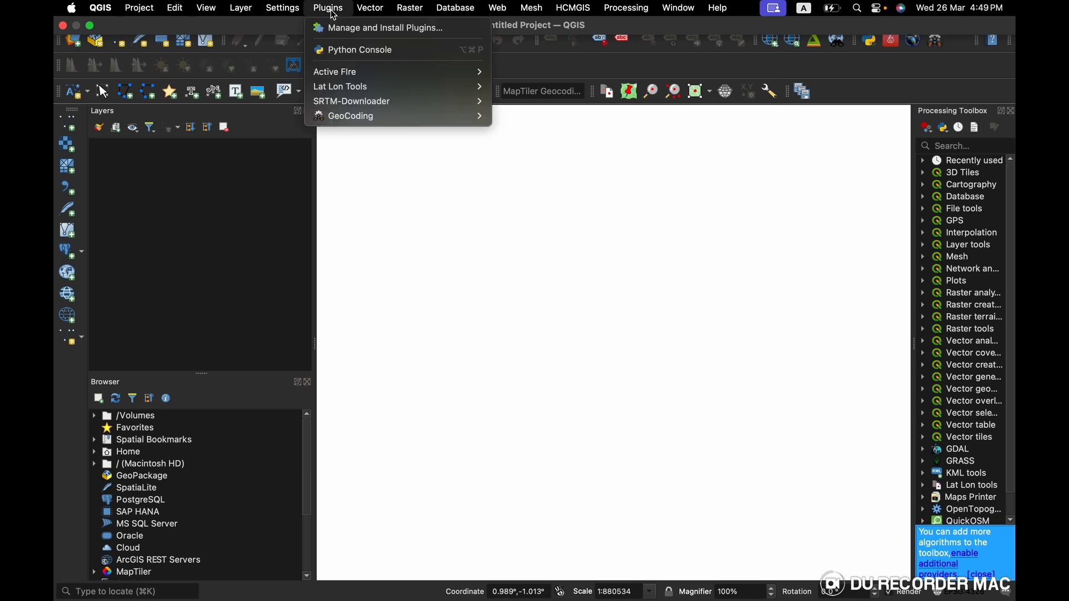
click(433, 34)
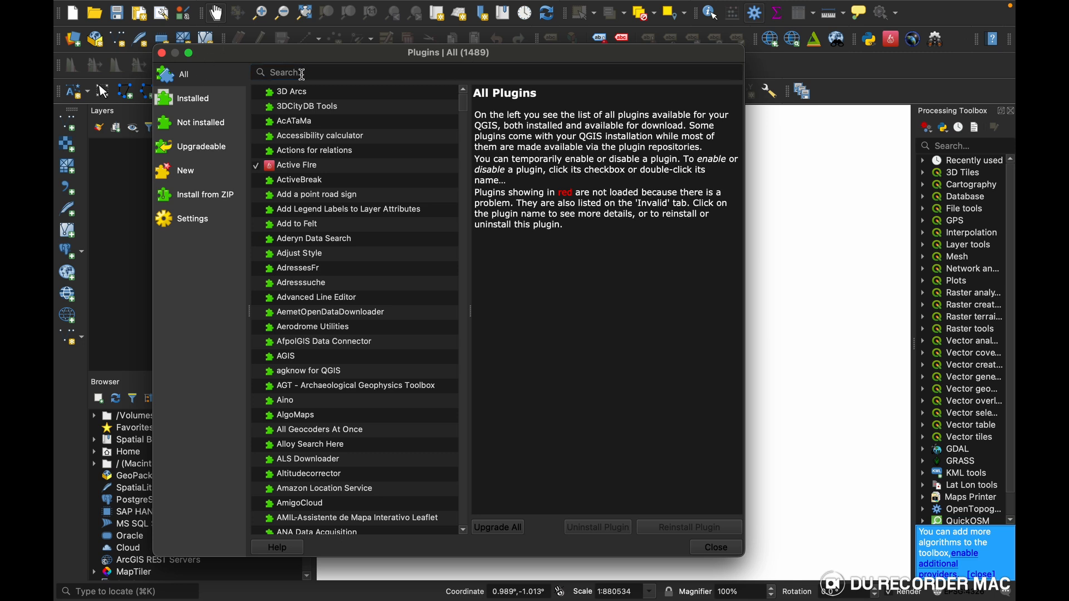
text(hcmgis)
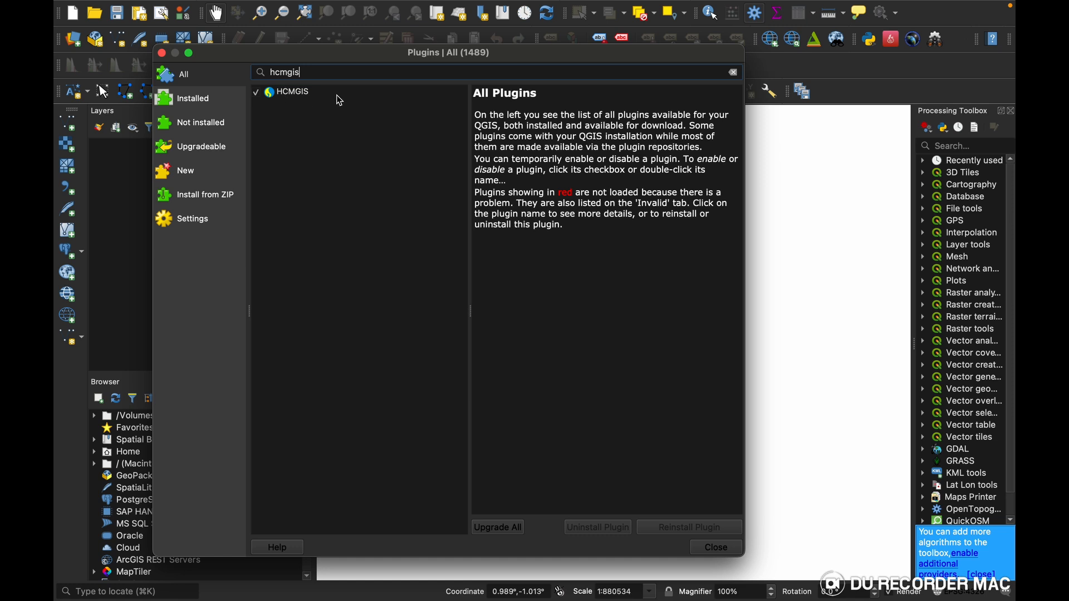
click(290, 93)
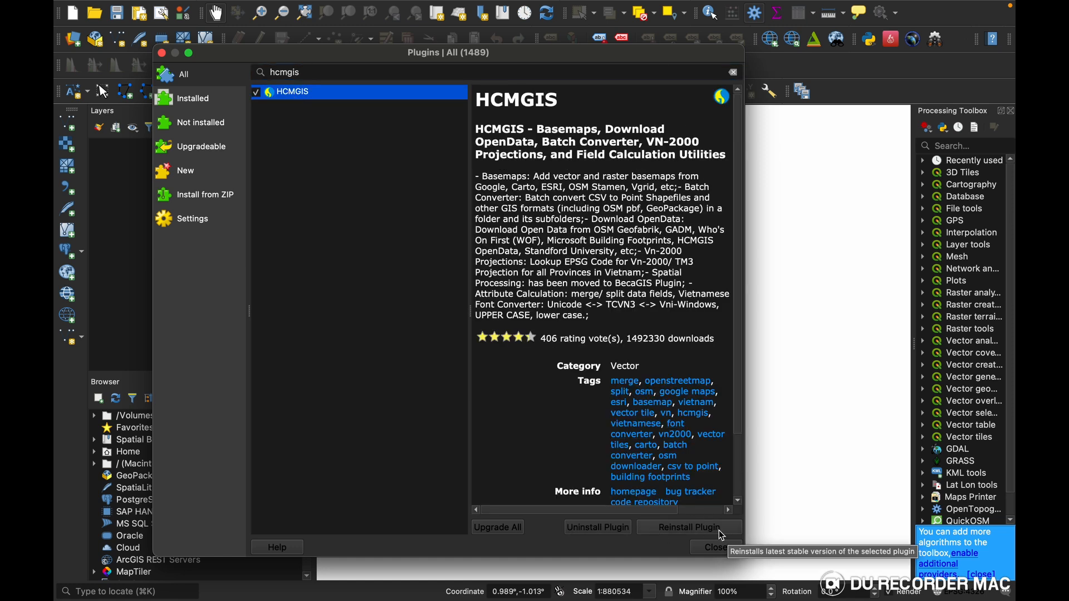
click(711, 553)
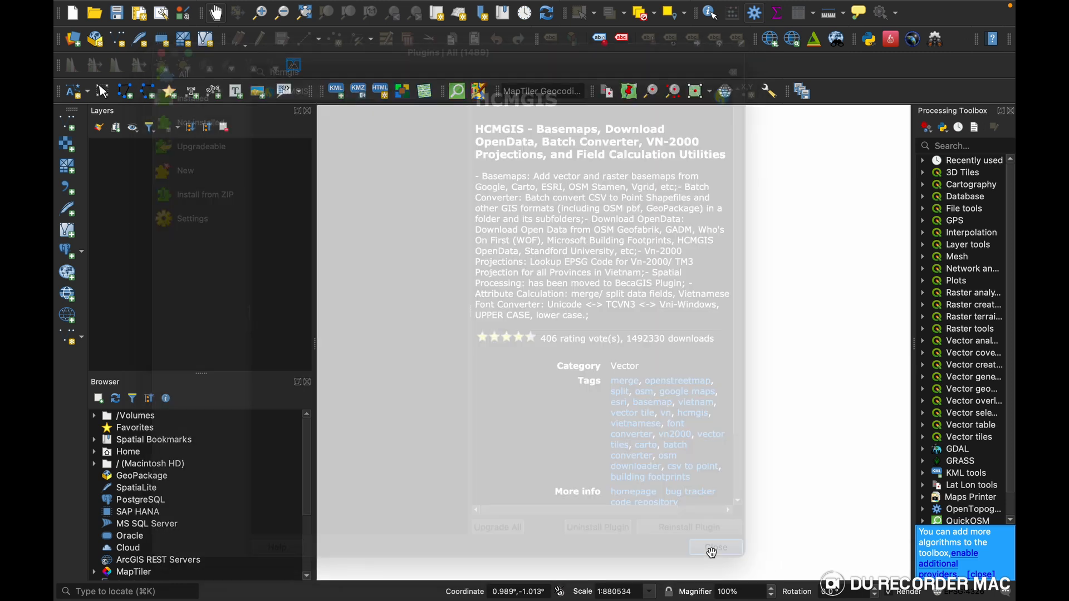
- Add the Bing Virtual Earth basemap from HCMGIS to the project
mouse_move(582, 5)
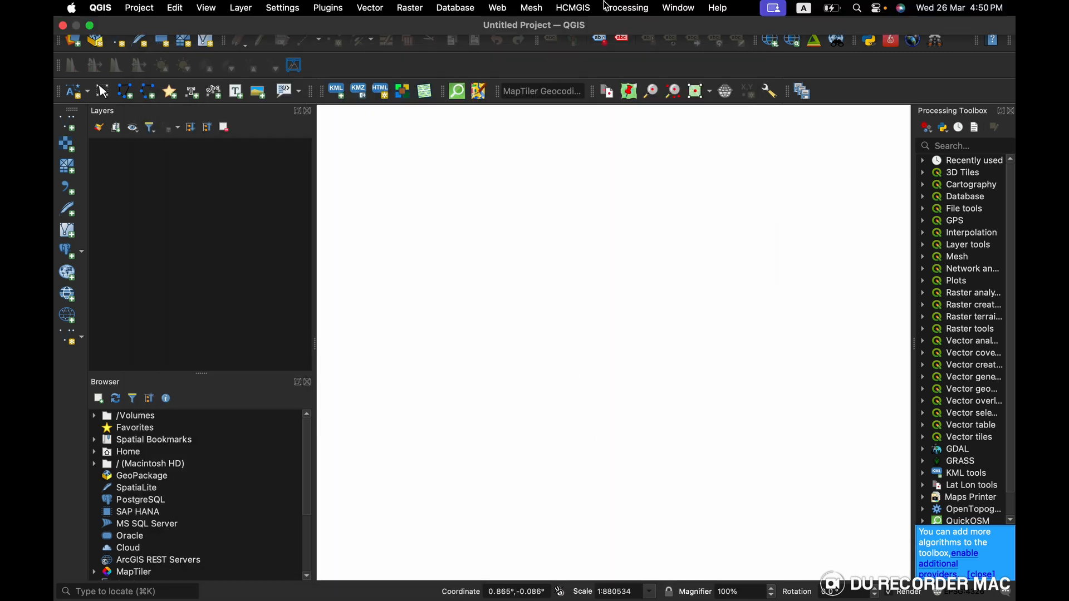
click(575, 8)
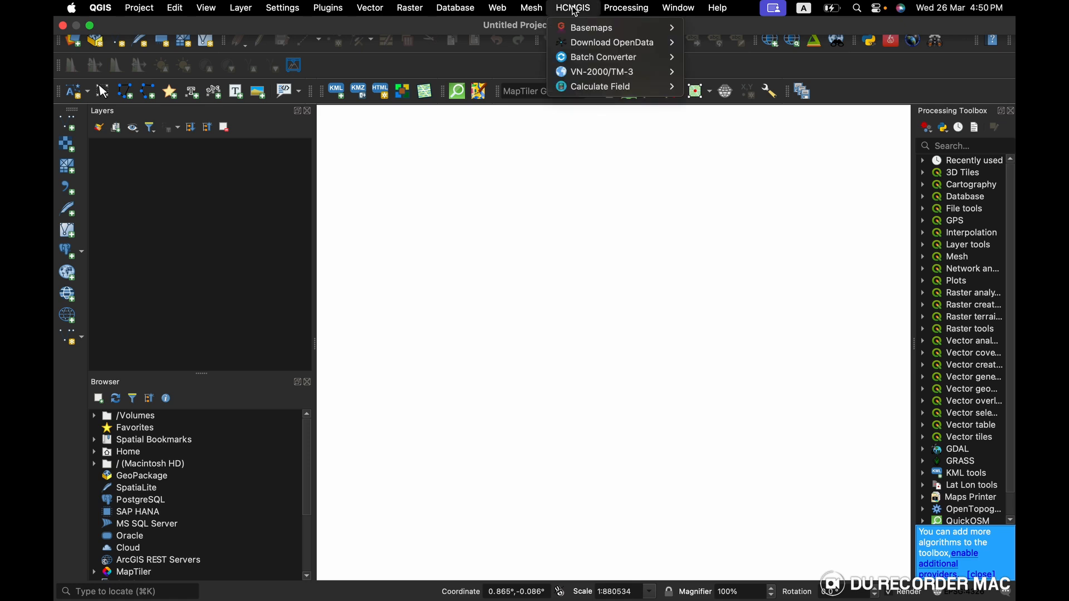
mouse_move(579, 26)
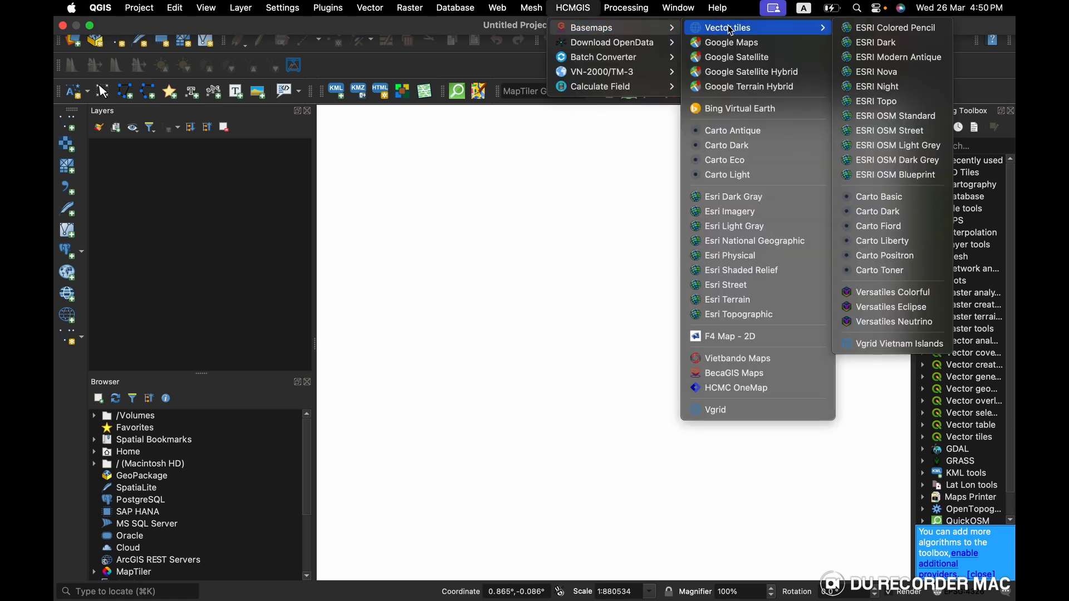
click(740, 111)
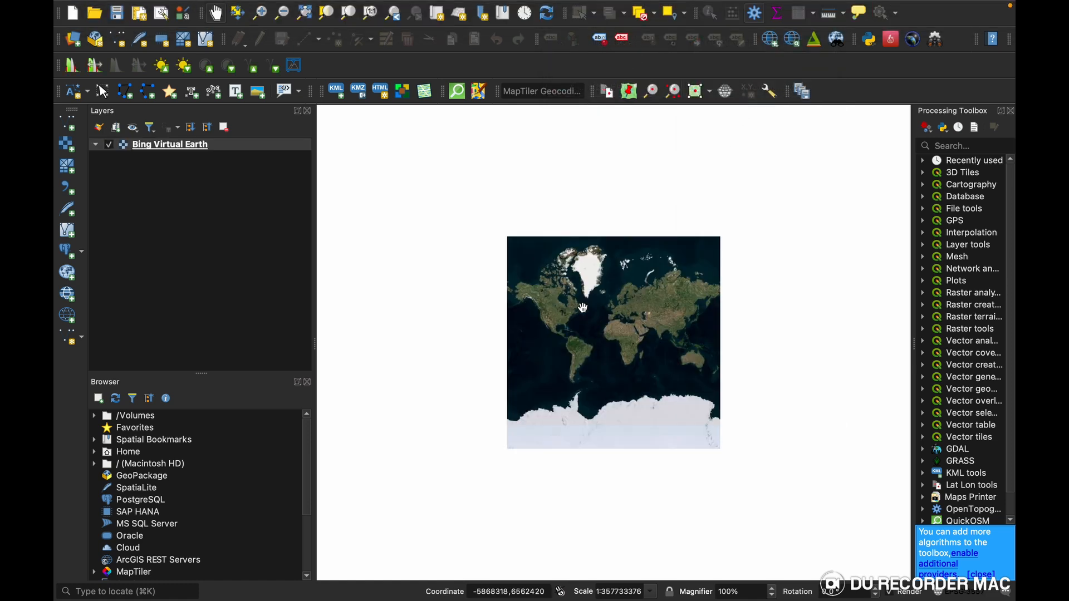
- Examine the satellite basemap around Italy and the Balkans at close range and return to a continental overview
scroll(582, 308, up, 3)
drag(673, 341, 352, 318)
scroll(511, 307, up, 4)
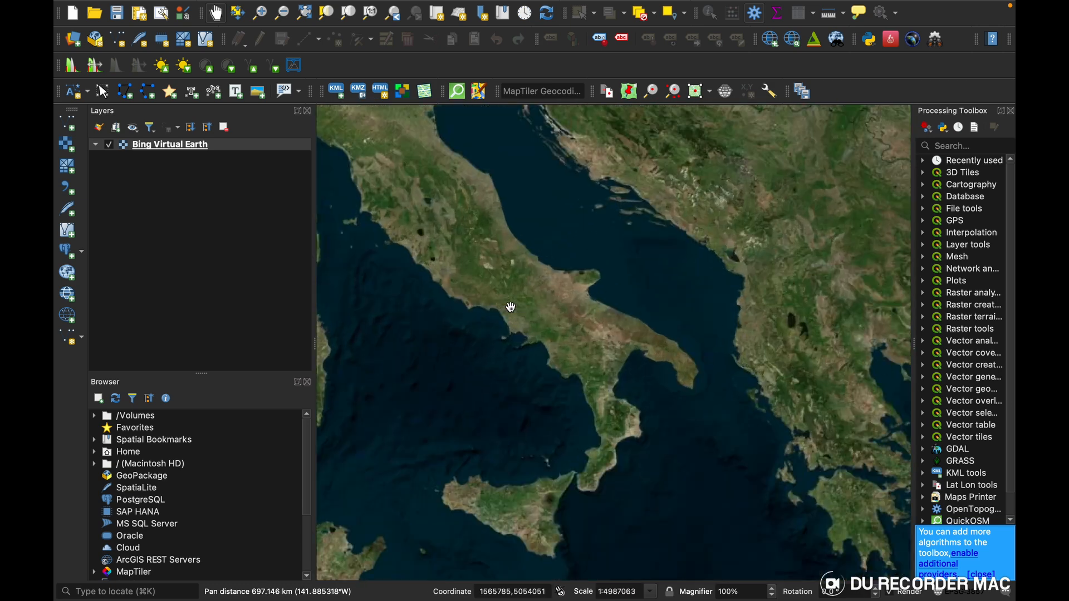
scroll(511, 307, up, 1)
drag(589, 289, 491, 454)
drag(652, 272, 545, 444)
scroll(587, 375, down, 4)
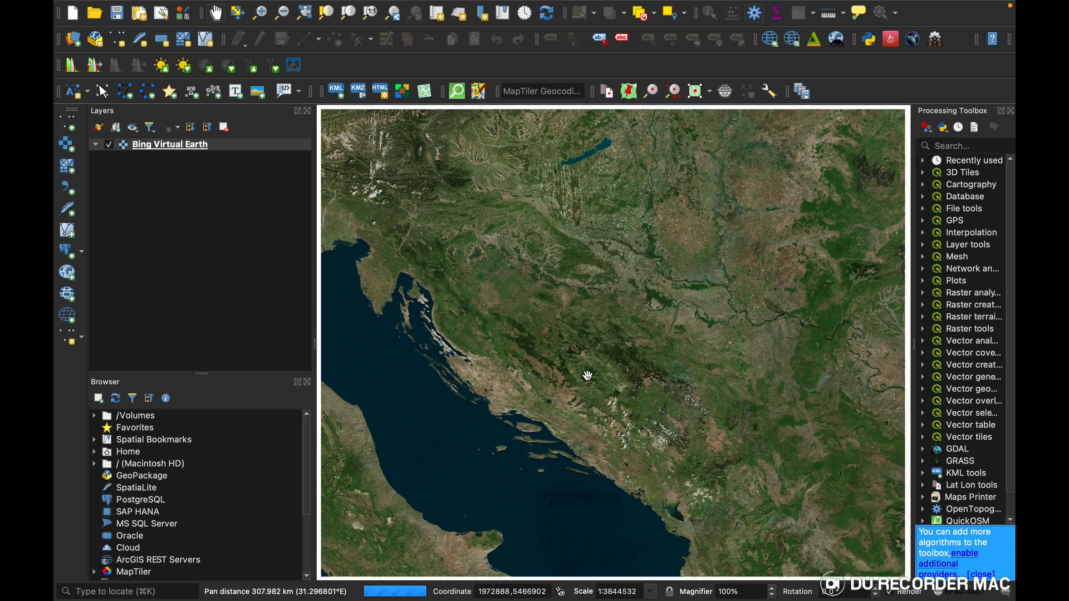
scroll(586, 375, down, 3)
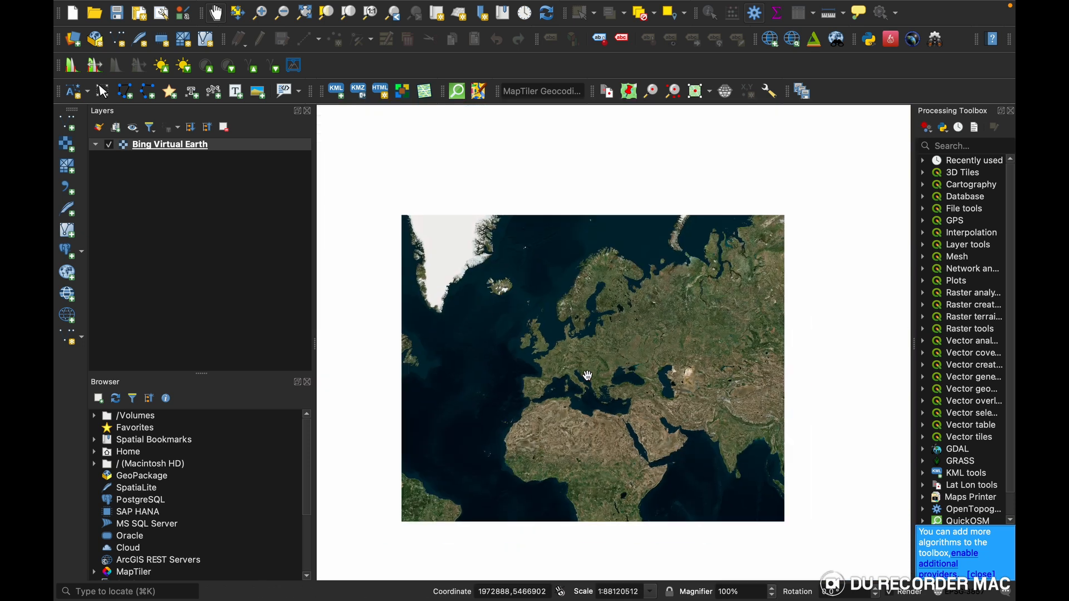
click(574, 8)
mouse_move(612, 27)
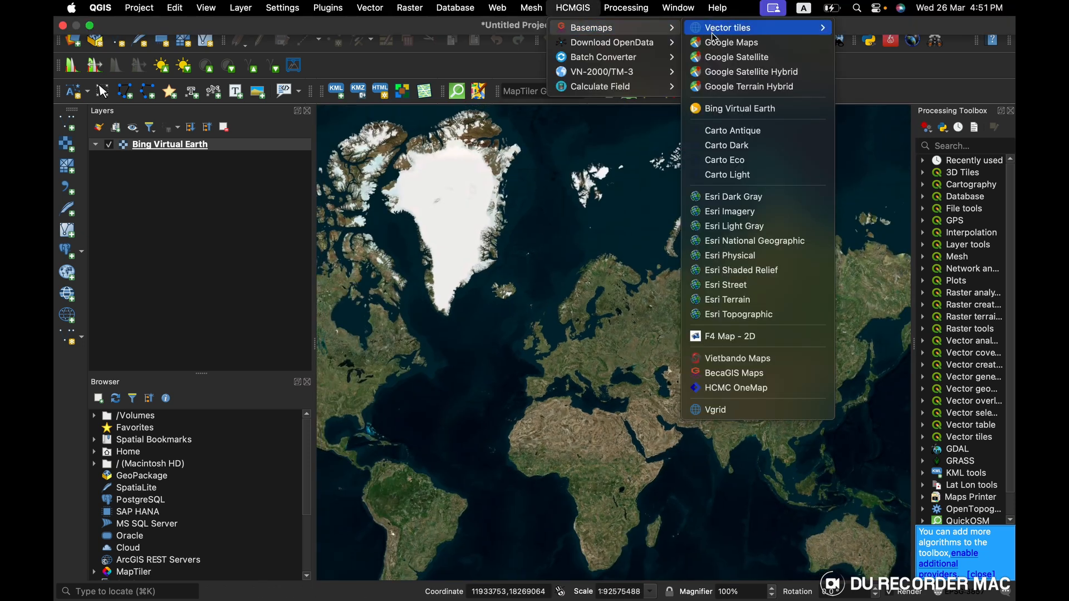
click(569, 352)
- Bring India and its surroundings into the middle of the map view
drag(699, 409, 545, 359)
scroll(535, 378, up, 2)
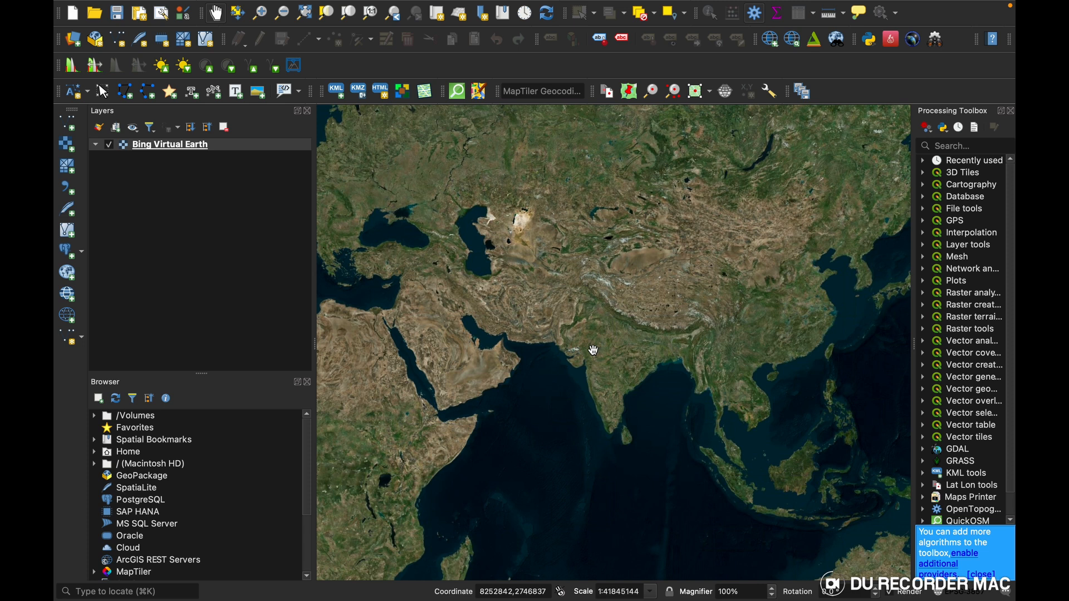
scroll(582, 314, up, 1)
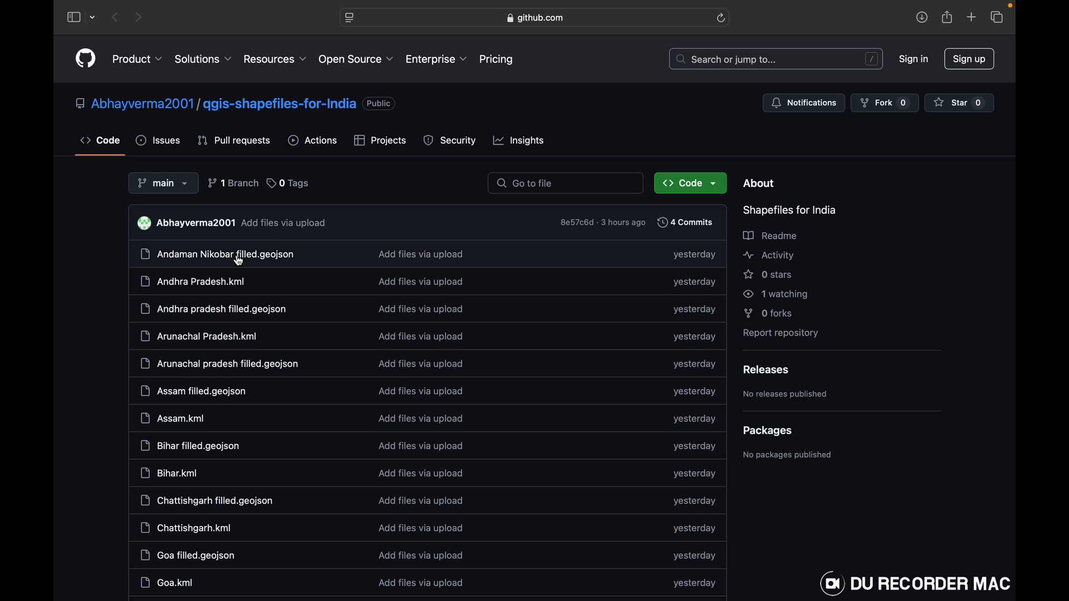
- Switch to GitHub in the browser, review the files of the qgis-shapefiles-for-India repository, and download it as a ZIP
scroll(243, 384, down, 15)
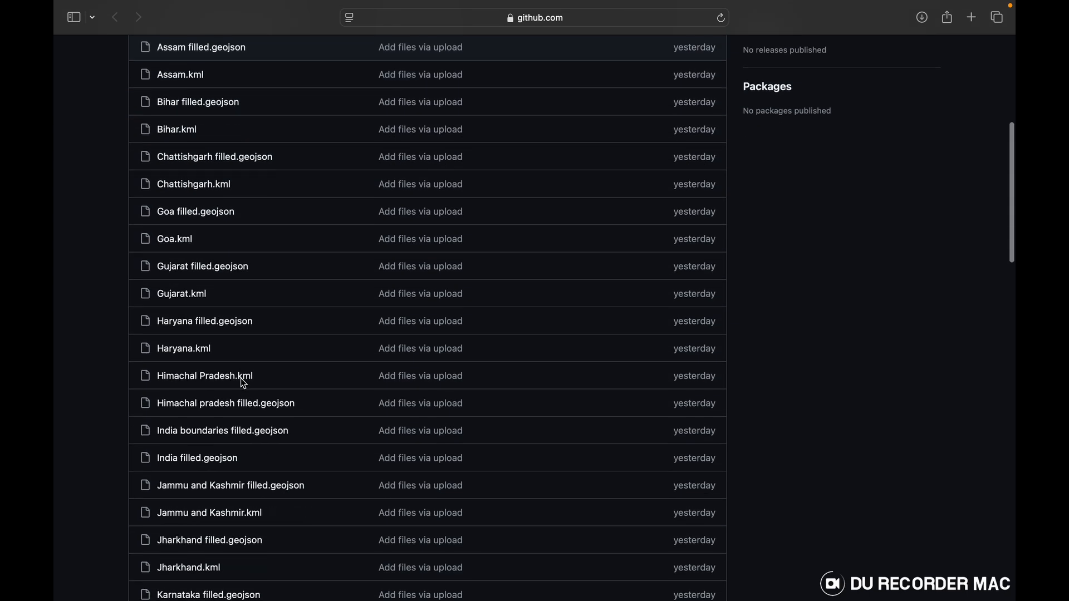
scroll(243, 384, down, 15)
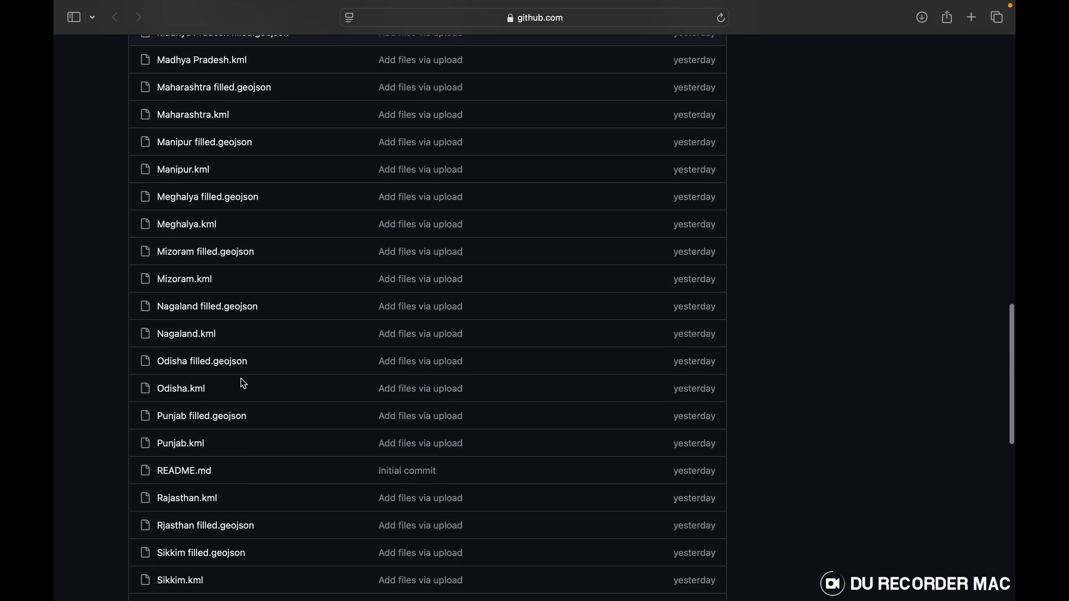
scroll(241, 380, down, 3)
scroll(241, 379, up, 20)
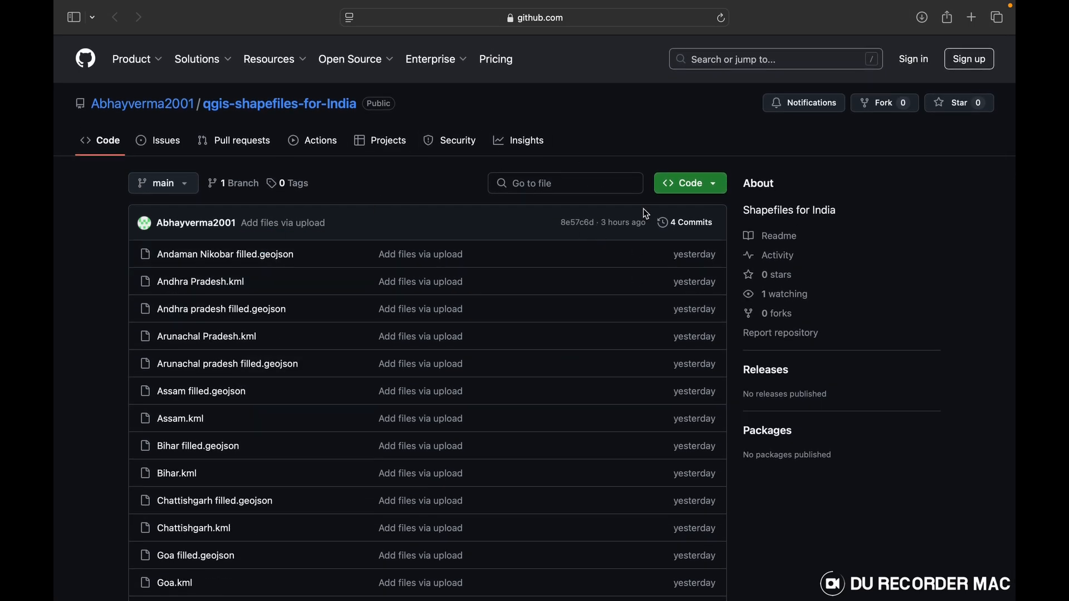
click(690, 192)
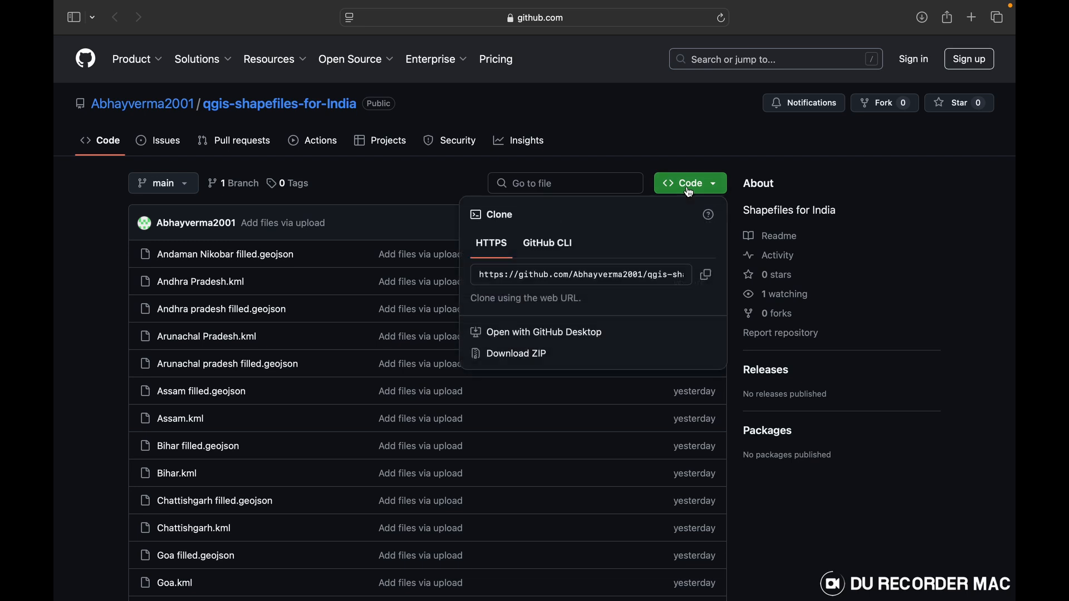
click(530, 353)
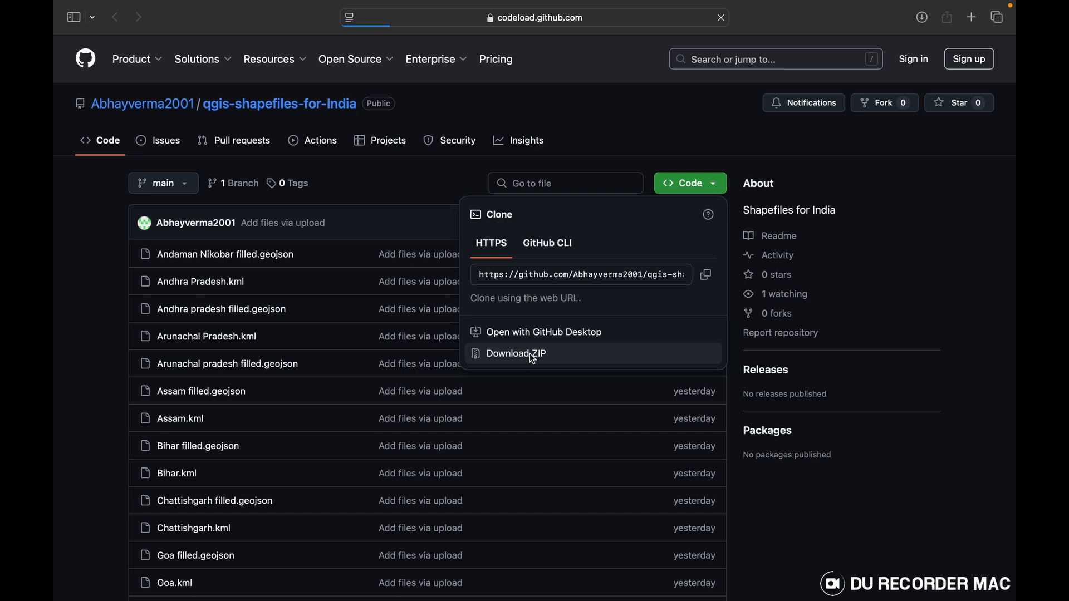
click(922, 18)
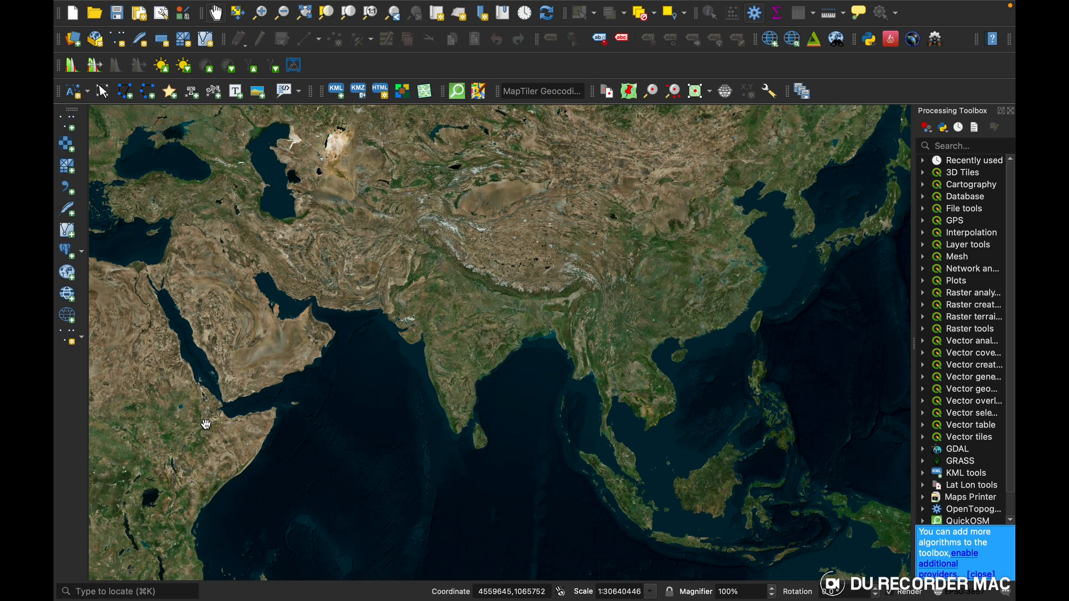
- Back in QGIS, display the Browser and Layers panels, and narrow their shared dock to enlarge the map area
right_click(71, 398)
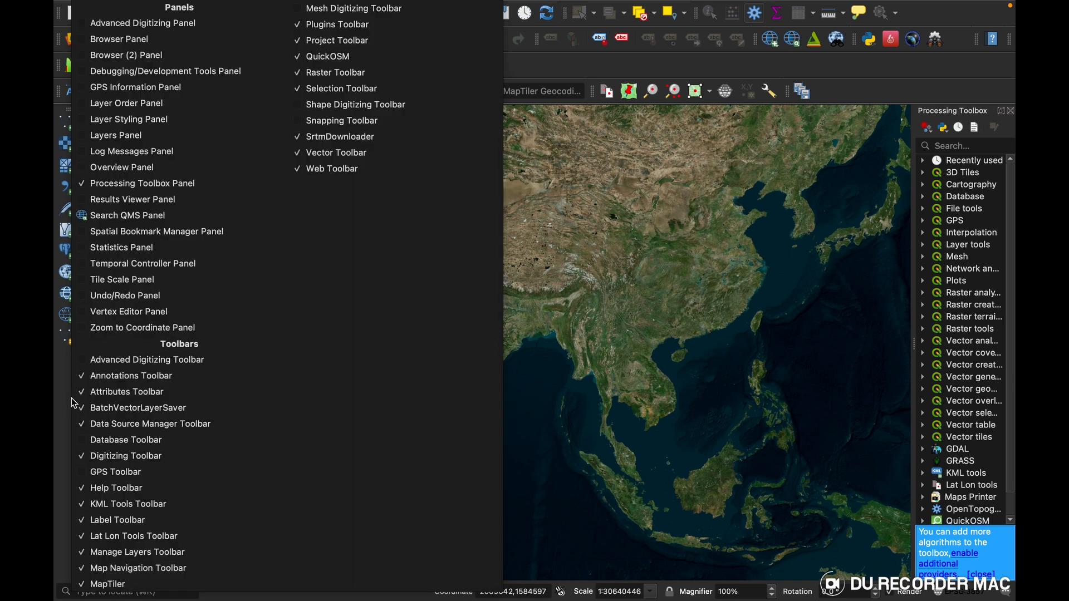
click(82, 39)
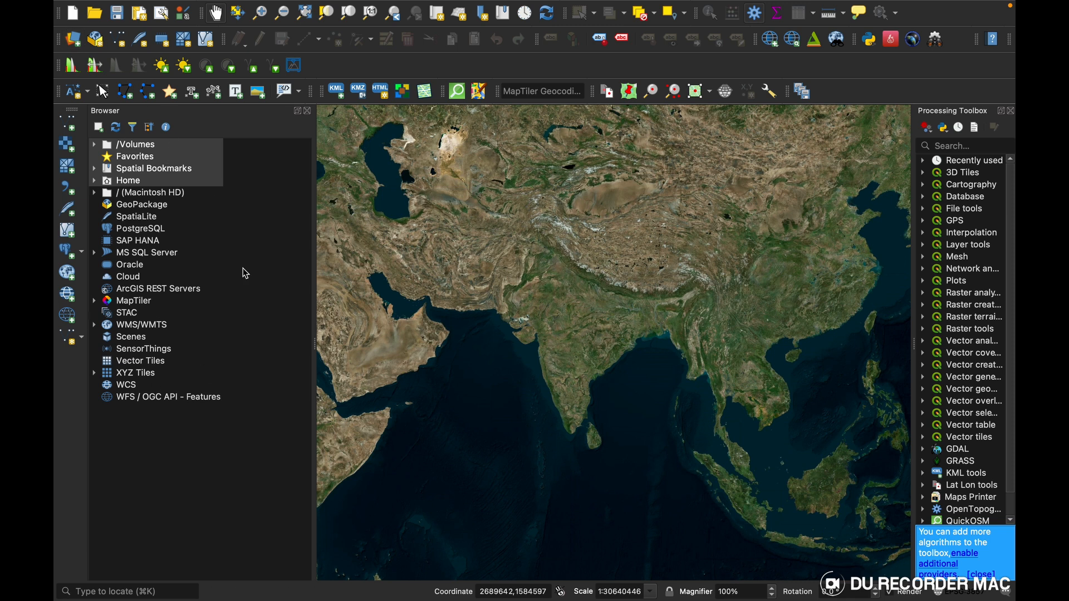
right_click(73, 427)
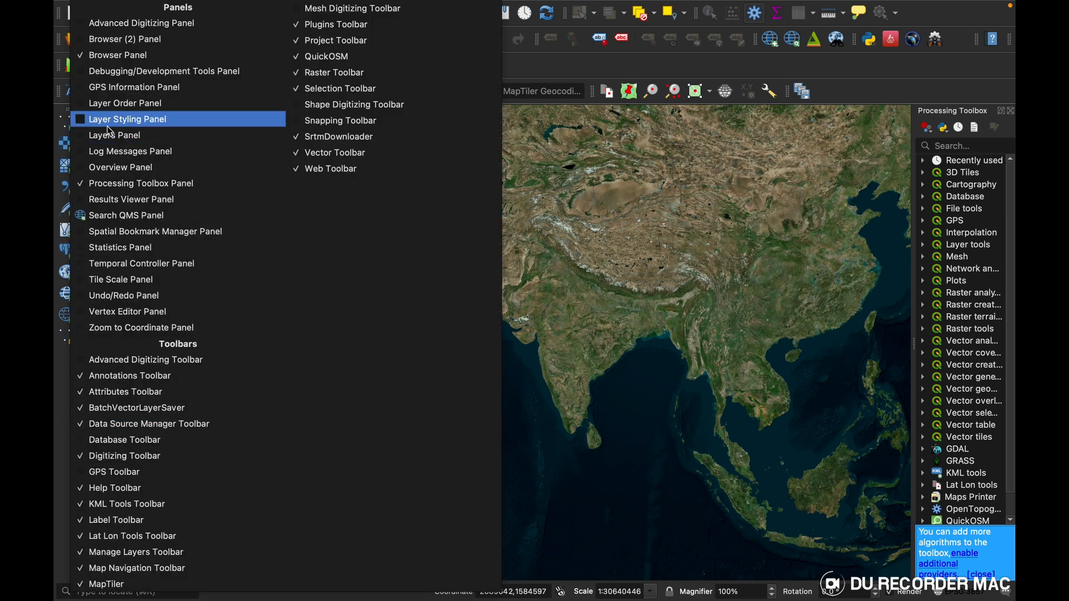
click(80, 136)
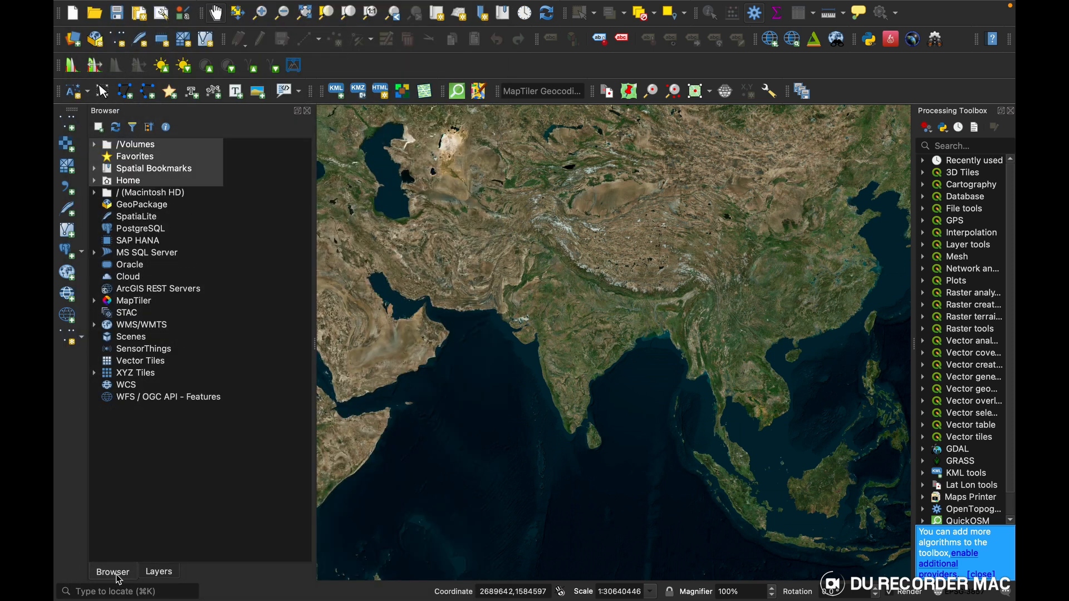
click(160, 578)
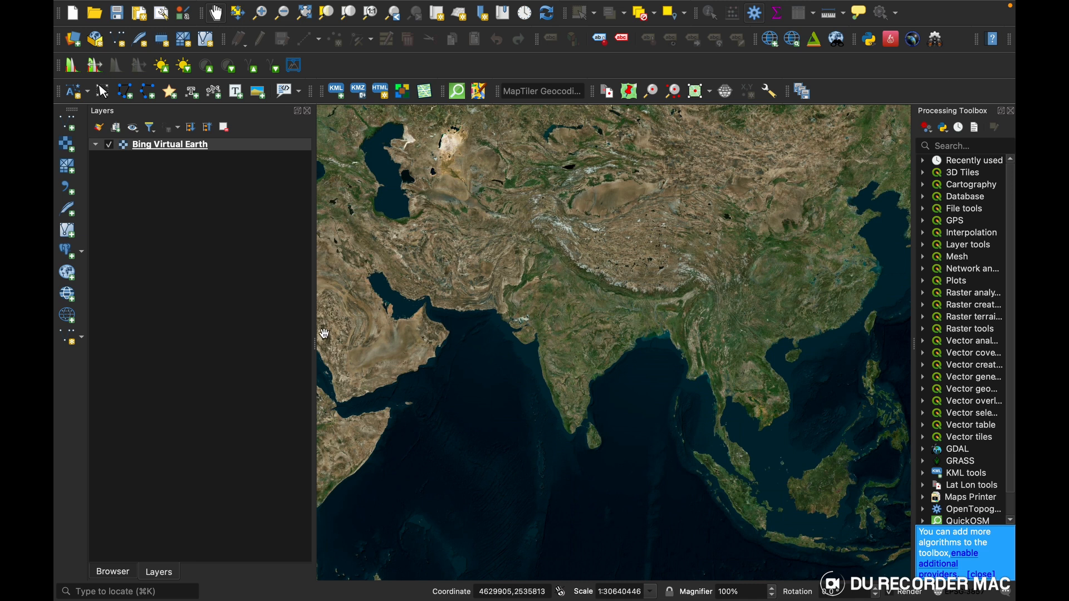
drag(312, 347, 280, 352)
- Show the file browser and expand the home directory's Downloads folder to list its contents
click(114, 574)
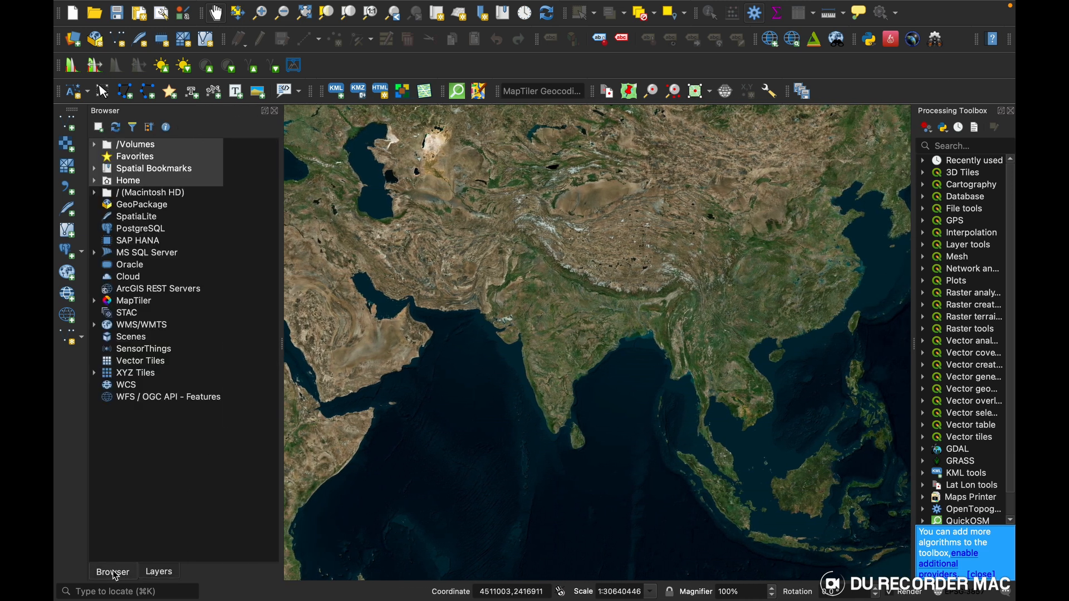
click(95, 184)
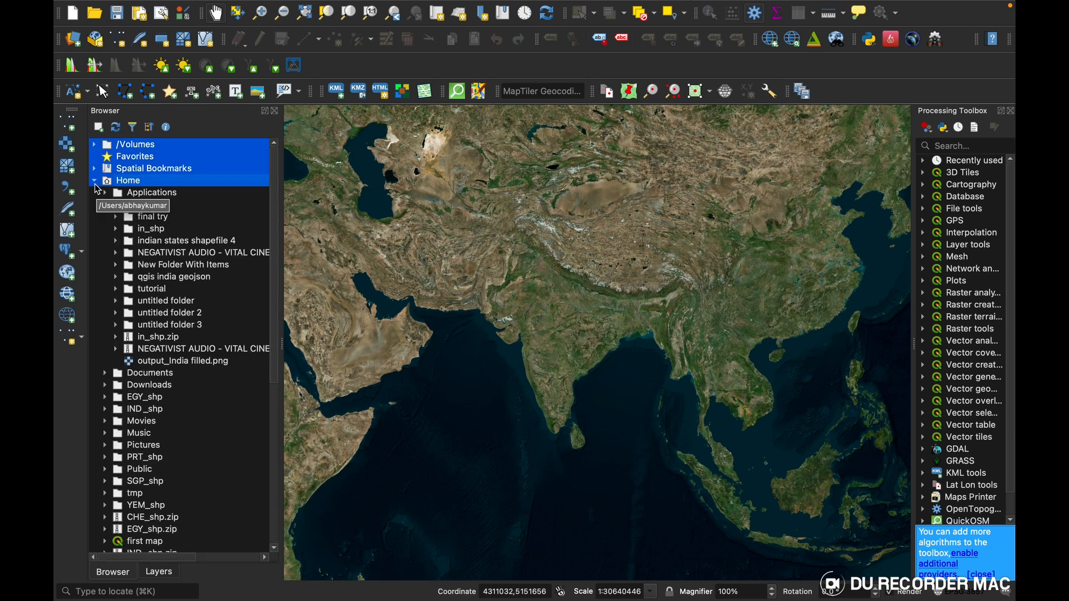
click(105, 205)
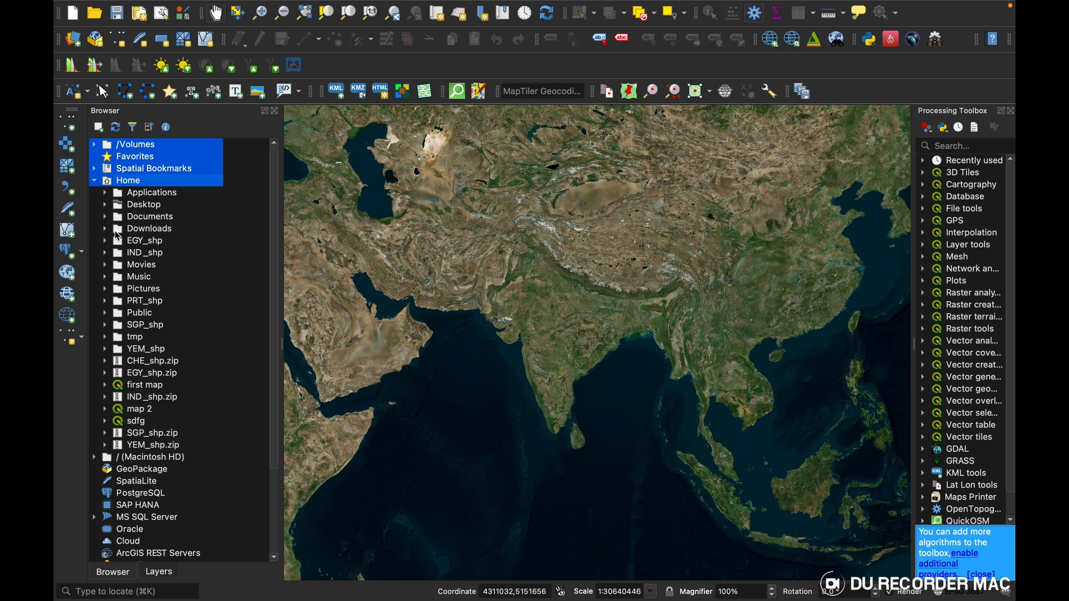
click(106, 229)
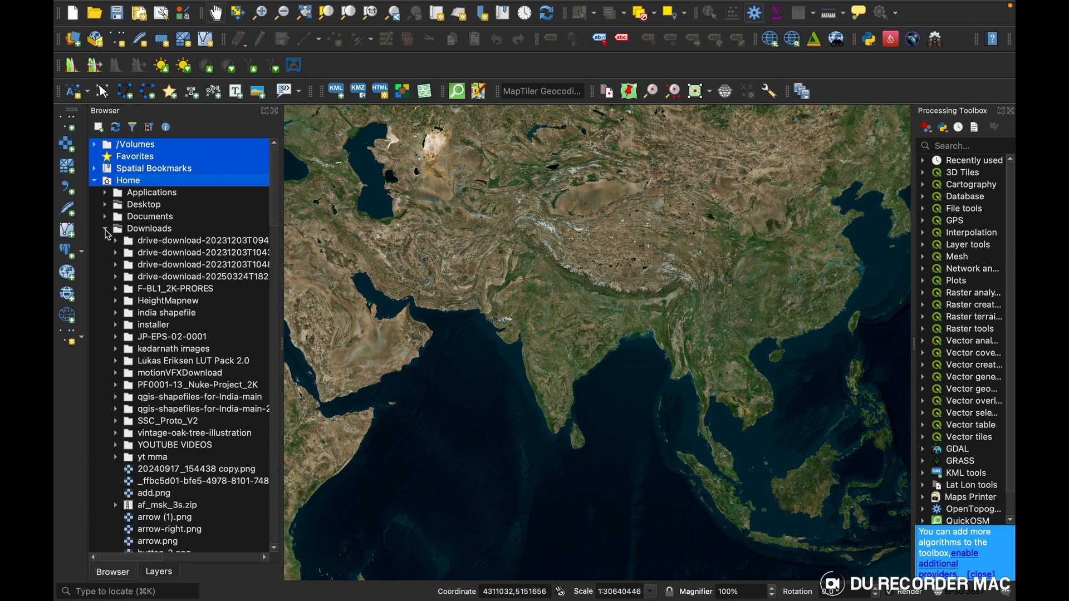
- Select all the GeoJSON and KML files in the qgis-shapefiles-for-India-main-2 folder and bring them into the map
scroll(170, 415, down, 5)
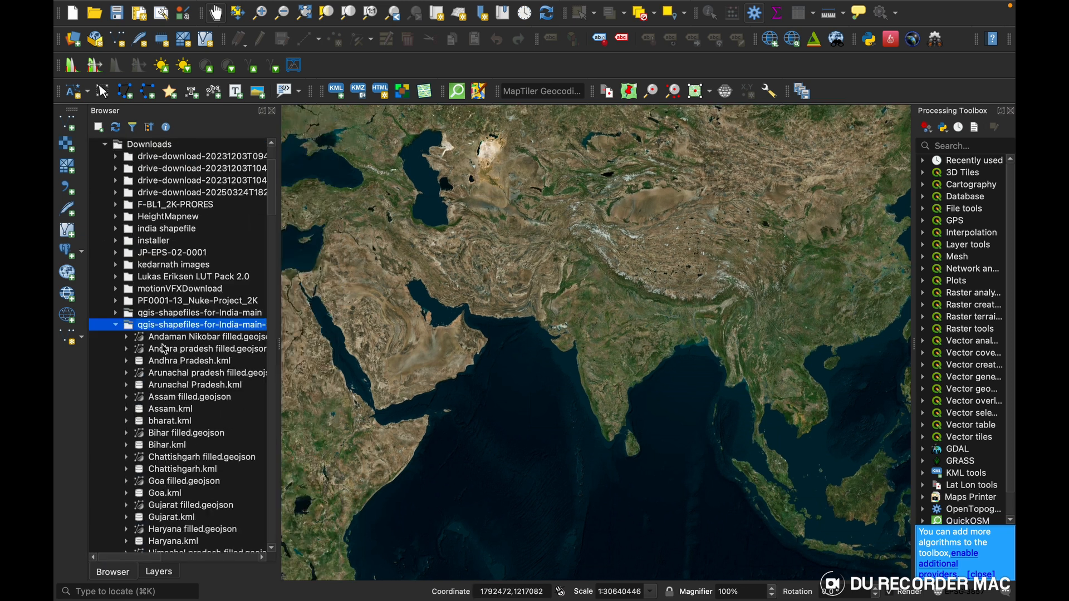
scroll(171, 477, down, 15)
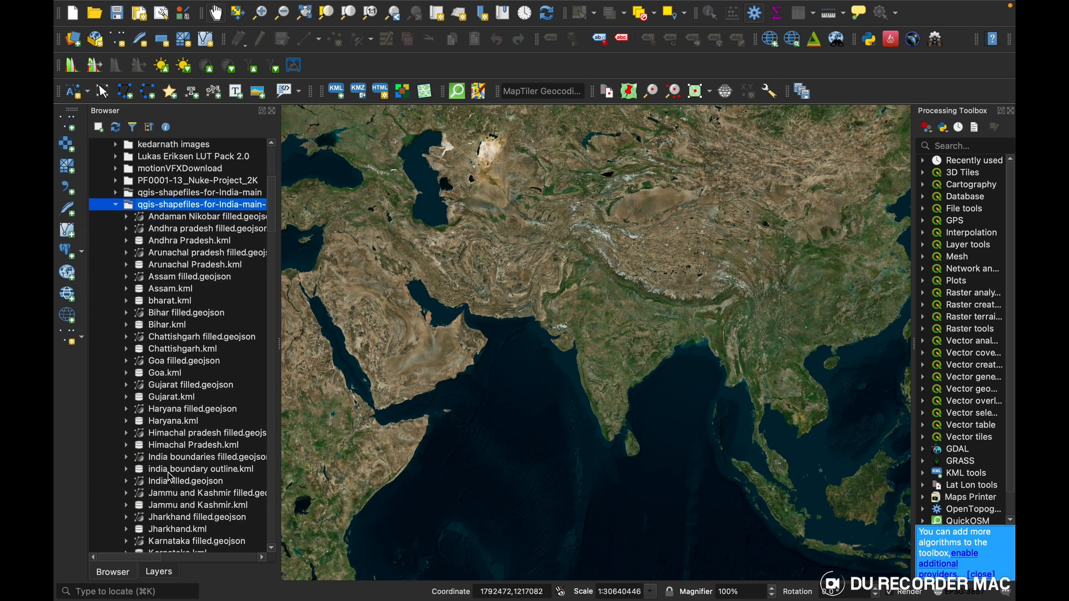
scroll(170, 476, up, 15)
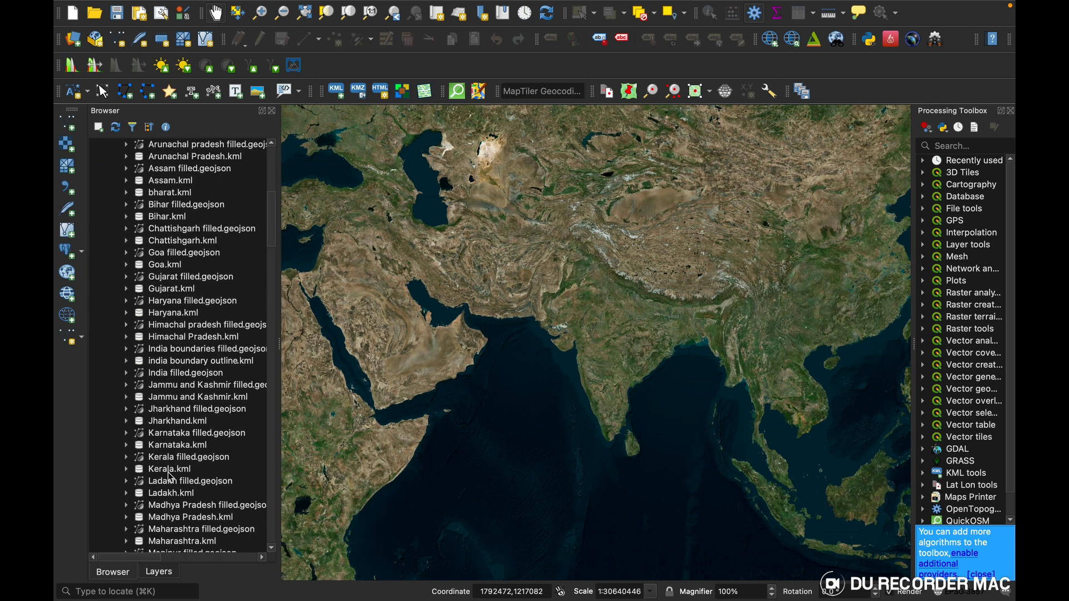
scroll(162, 505, down, 12)
shift+click(162, 505)
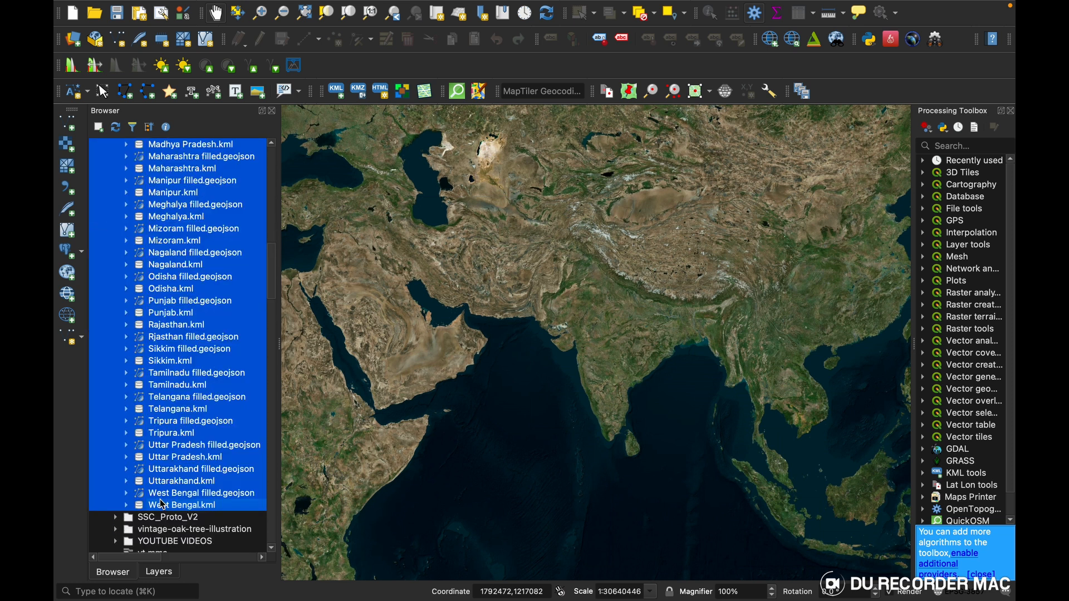
drag(156, 315, 527, 329)
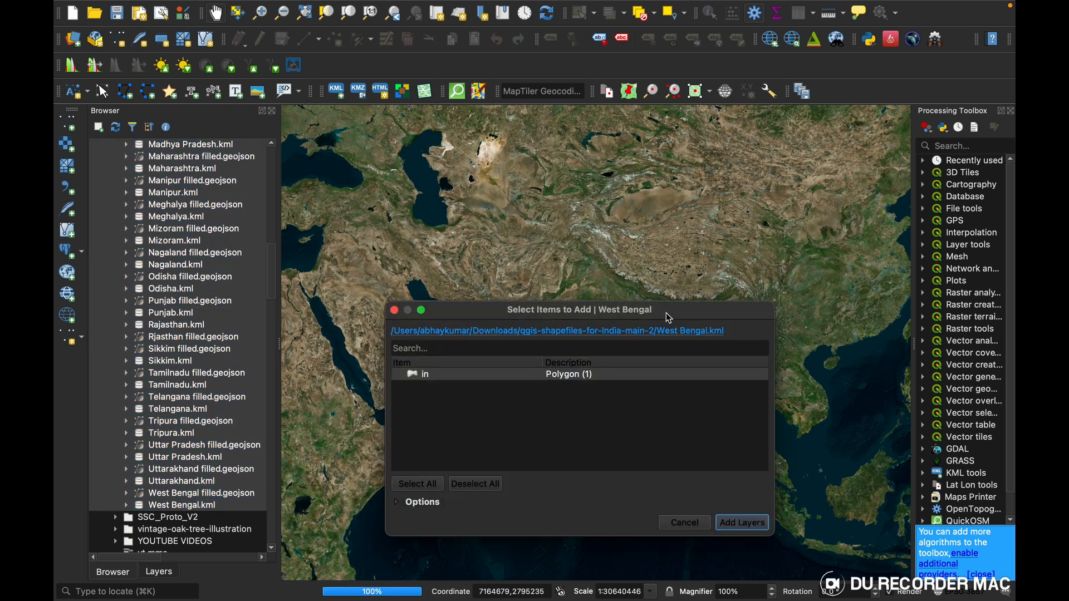
- Add the polygon item of each KML file in turn, starting with West Bengal, Uttarakhand and Tripura, until all are loaded
click(744, 523)
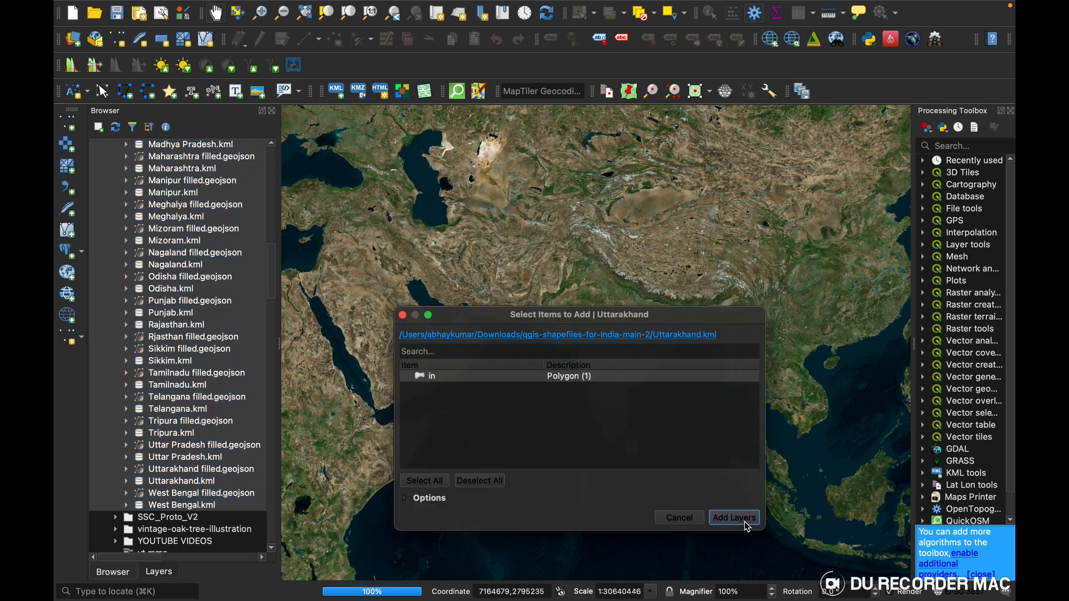
click(744, 523)
click(744, 523)
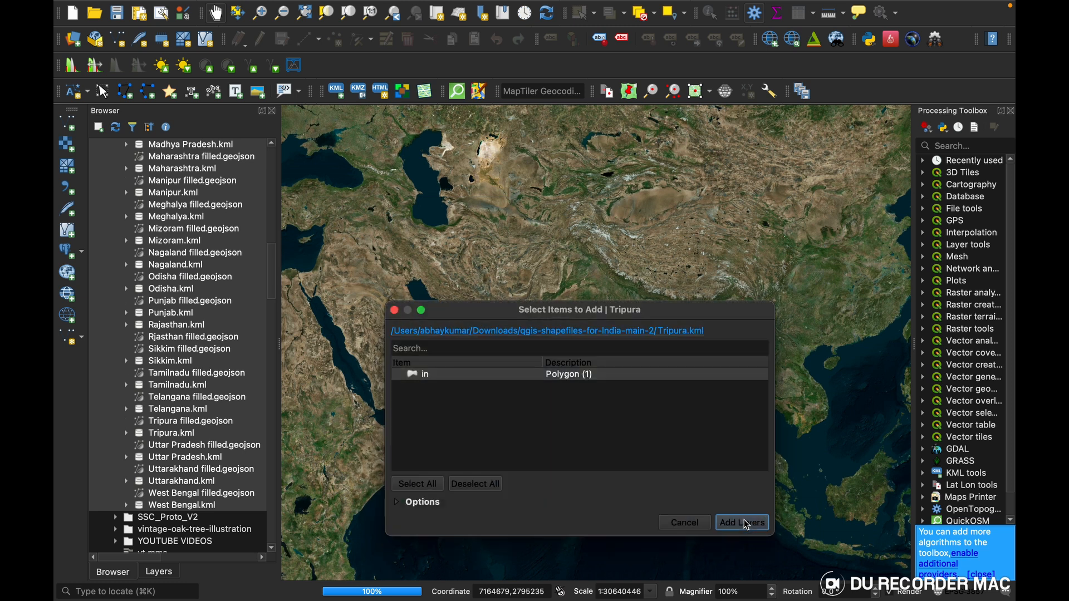
click(744, 523)
click(744, 523)
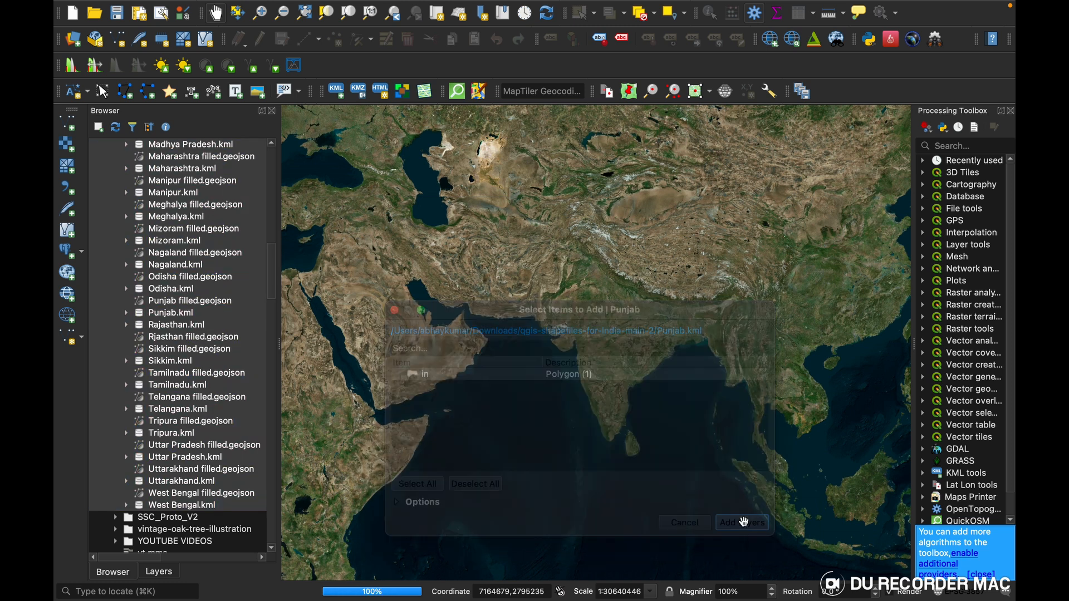
click(744, 523)
click(745, 524)
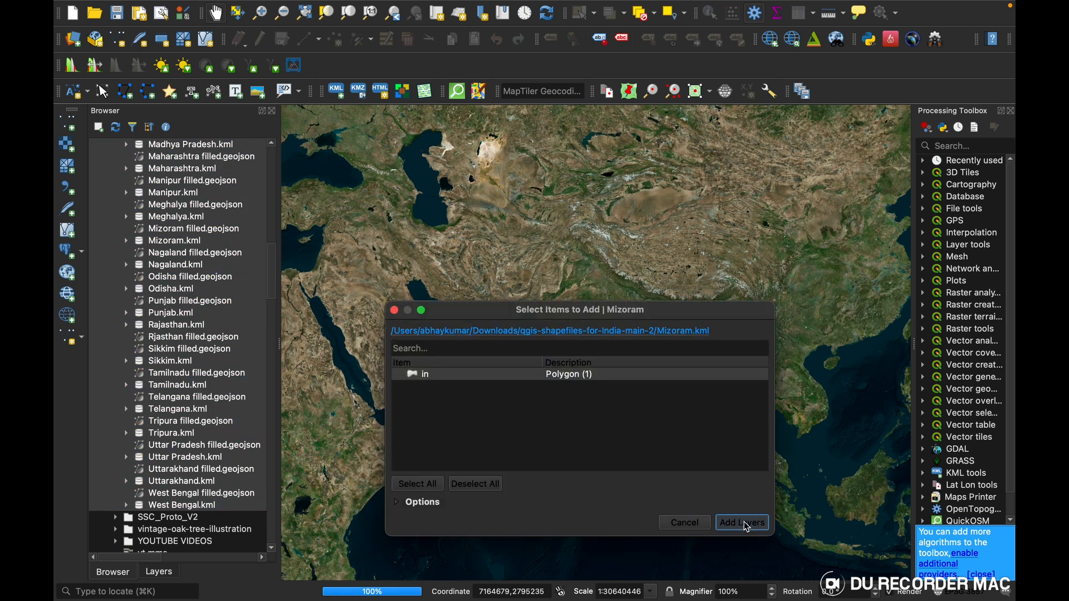
click(746, 525)
click(746, 526)
click(746, 526)
click(747, 525)
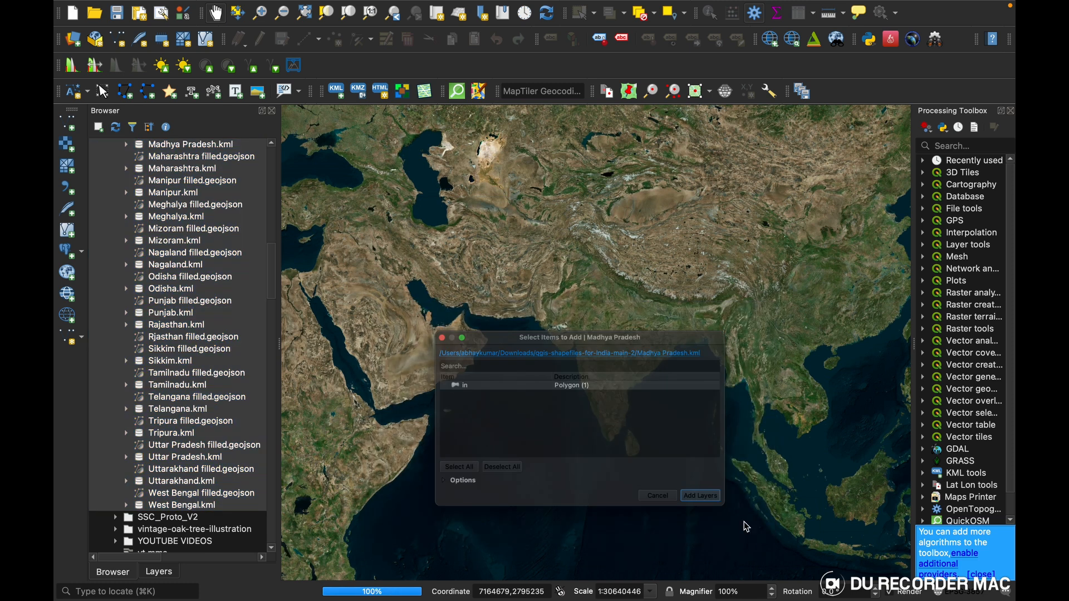
click(747, 526)
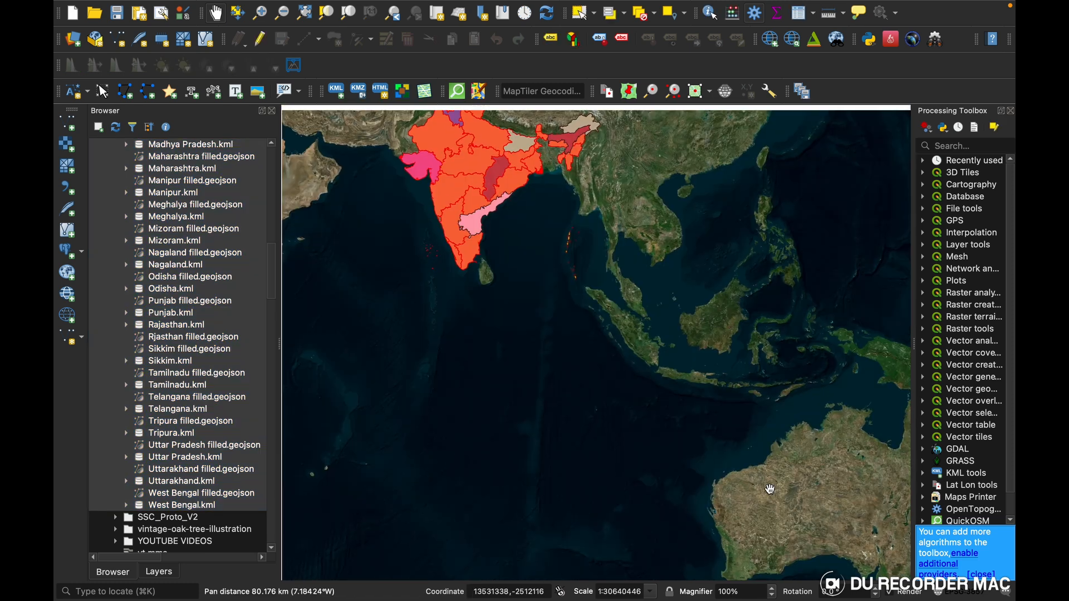
- Show the project's layer list to review the loaded India and state layers, and close the Processing Toolbox
drag(451, 173, 571, 385)
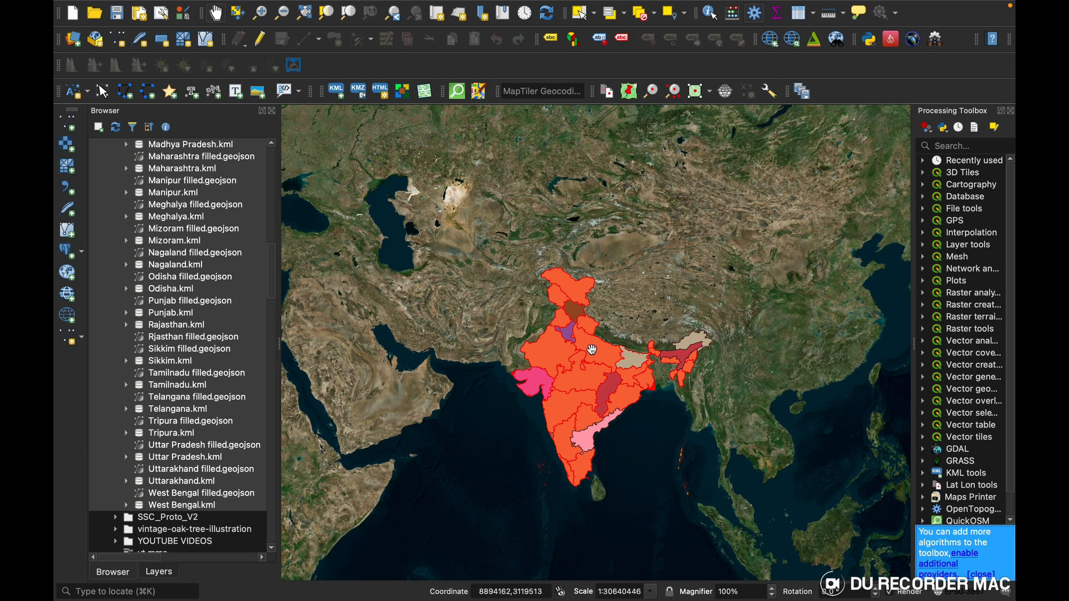
scroll(186, 533, up, 15)
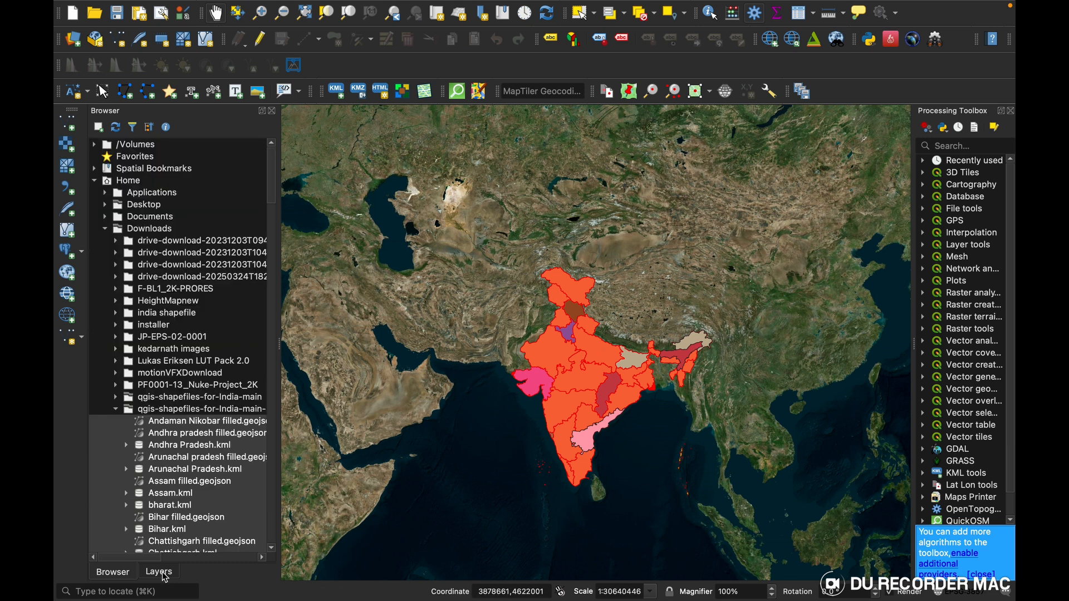
click(162, 573)
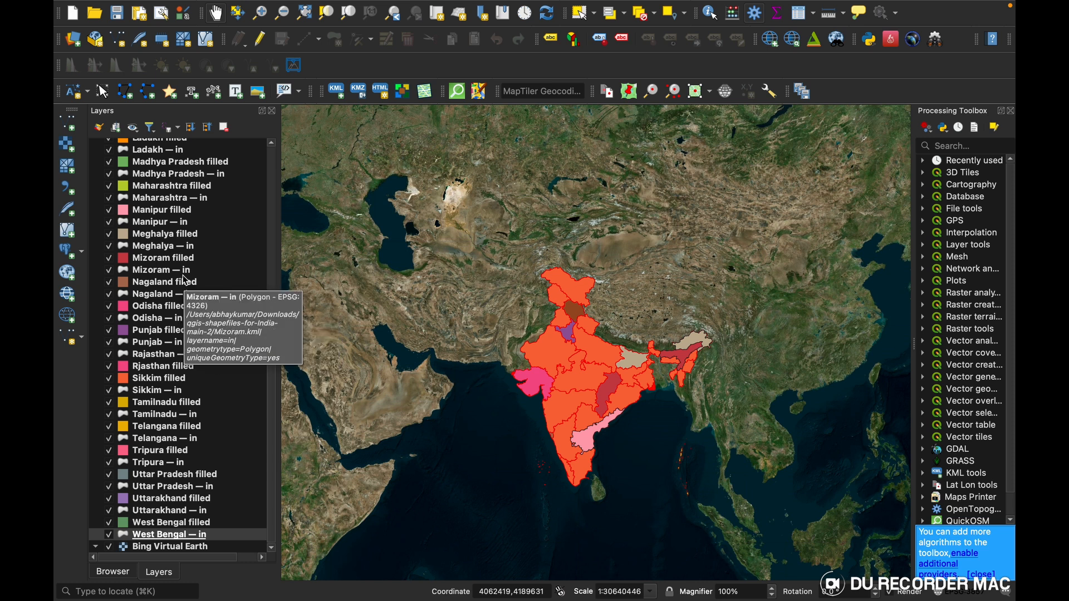
scroll(186, 282, up, 10)
scroll(136, 450, down, 5)
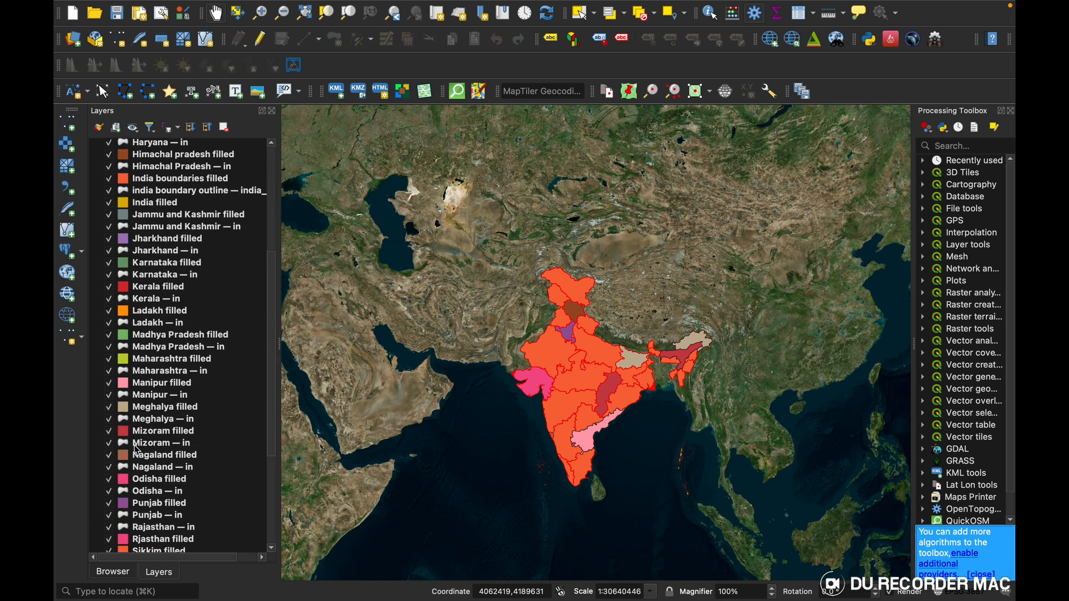
scroll(136, 450, down, 2)
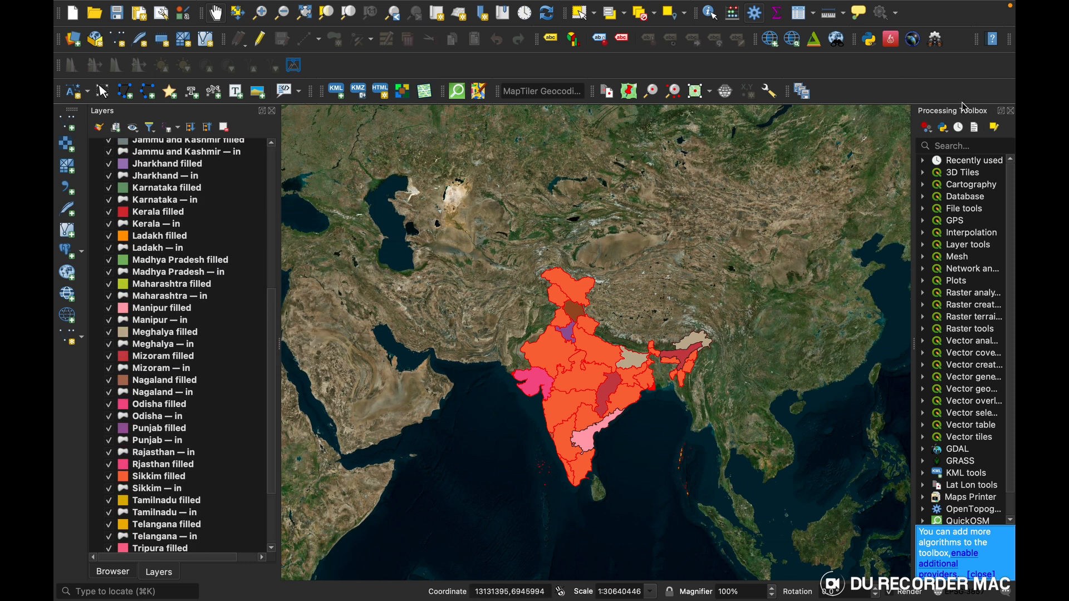
click(1011, 113)
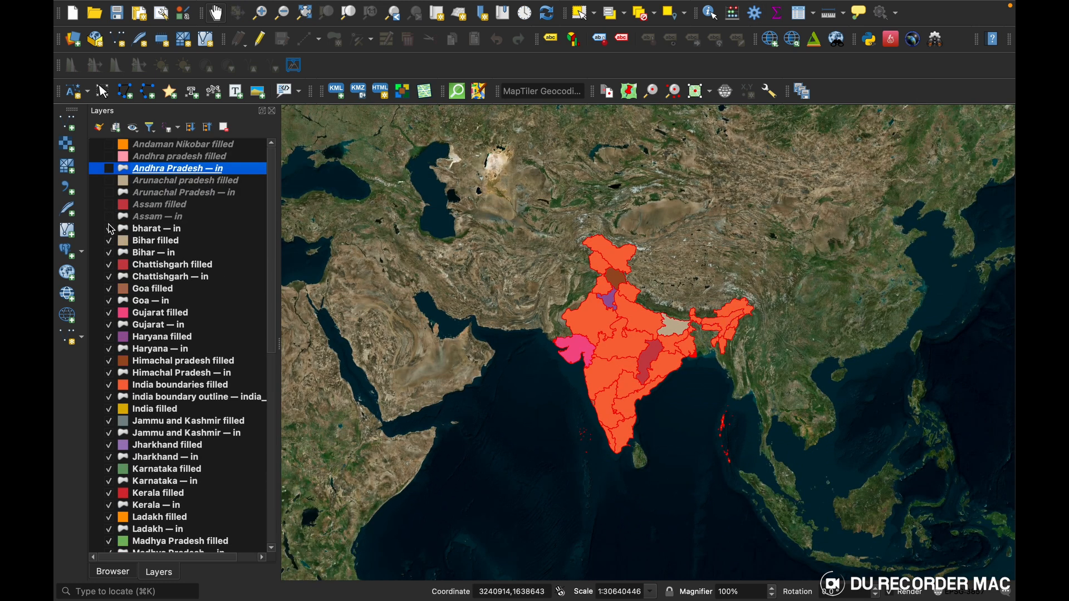
- Turn off the visibility of all India and state layers, keeping only the Bing Virtual Earth basemap displayed
click(108, 229)
click(108, 241)
click(109, 253)
click(109, 301)
click(109, 313)
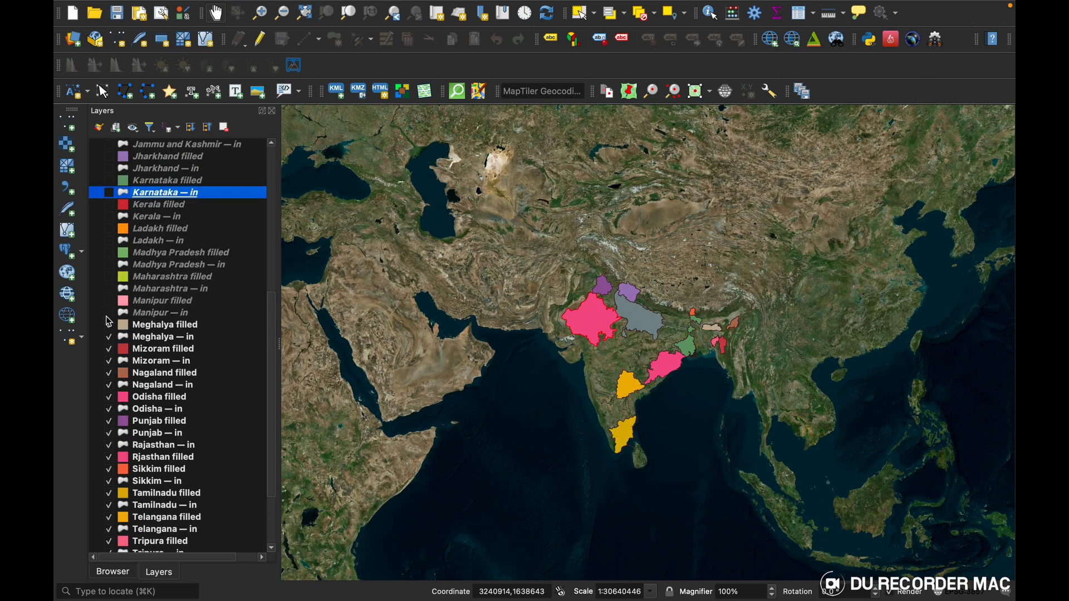
click(109, 324)
click(108, 337)
click(109, 373)
click(109, 385)
click(108, 445)
scroll(109, 447, down, 2)
scroll(109, 445, down, 1)
click(108, 367)
click(108, 379)
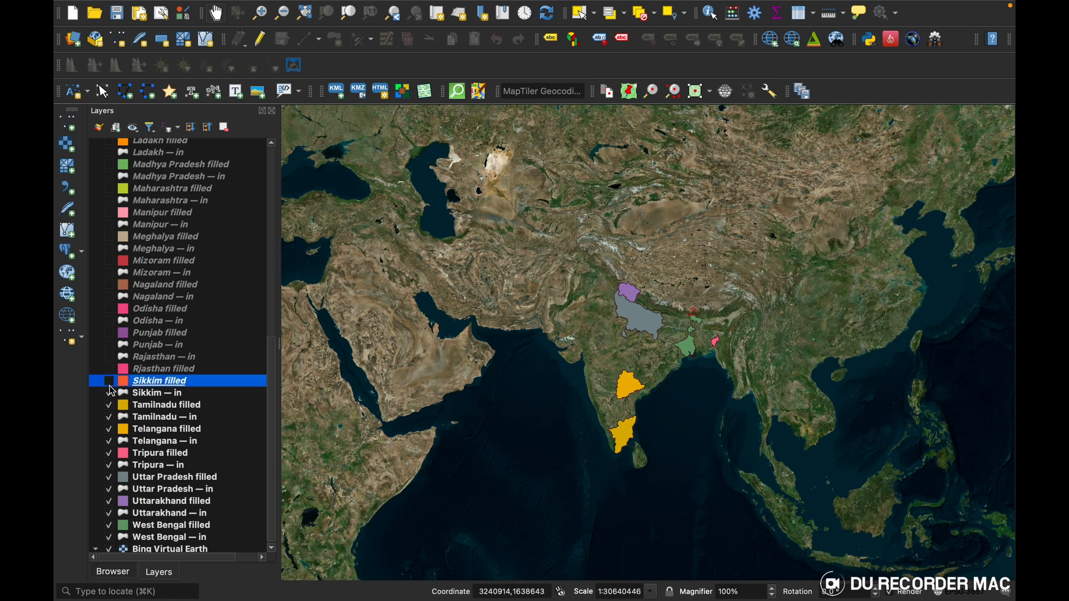
click(108, 390)
click(109, 403)
click(109, 414)
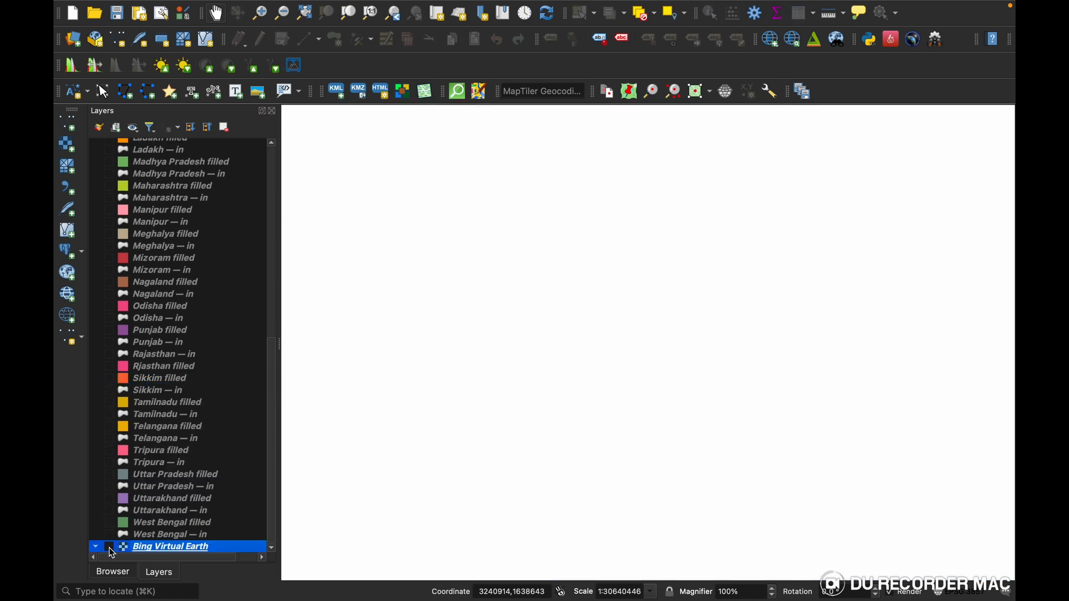
click(109, 547)
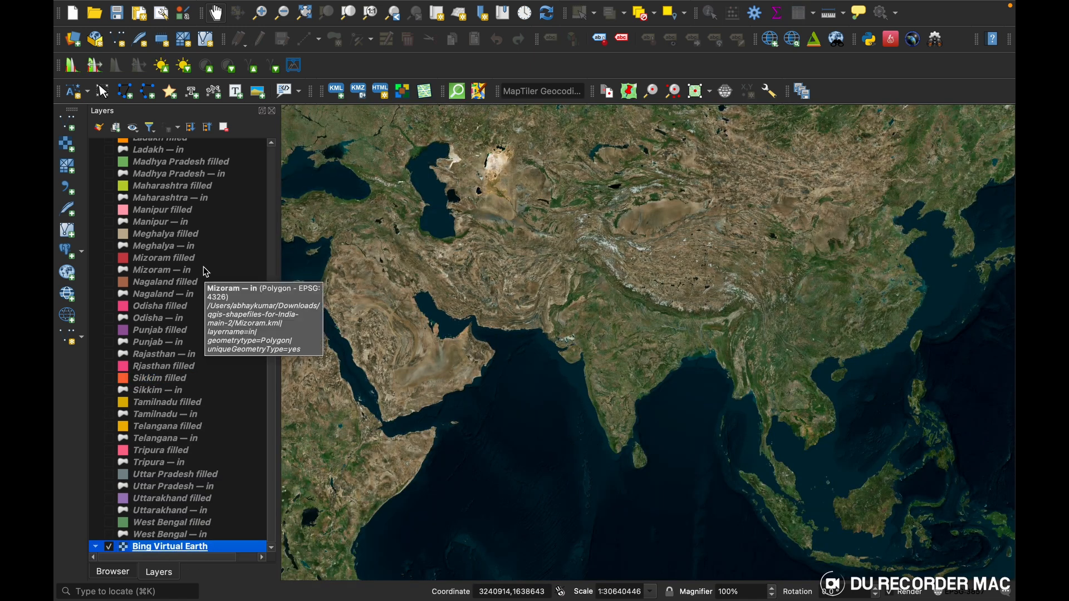
- Move the India boundaries filled, india boundary outline and India filled layers together to directly above Bing Virtual Earth
scroll(191, 212, up, 3)
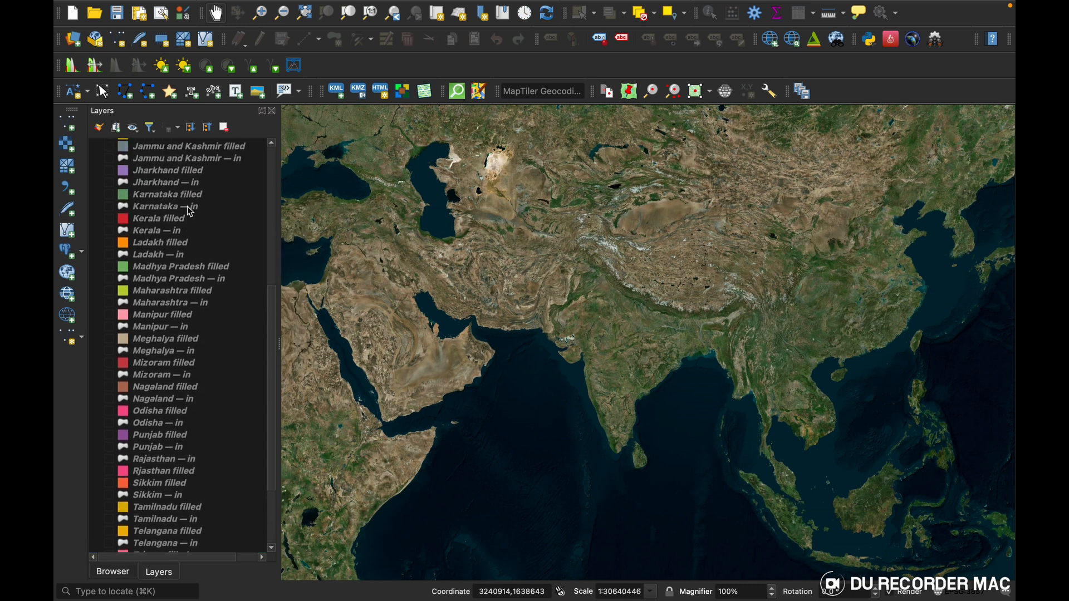
scroll(191, 212, up, 8)
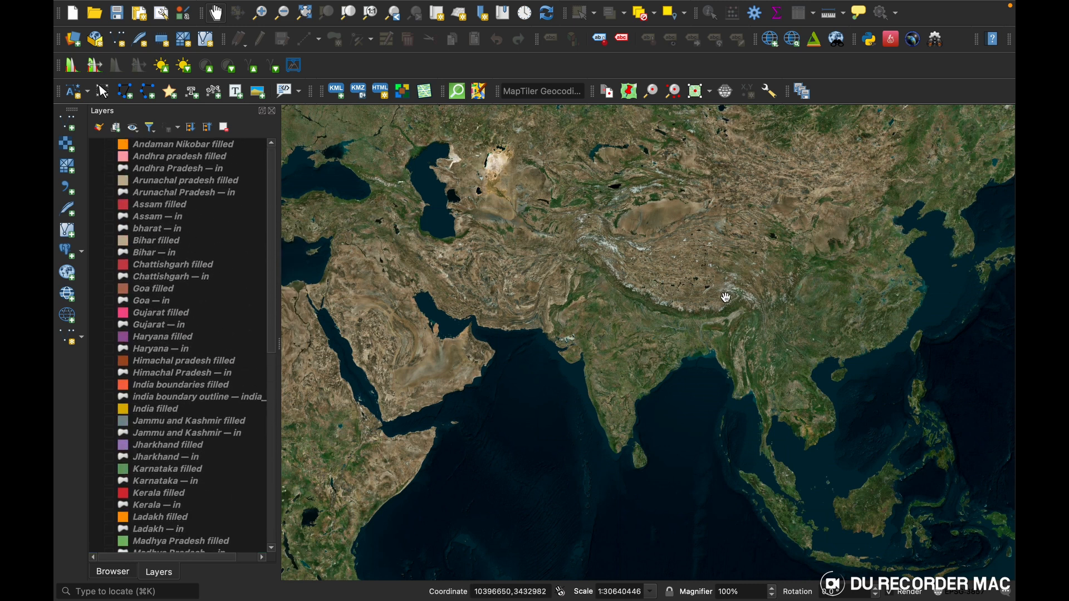
scroll(173, 431, down, 2)
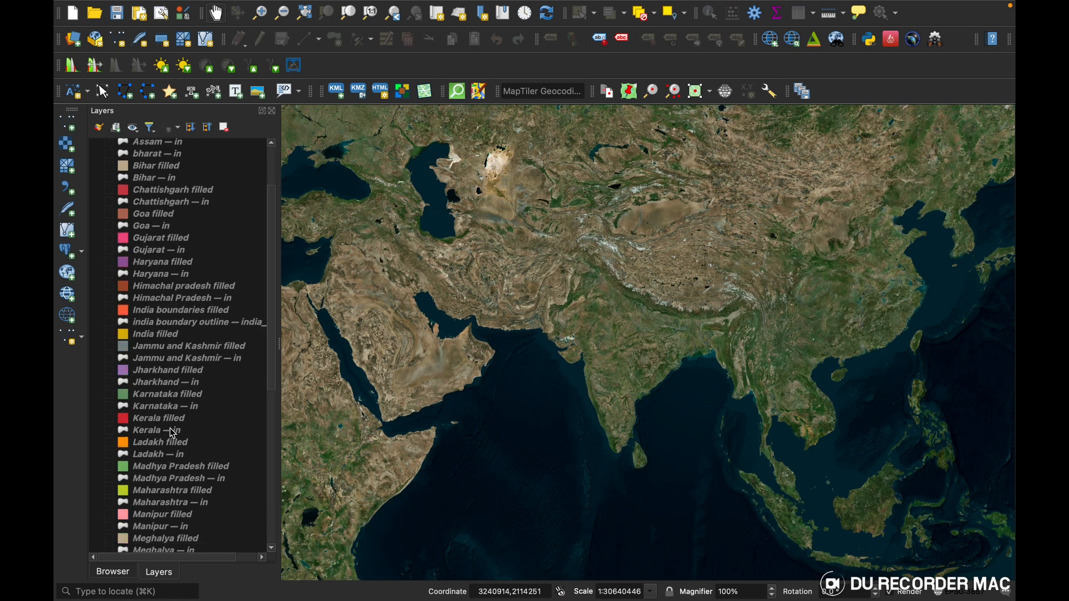
click(167, 314)
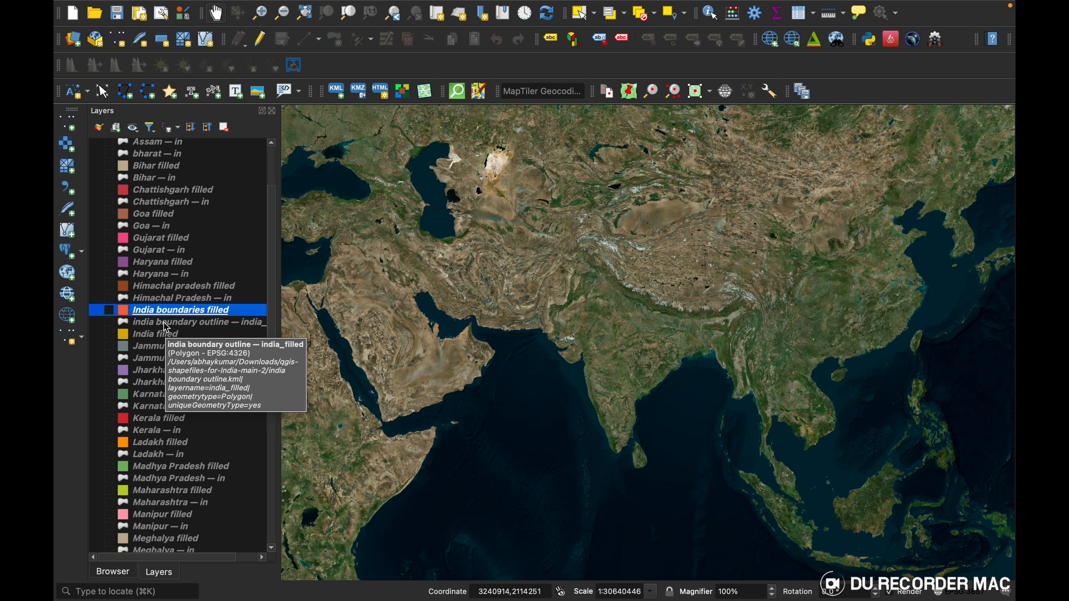
shift+click(167, 323)
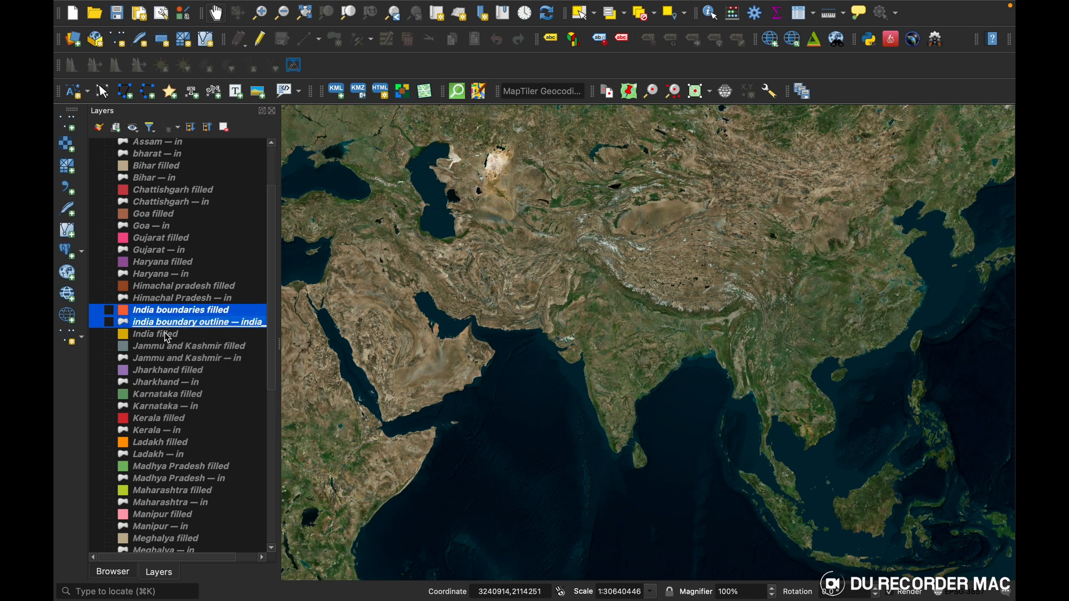
shift+click(166, 334)
scroll(173, 189, up, 2)
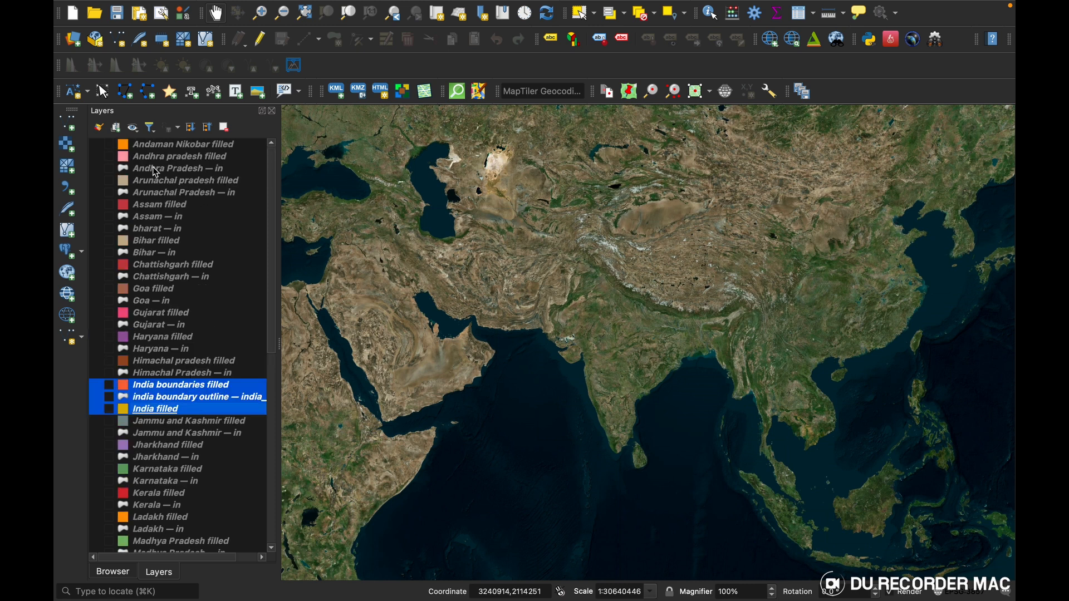
scroll(138, 383, down, 5)
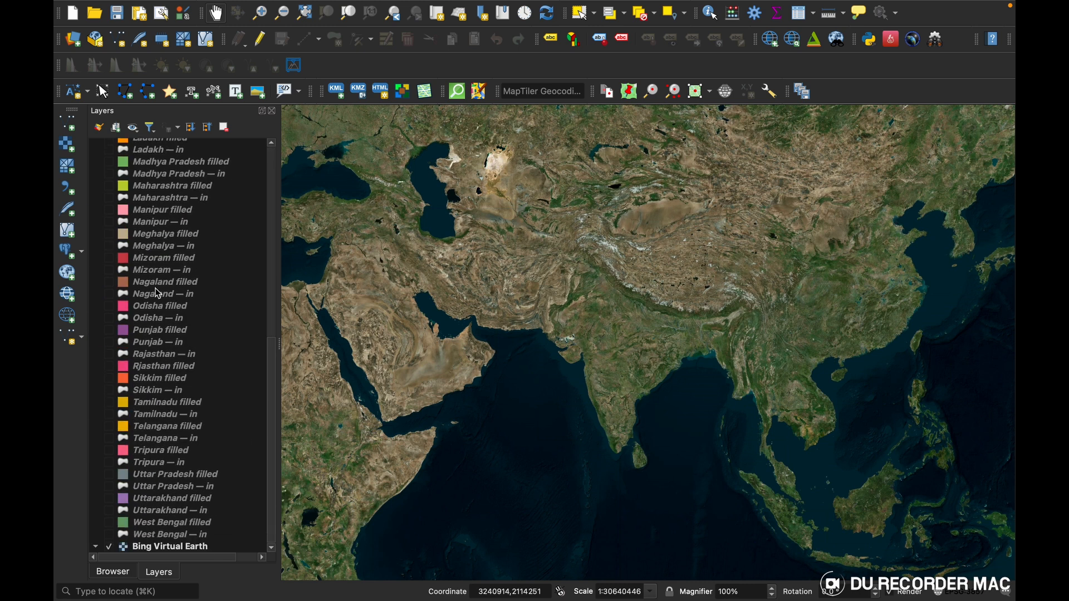
scroll(193, 432, up, 5)
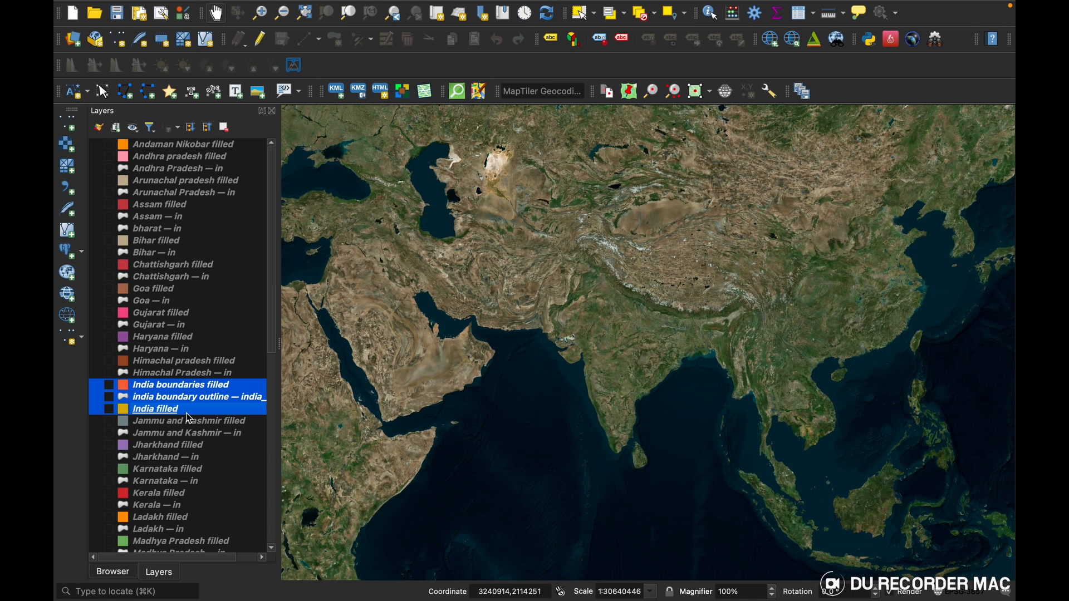
scroll(184, 390, down, 4)
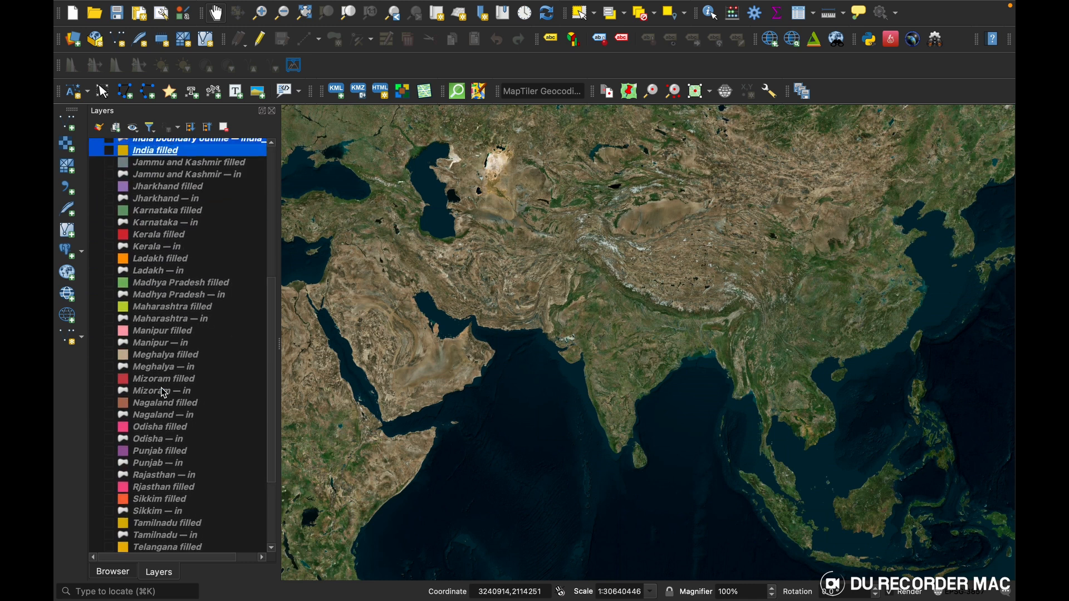
scroll(206, 390, up, 1)
drag(206, 141, 175, 539)
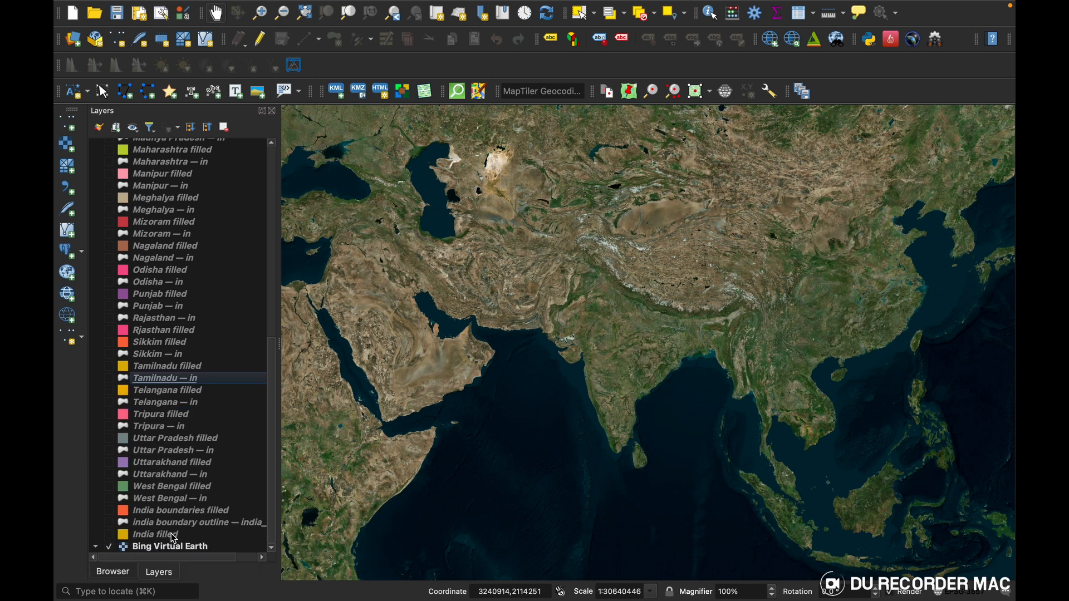
- Add the Esri Street basemap from HCMGIS directly above the Bing Virtual Earth layer
click(110, 548)
click(112, 549)
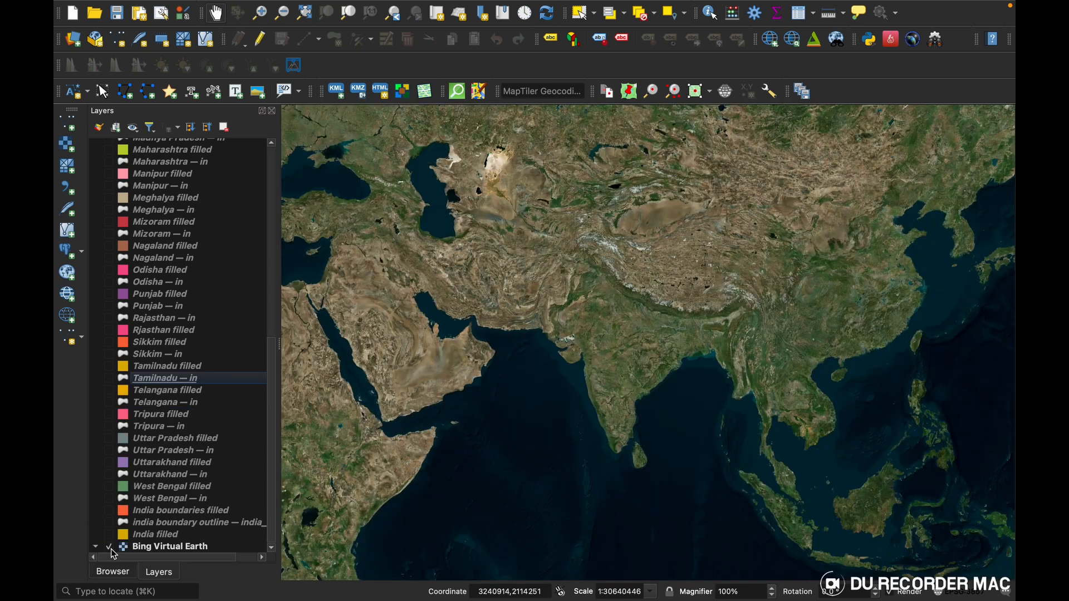
click(159, 551)
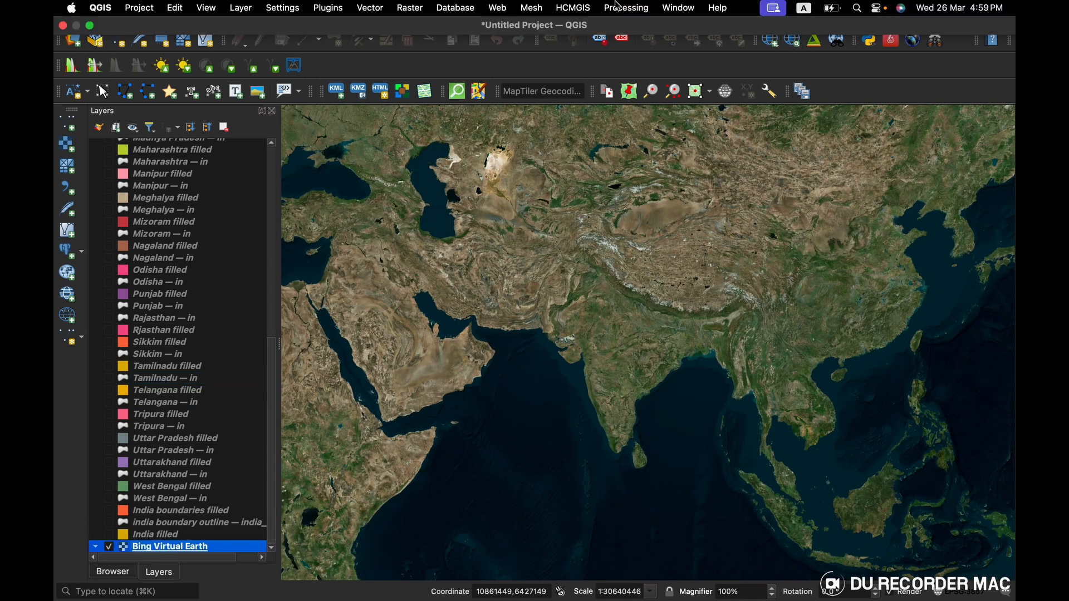
click(585, 12)
mouse_move(590, 28)
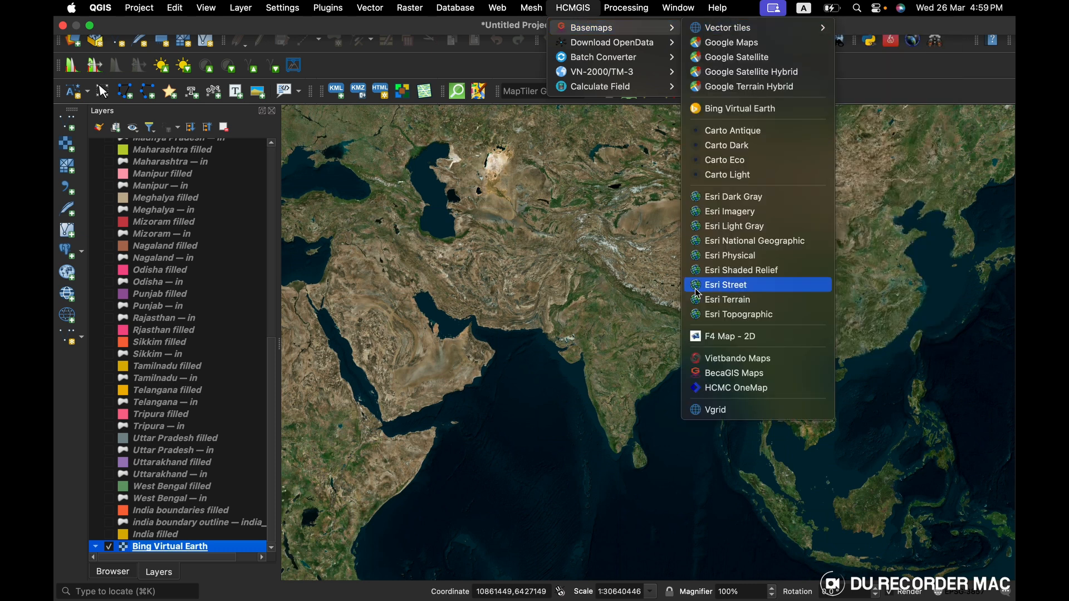
click(719, 285)
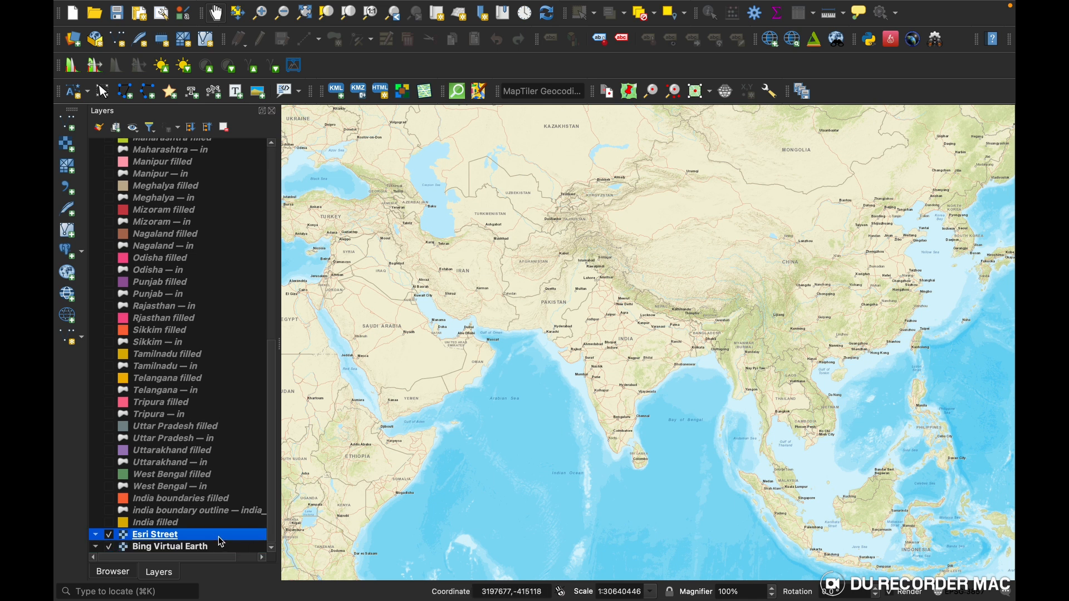
- Remove the Esri Street layer from the project
right_click(217, 541)
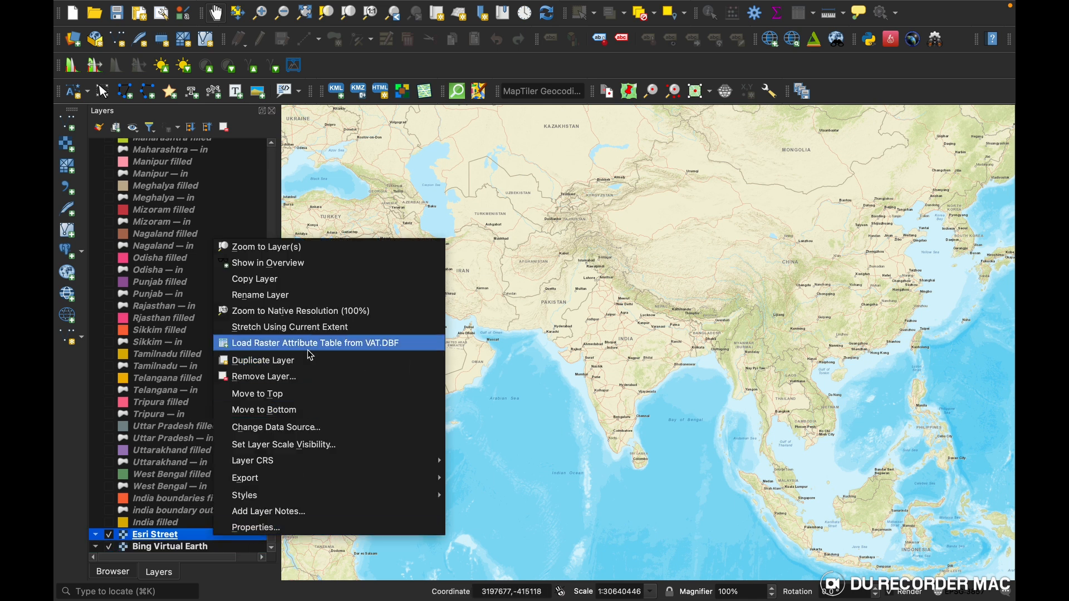
click(307, 377)
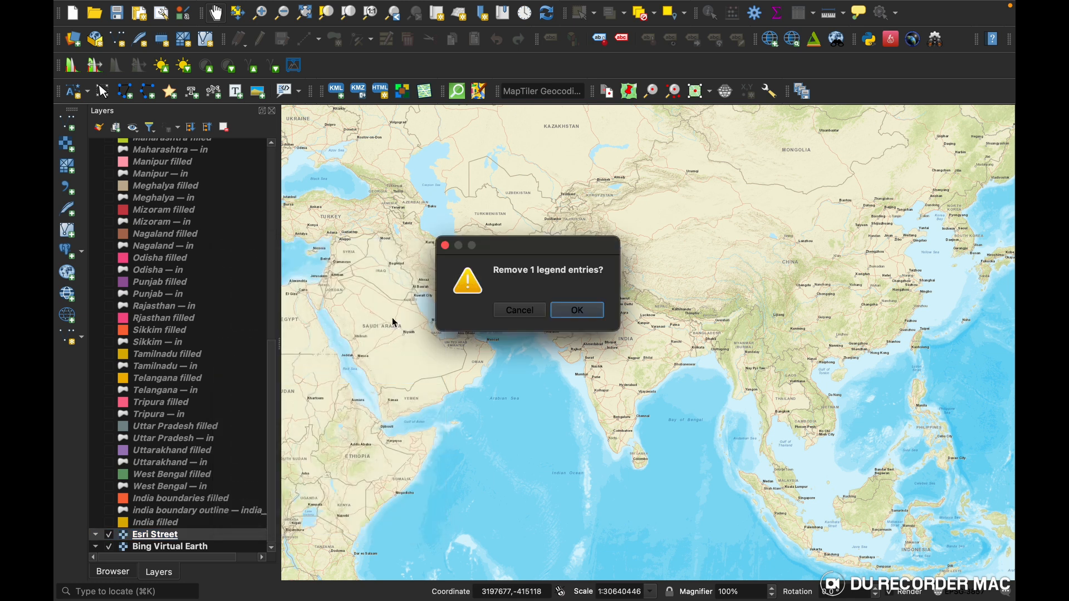
click(588, 310)
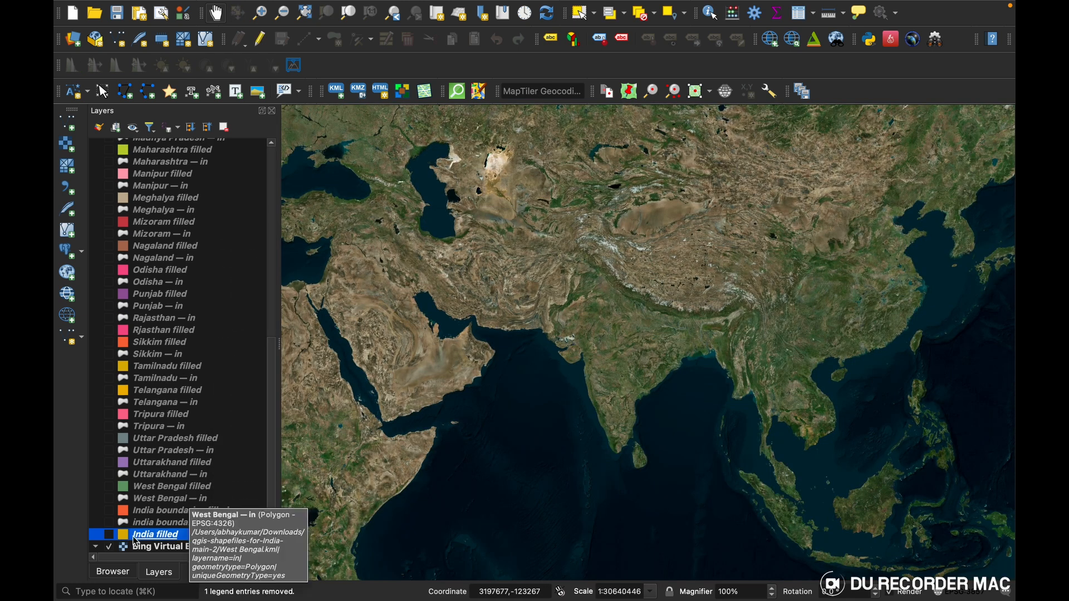
- Turn on the visibility of the India filled and india boundary outline layers
click(109, 535)
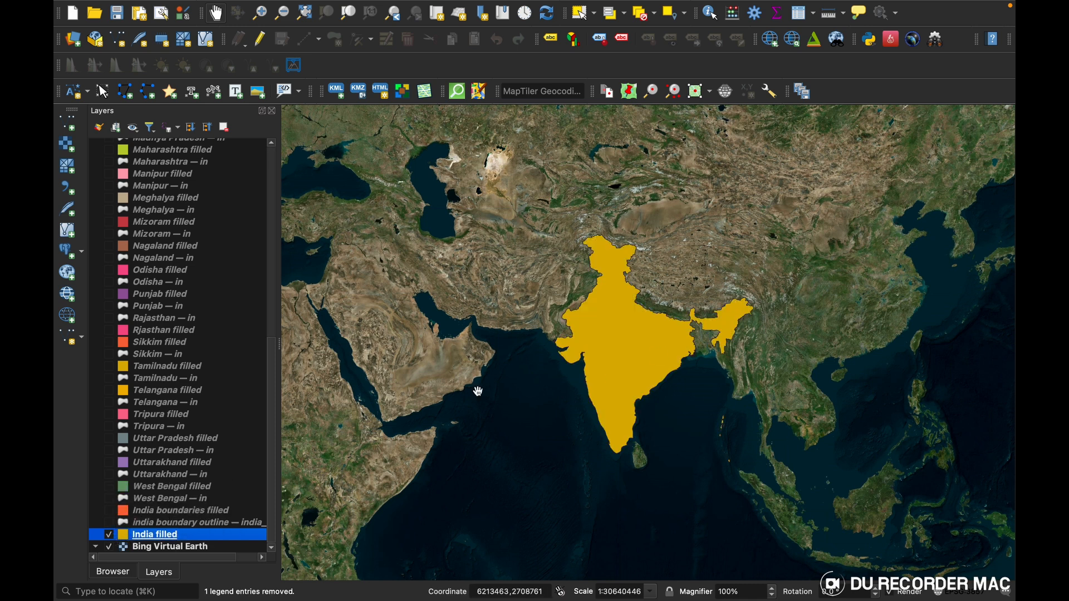
click(170, 523)
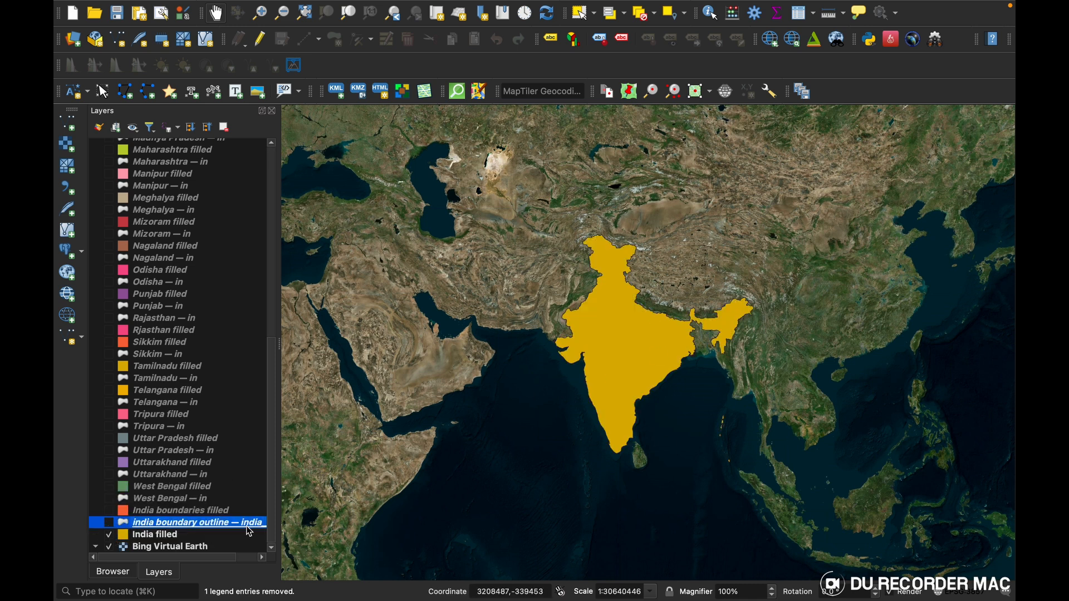
click(110, 524)
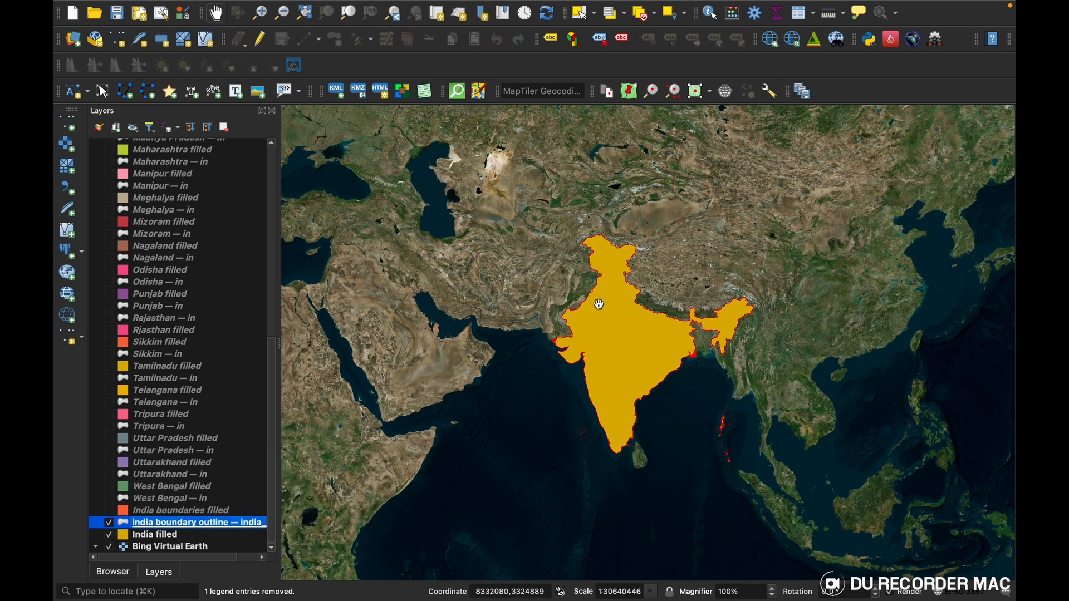
- Display Rajasthan over the India layers by making both Rjasthan filled and Rajasthan — in visible
scroll(149, 372, up, 2)
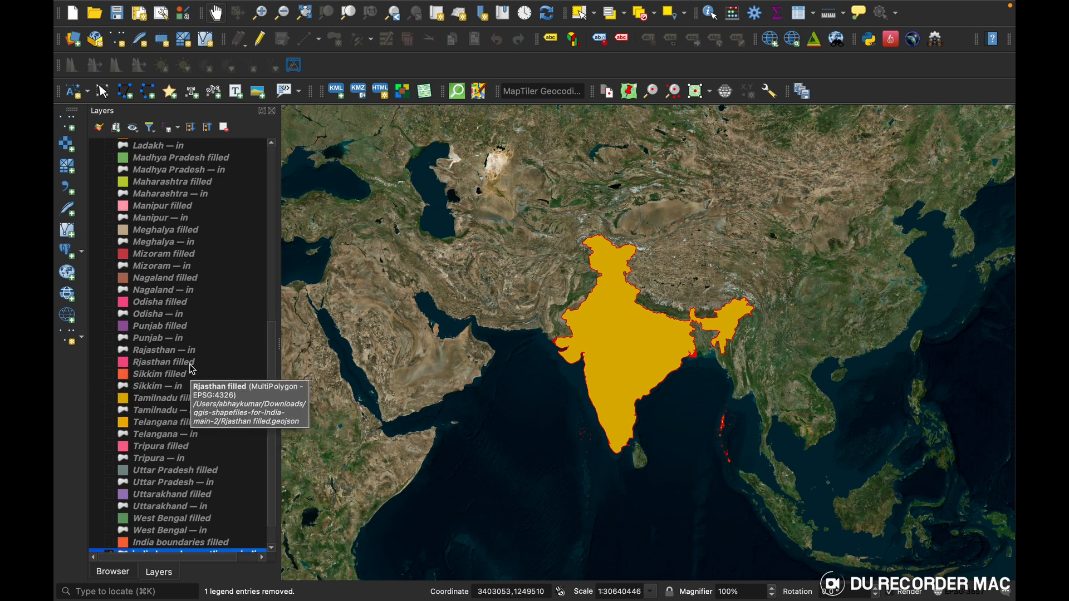
click(110, 363)
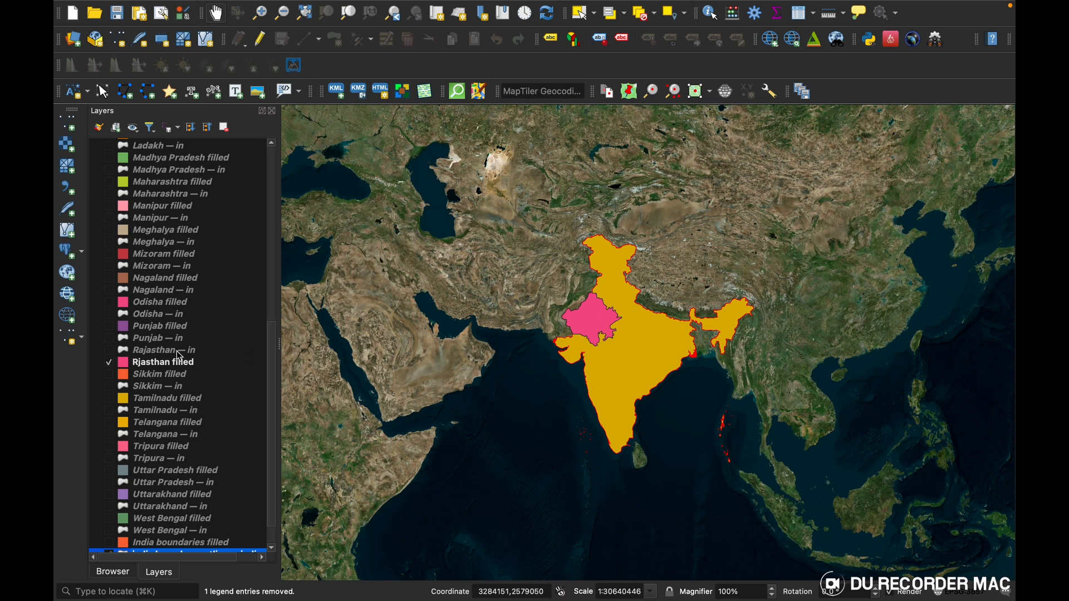
click(113, 350)
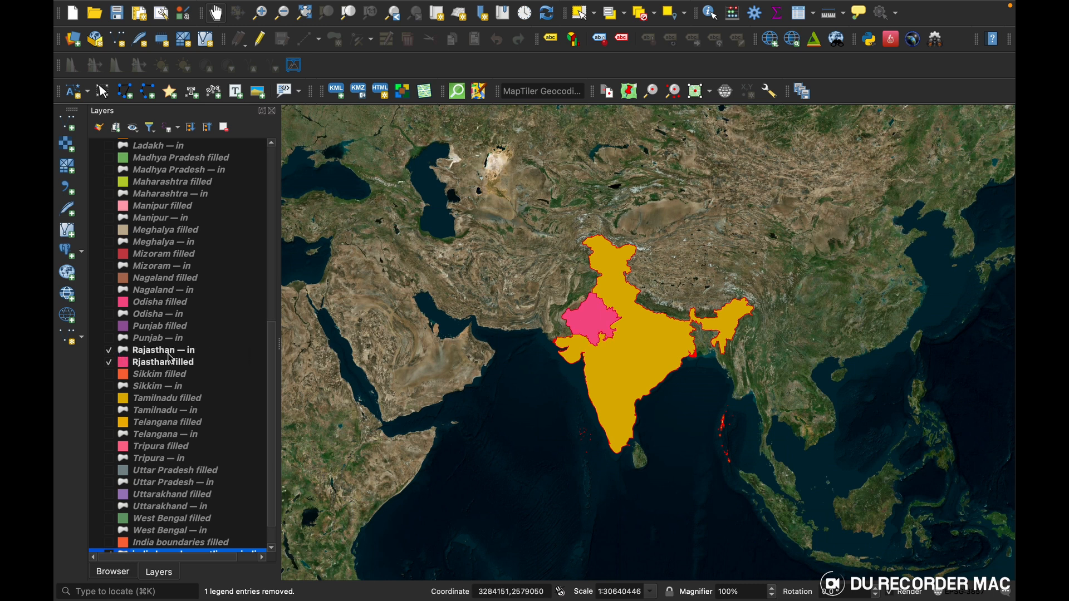
click(110, 364)
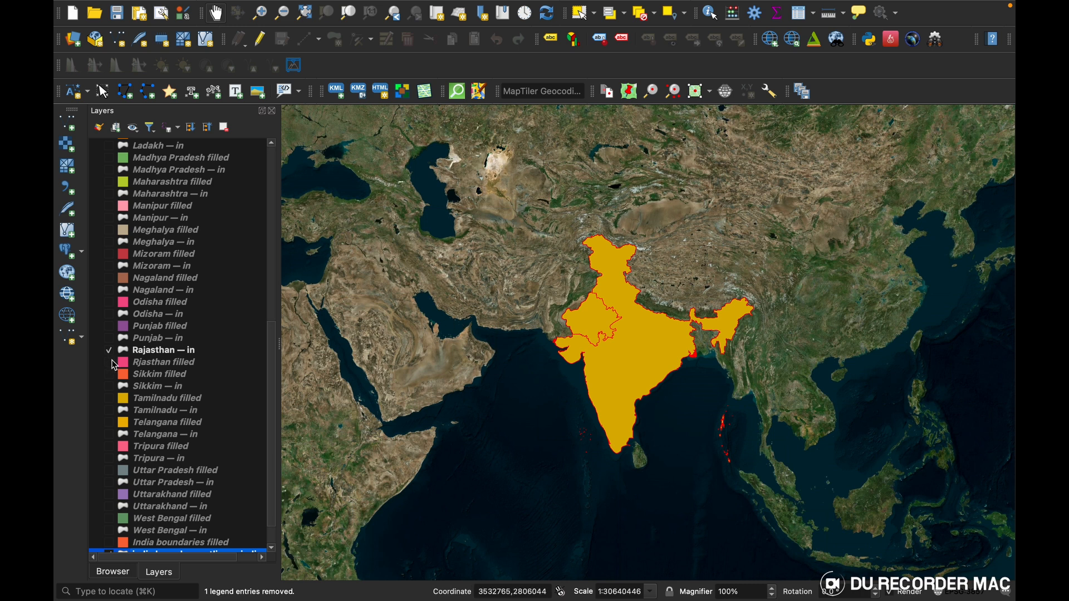
click(109, 363)
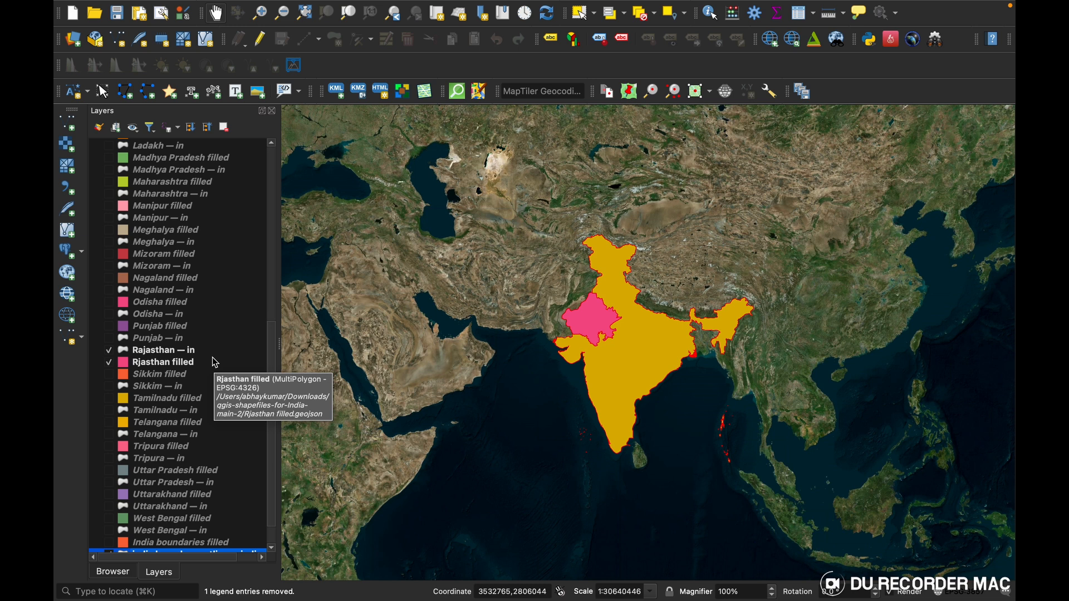
- Display Uttar Pradesh by making both the Uttar Pradesh filled and Uttar Pradesh — in layers visible
scroll(132, 314, down, 3)
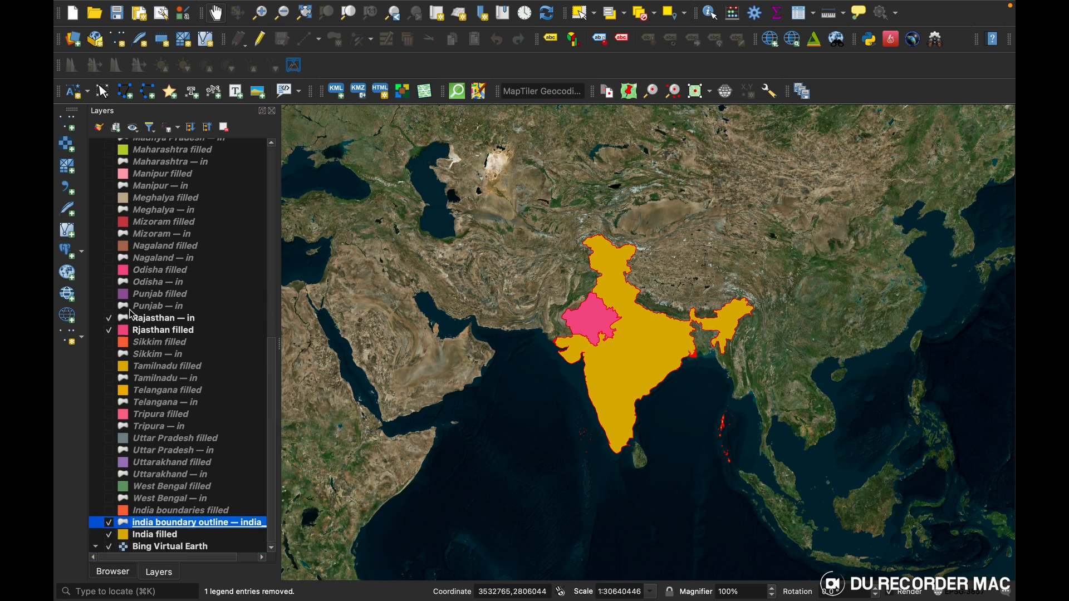
click(110, 440)
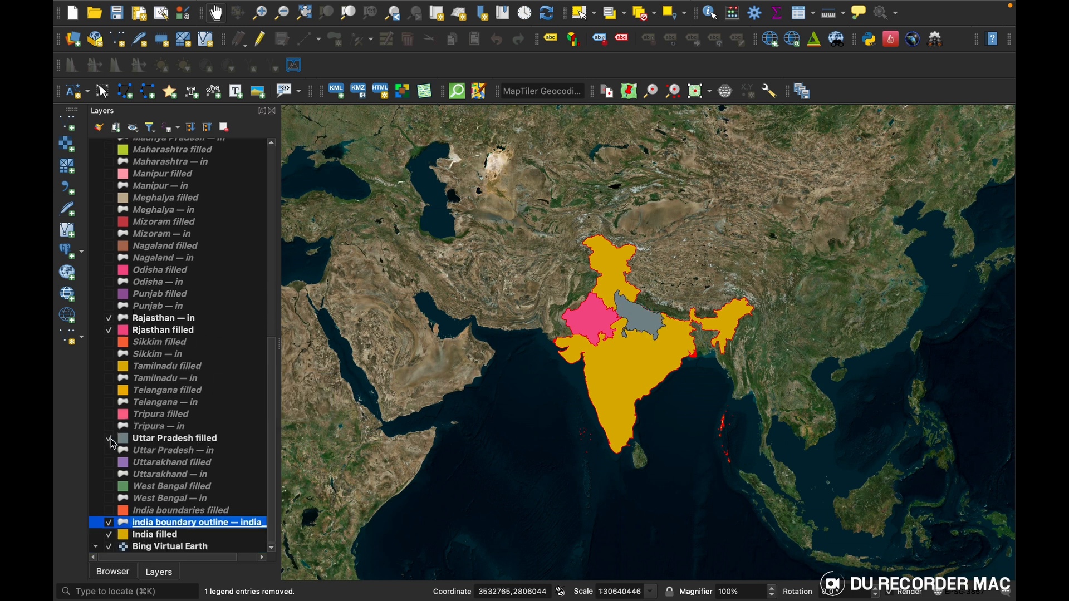
click(109, 451)
click(110, 441)
click(110, 441)
- Display Maharashtra by making both the Maharashtra filled and Maharashtra — in layers visible
scroll(213, 343, up, 5)
scroll(213, 343, up, 1)
click(116, 247)
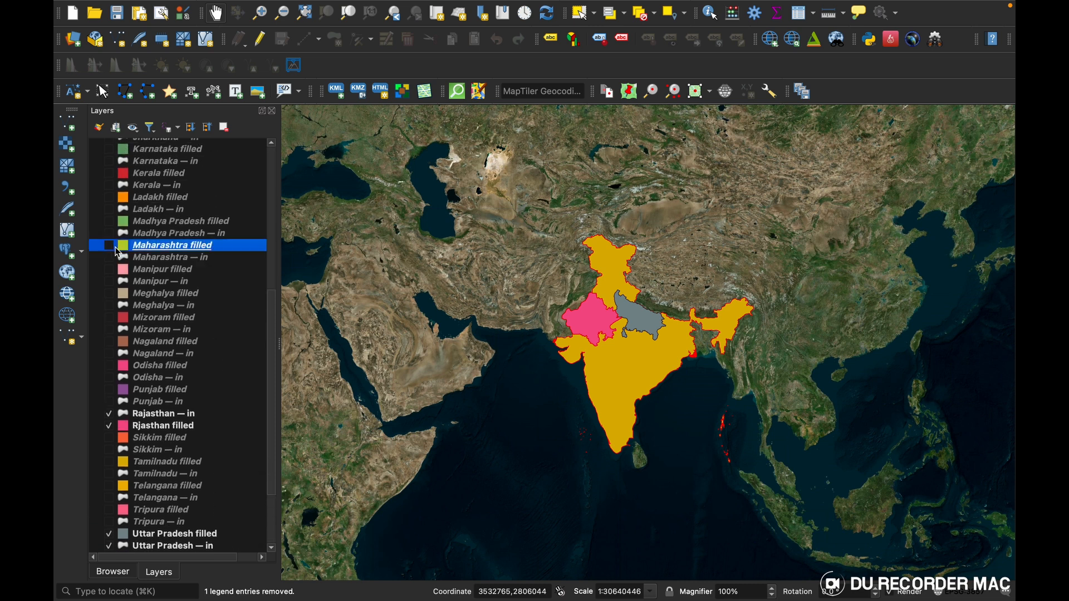
click(109, 246)
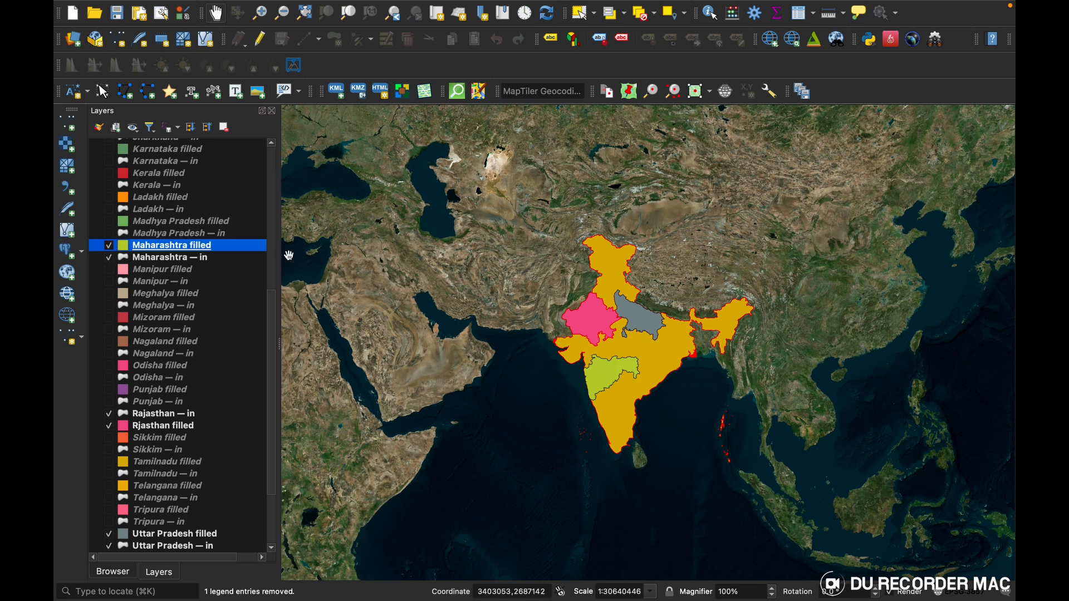
click(110, 246)
click(110, 246)
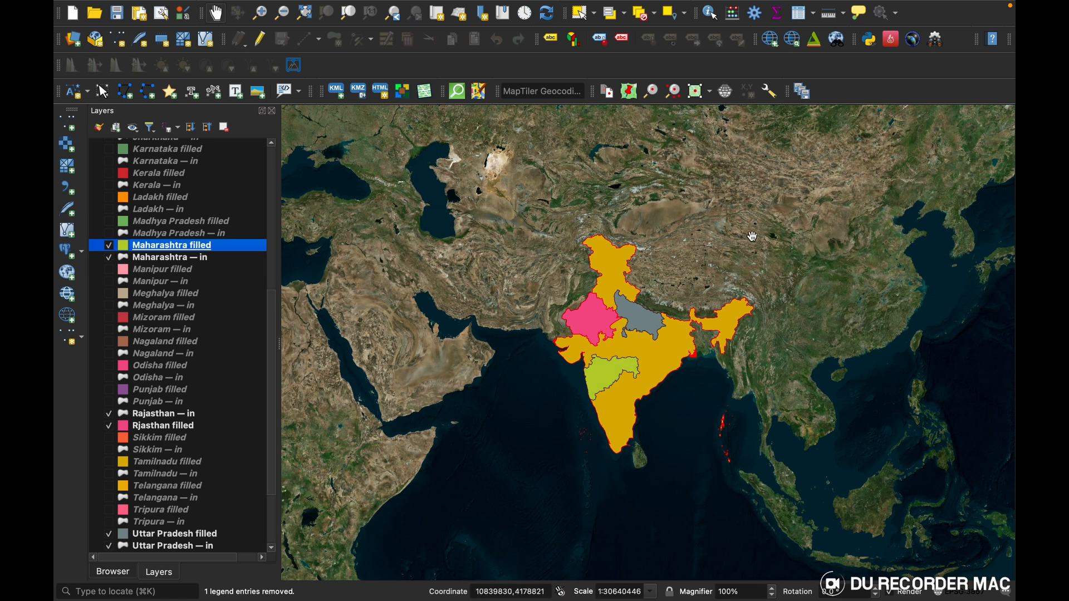
- Open the Processing Toolbox and widen it so the full tool group names are readable
drag(648, 302, 604, 314)
scroll(605, 314, up, 1)
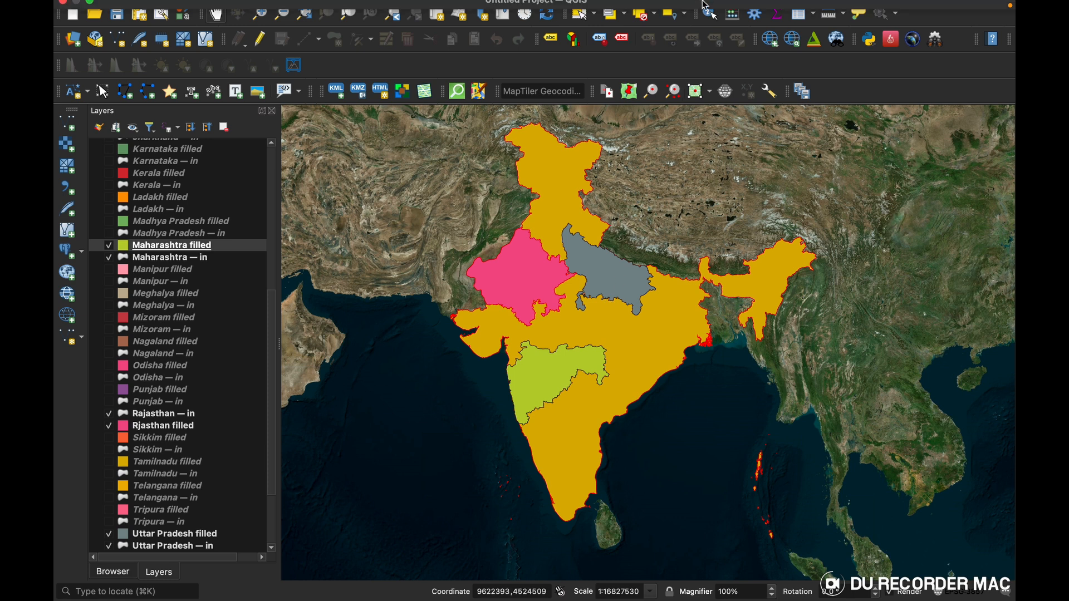
mouse_move(647, 11)
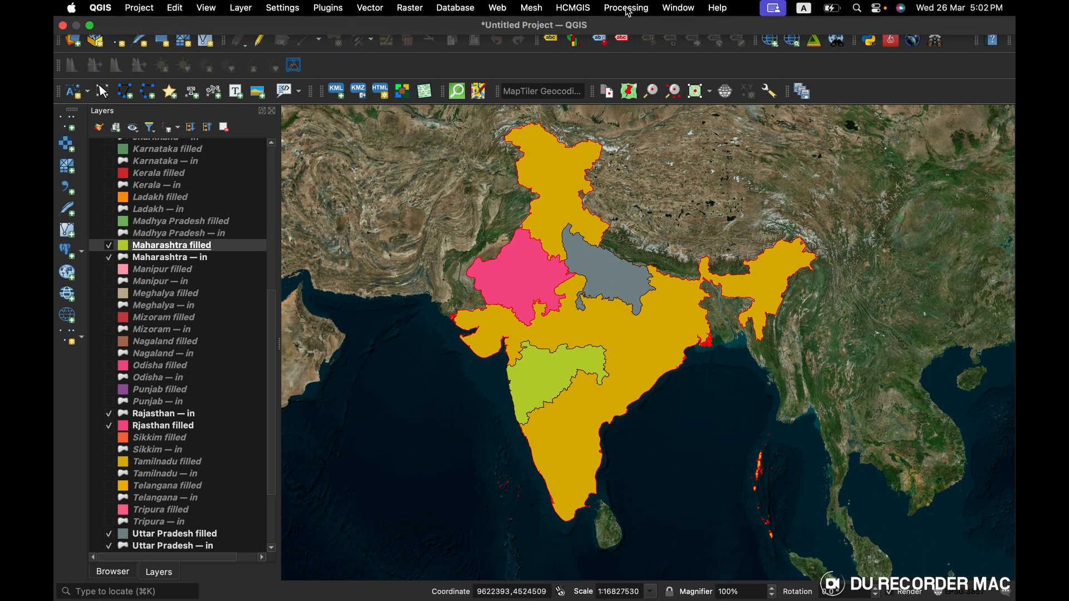
click(628, 9)
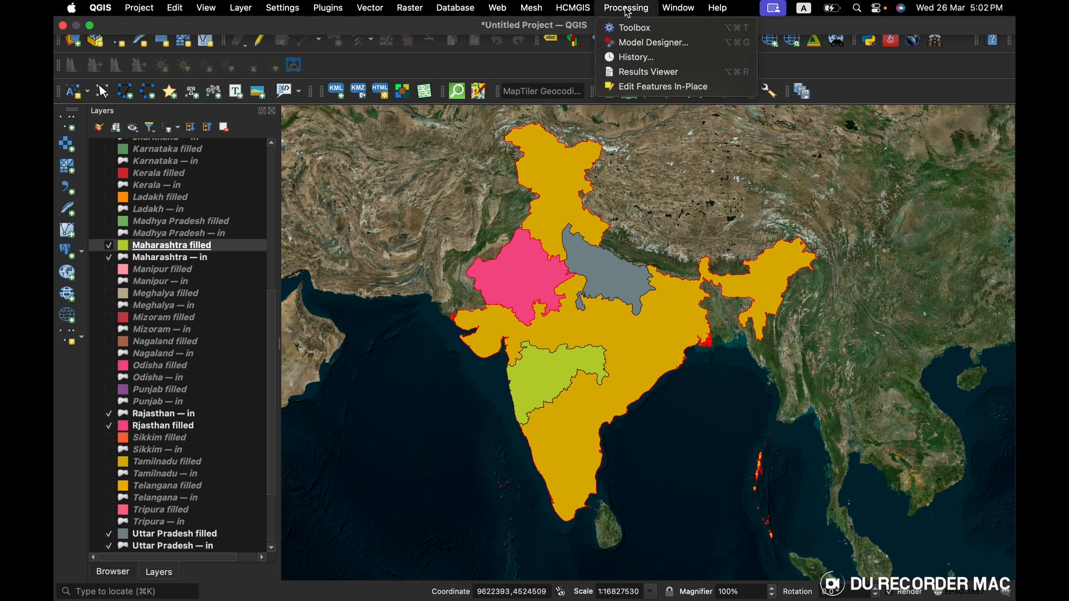
click(653, 30)
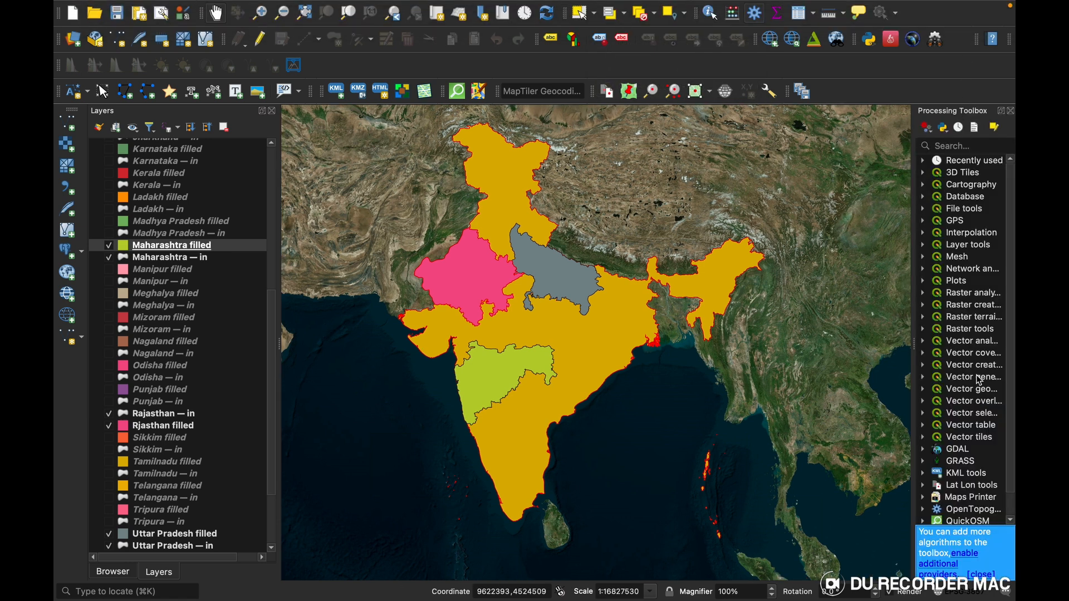
drag(914, 345, 804, 345)
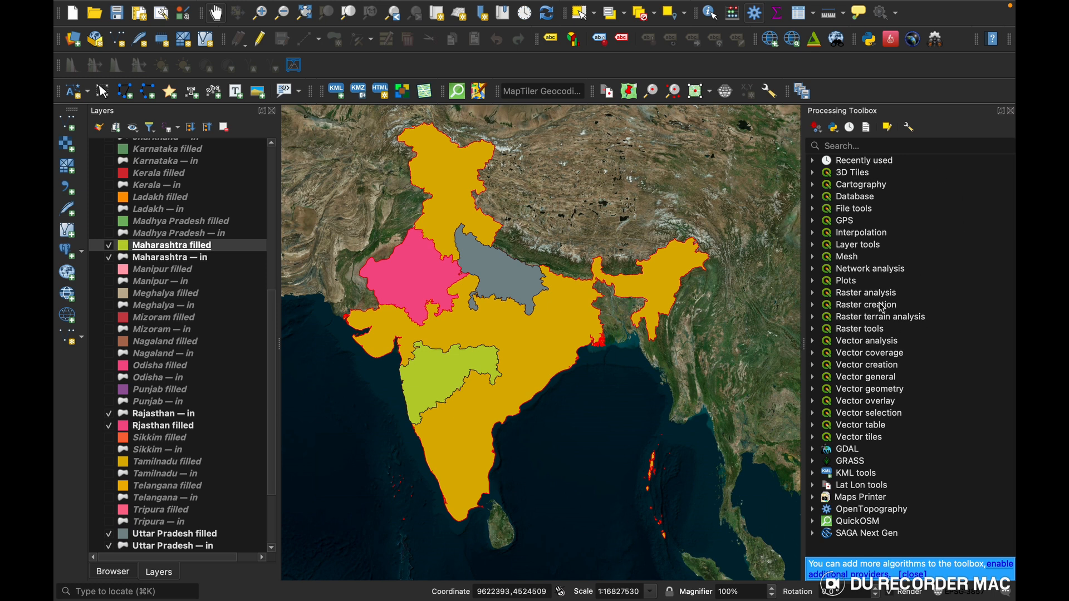
- Search the Processing Toolbox for "layers tool" and open the Export layer(s) information tool
click(850, 248)
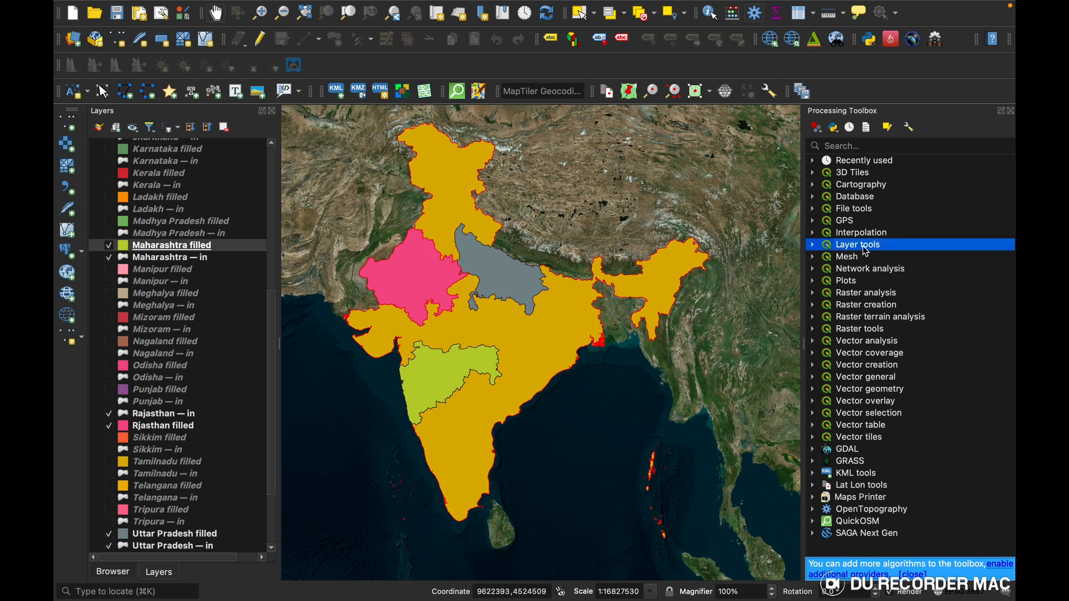
click(890, 145)
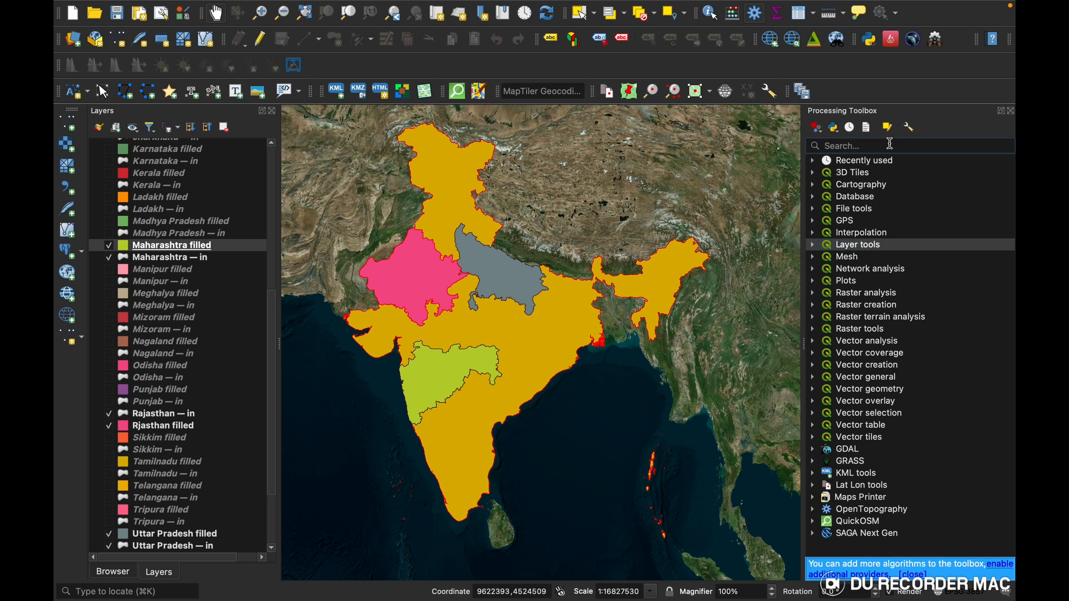
text(layers)
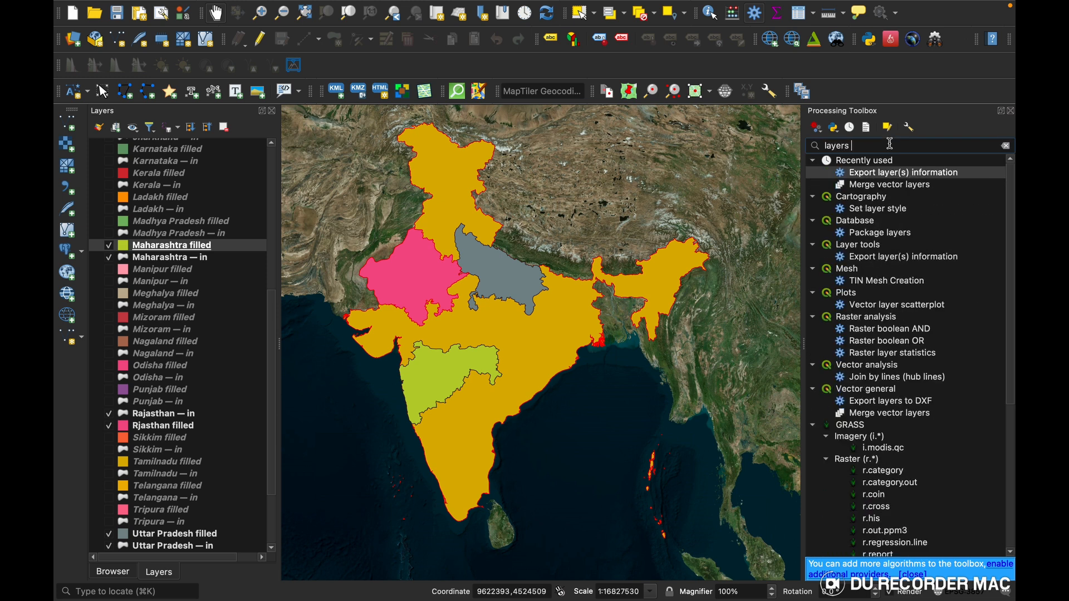
text( tool)
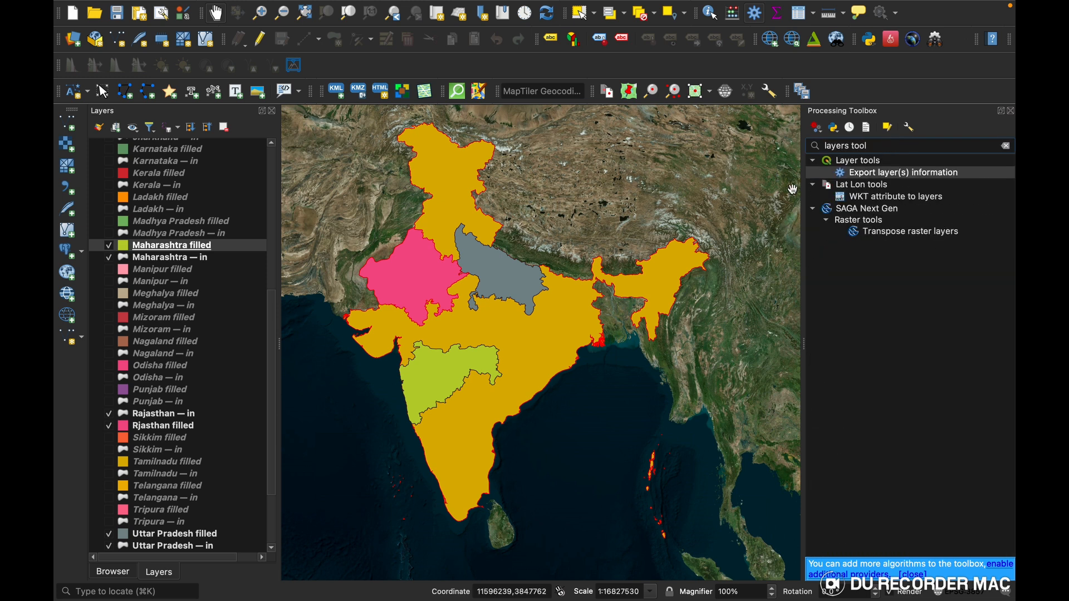
click(844, 162)
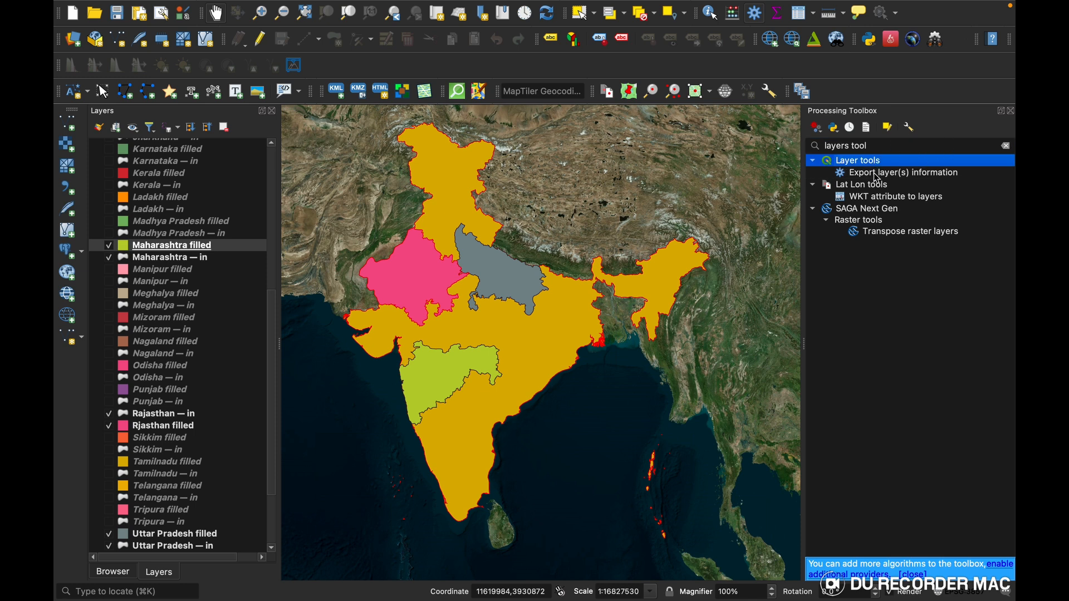
click(924, 176)
double_click(924, 176)
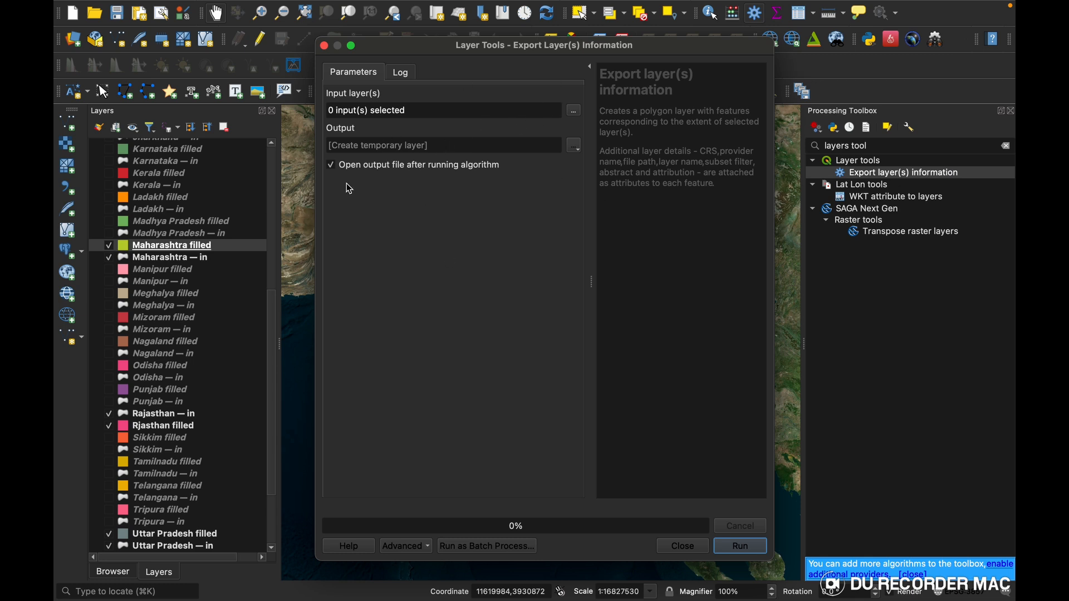
- Open the input layer selection of Export Layer(s) Information and include the Bing Virtual Earth basemap
scroll(165, 465, down, 3)
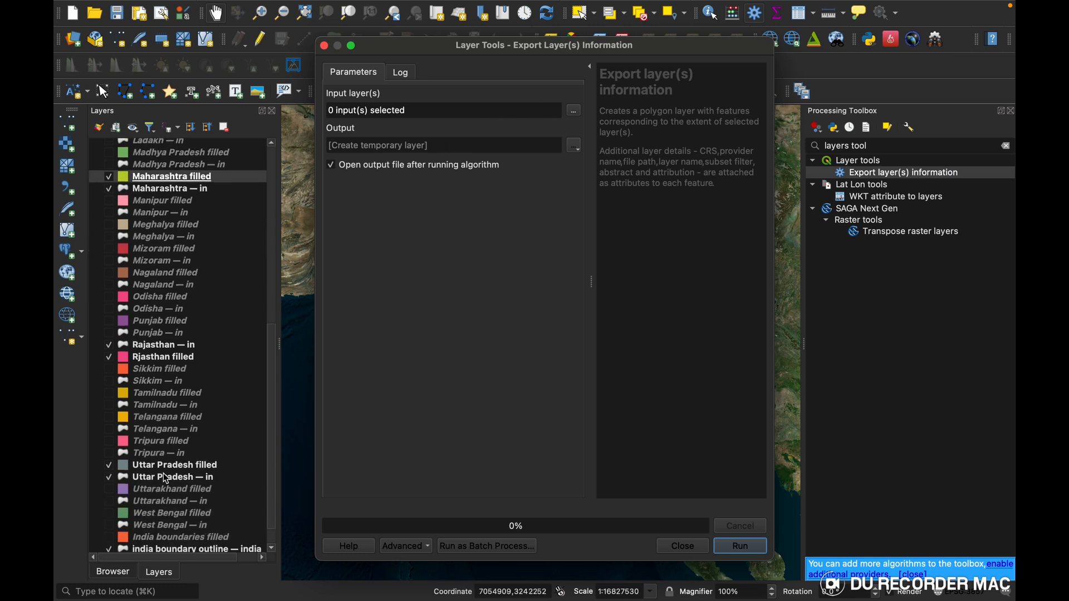
click(574, 112)
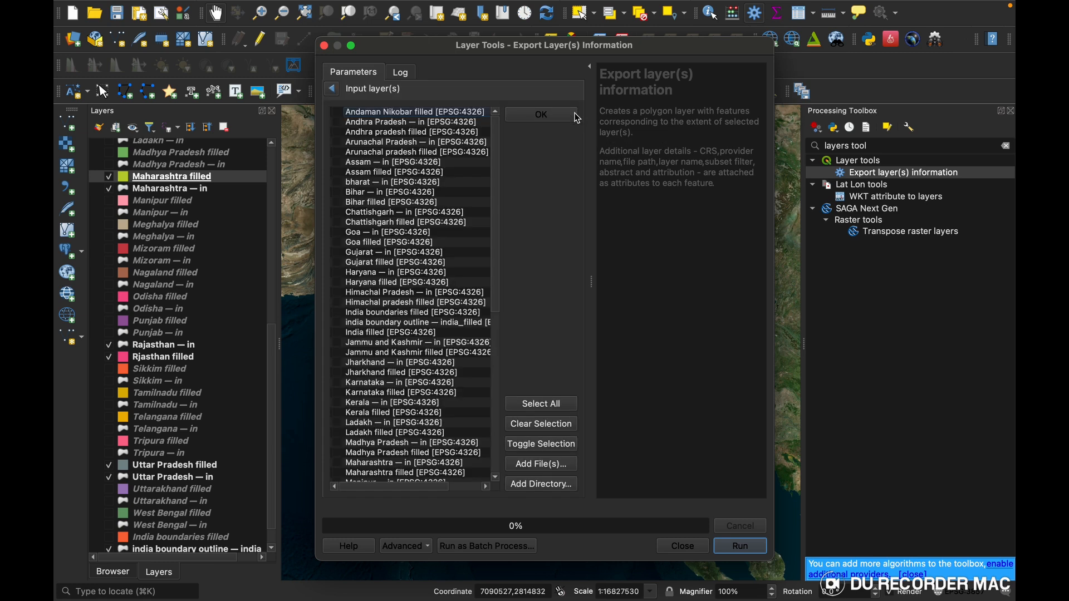
scroll(187, 323, down, 1)
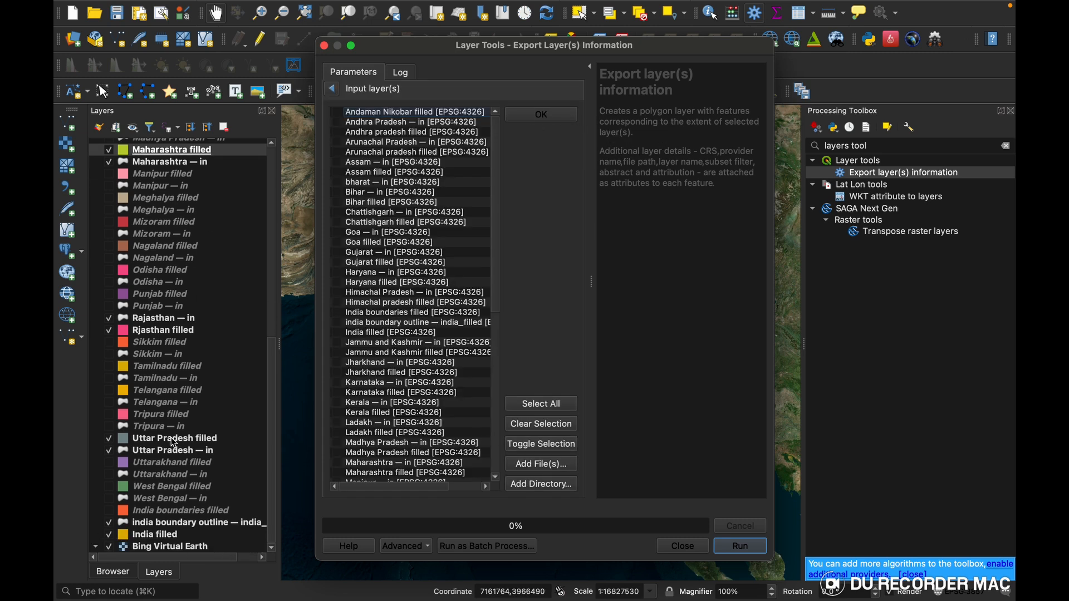
scroll(190, 347, up, 2)
scroll(189, 352, down, 2)
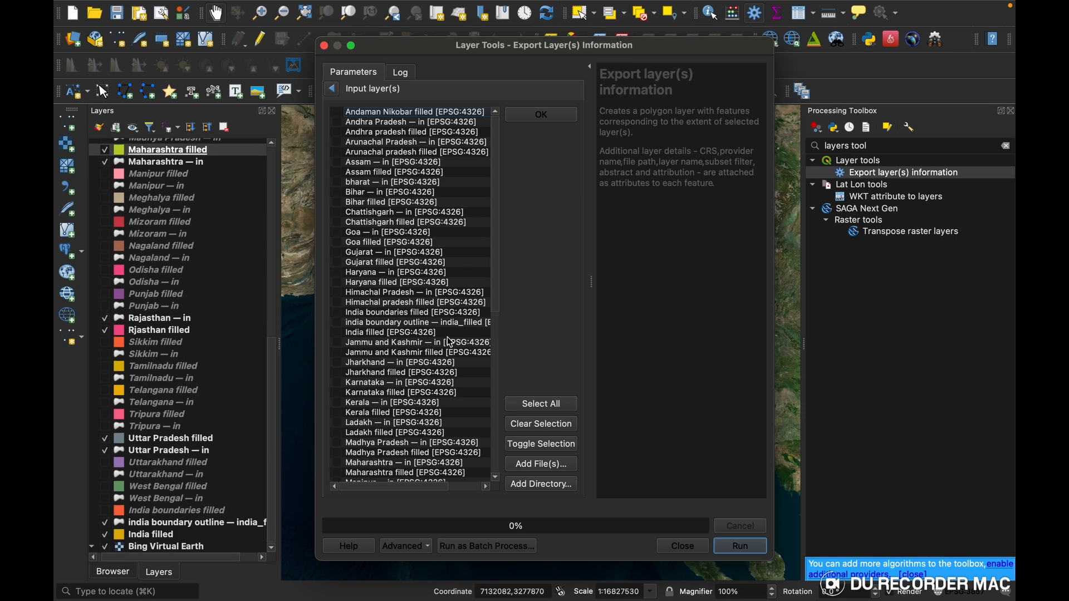
scroll(433, 378, down, 10)
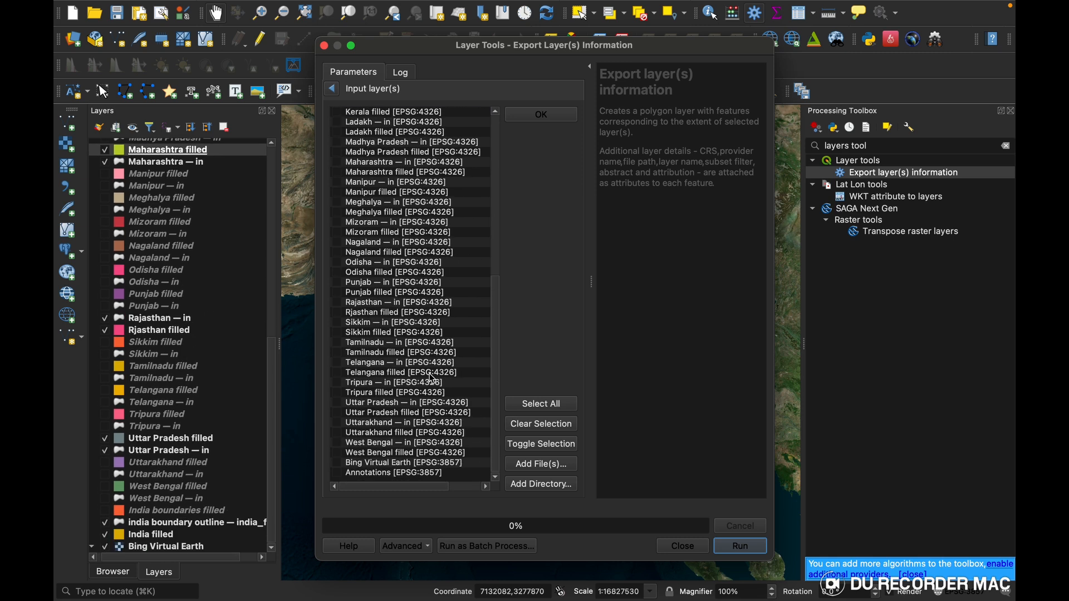
click(343, 464)
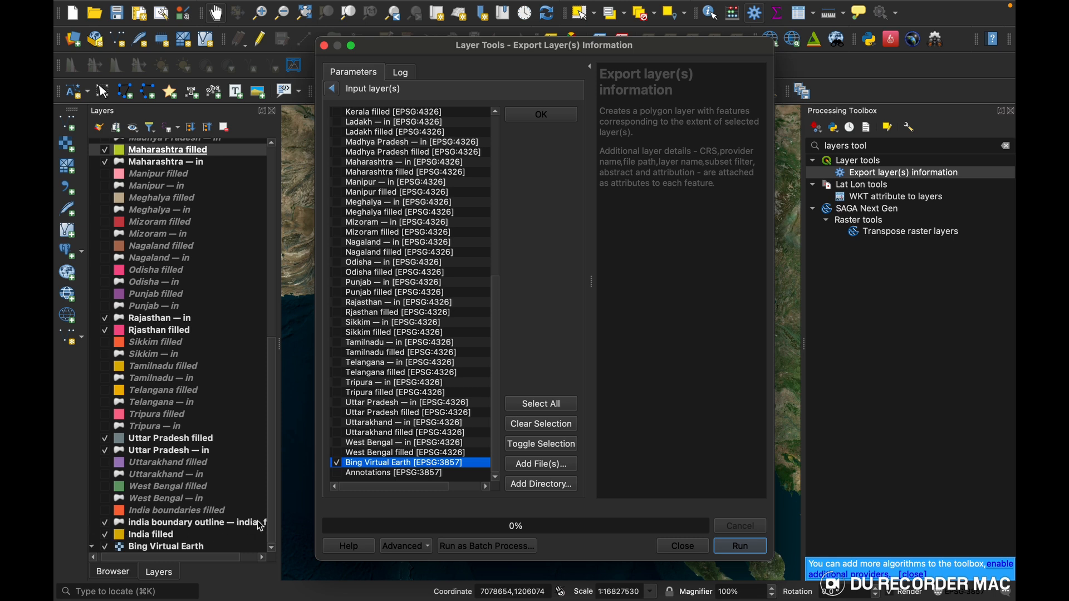
- Include the india boundary outline — india_filled and India filled layers among the inputs
scroll(418, 273, up, 5)
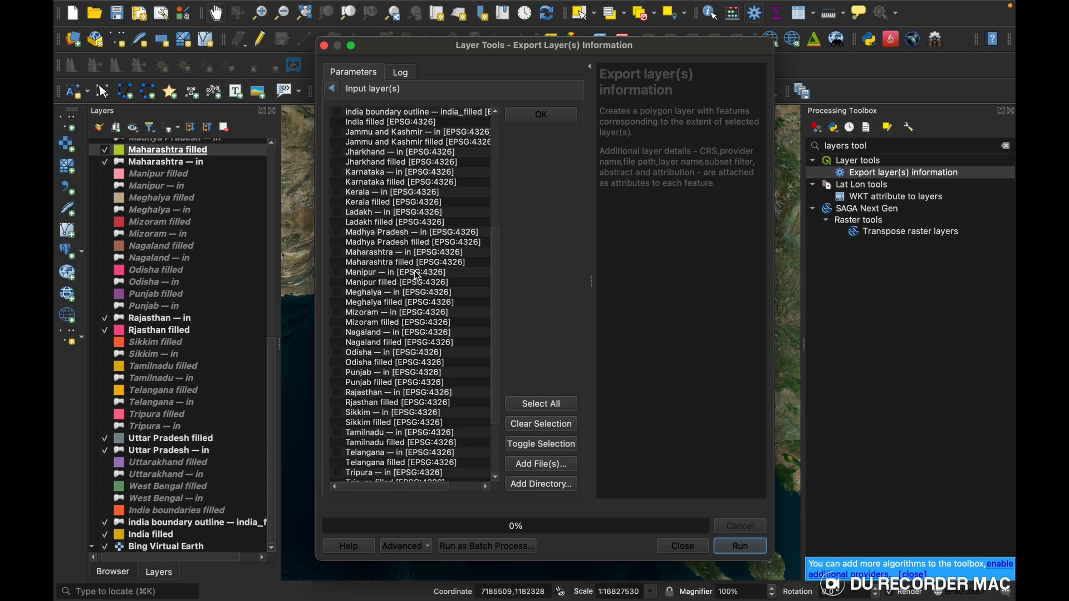
scroll(422, 261, up, 2)
scroll(421, 260, left, 2)
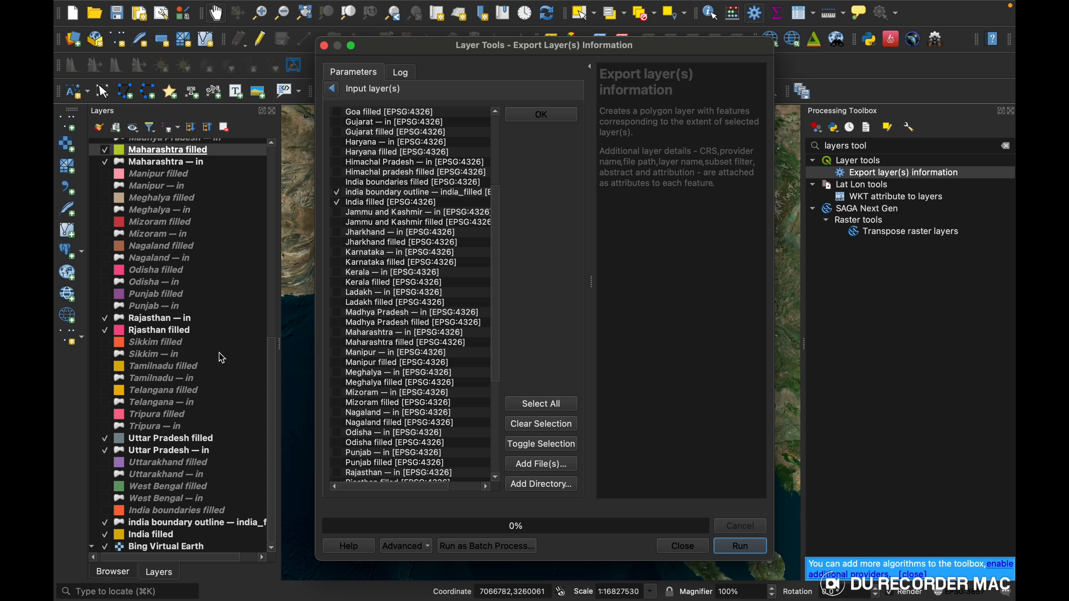
- Include Rajasthan — in, Rjasthan filled, Uttar Pradesh — in and Uttar Pradesh filled among the input layers
scroll(354, 261, up, 5)
scroll(354, 260, down, 2)
scroll(354, 261, down, 10)
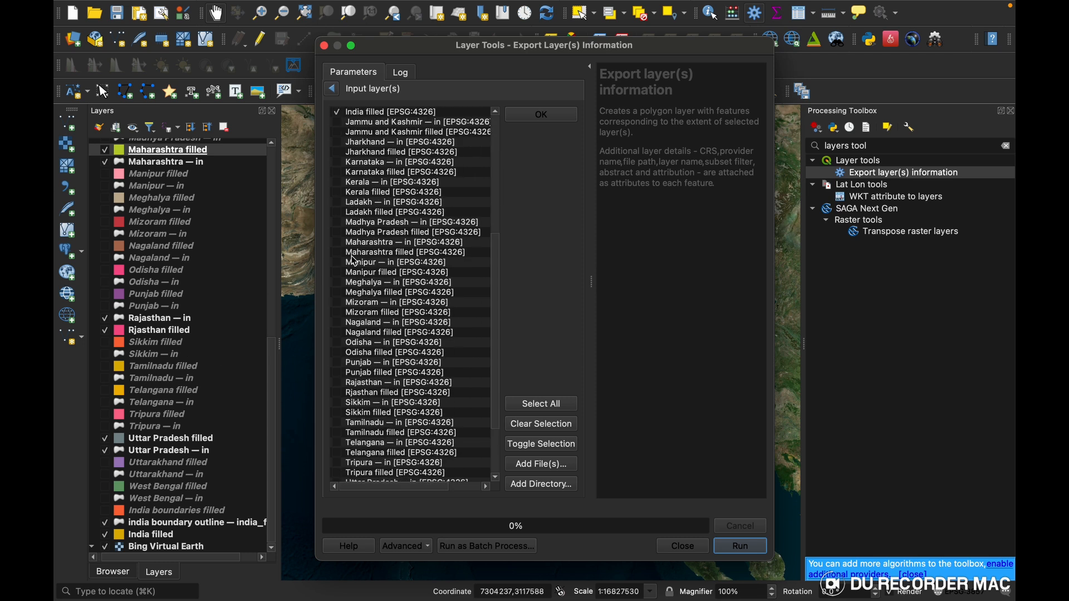
scroll(354, 261, up, 2)
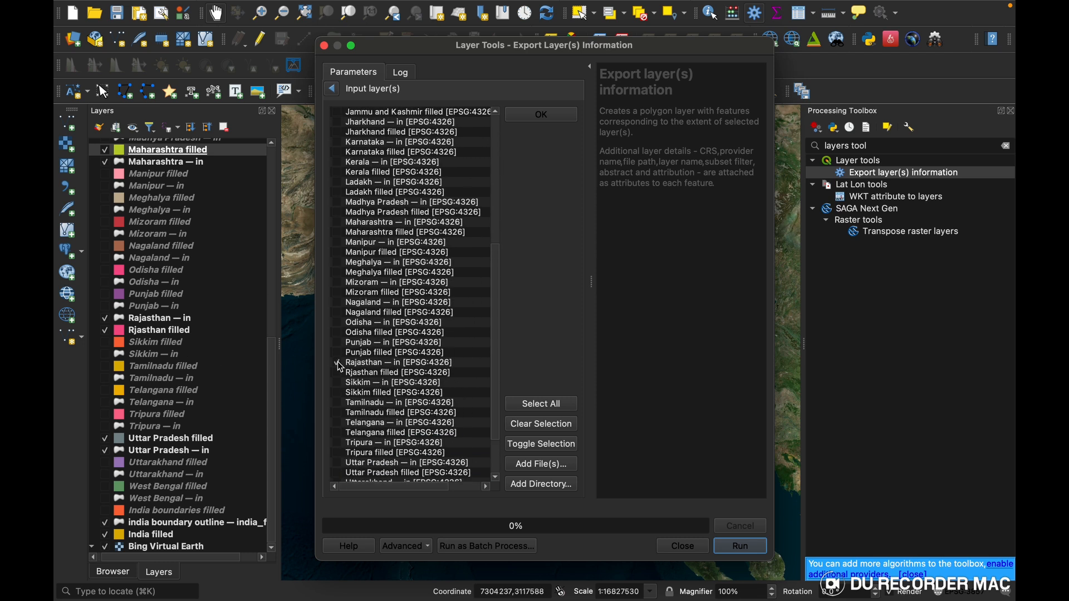
click(339, 373)
scroll(362, 295, down, 2)
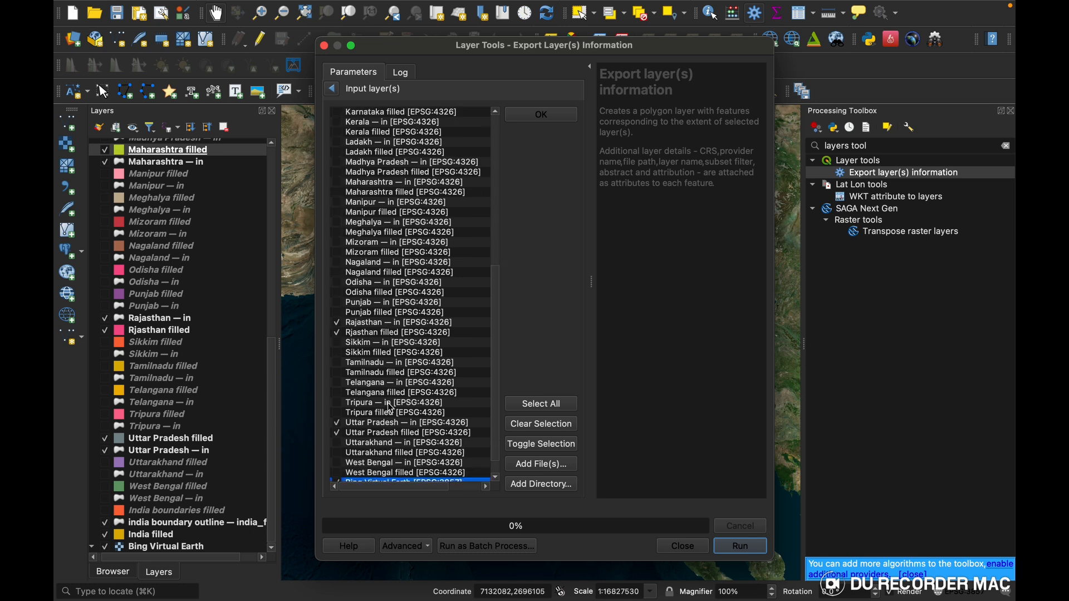
- Include Maharashtra — in and Maharashtra filled among the input layers and accept the layer selection
scroll(394, 382, up, 9)
scroll(399, 342, down, 2)
scroll(400, 345, down, 10)
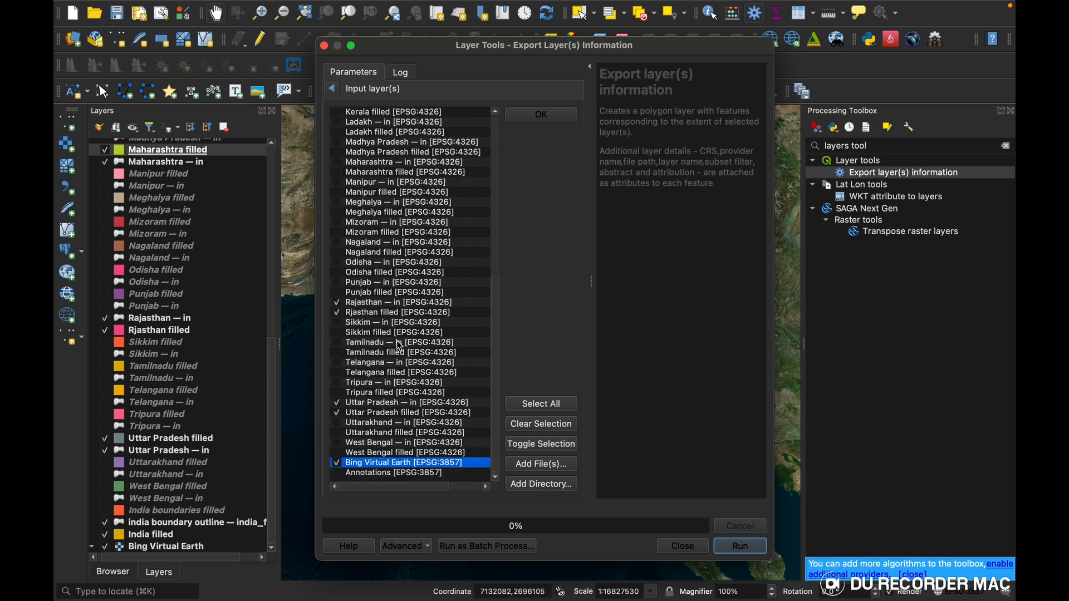
scroll(396, 384, up, 3)
click(338, 233)
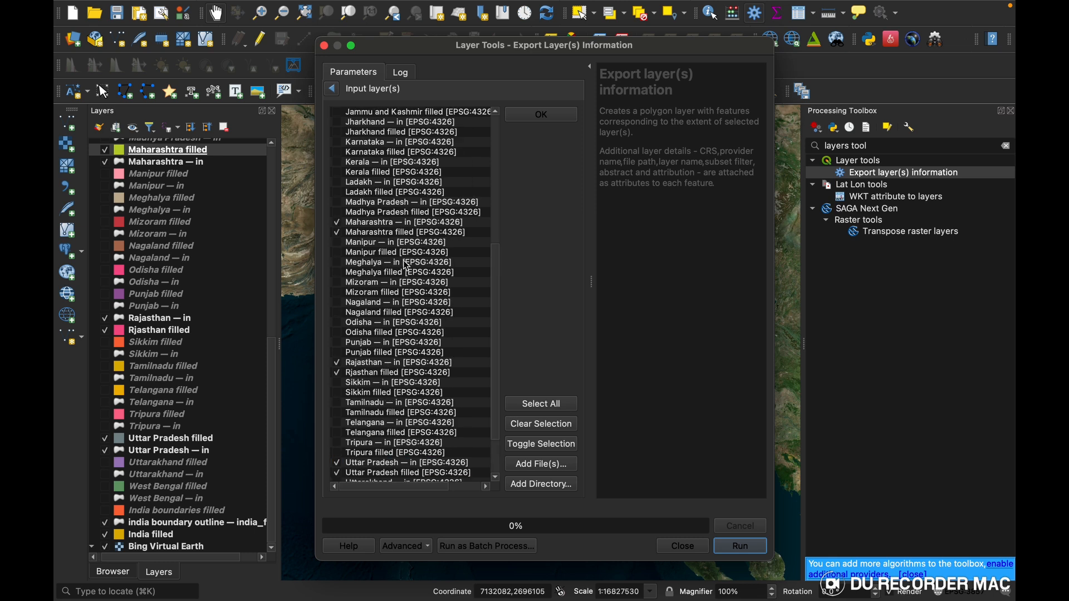
click(541, 114)
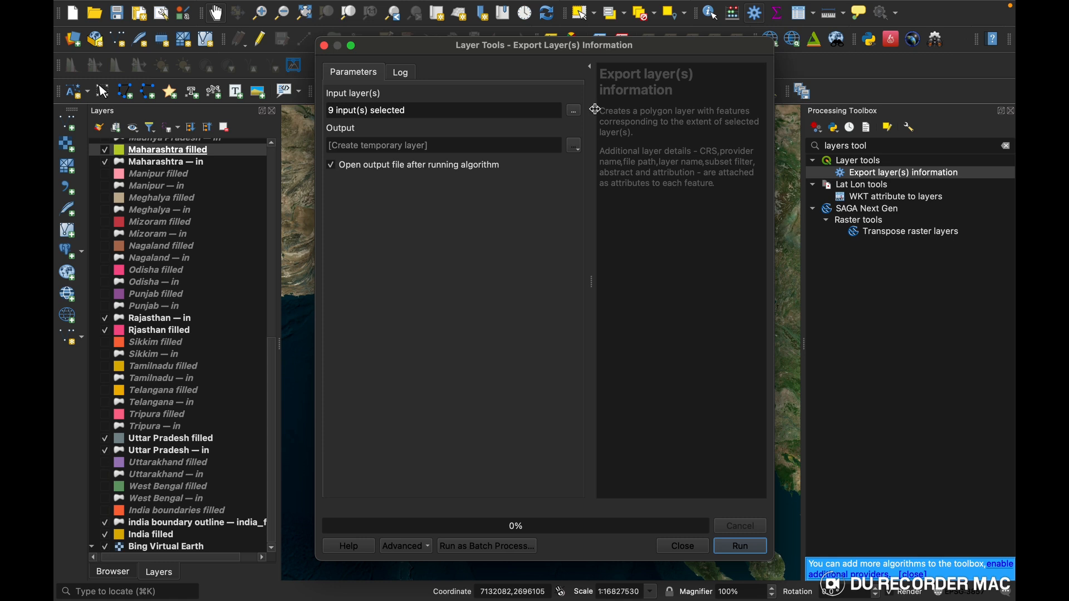
- Run Export Layer(s) Information to a temporary output layer and close the tool
click(752, 550)
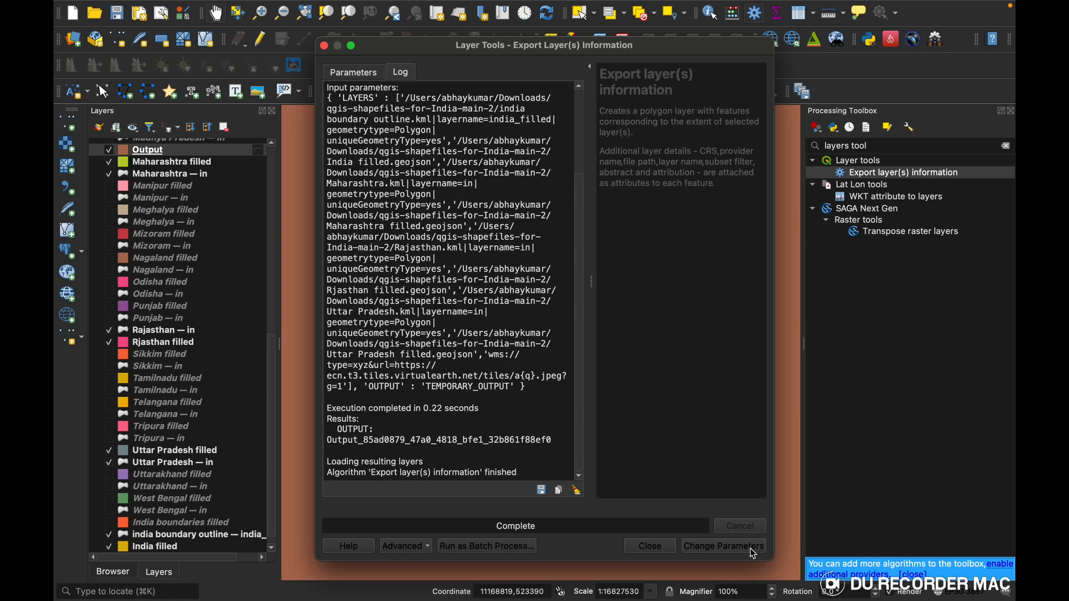
click(676, 547)
scroll(235, 368, up, 3)
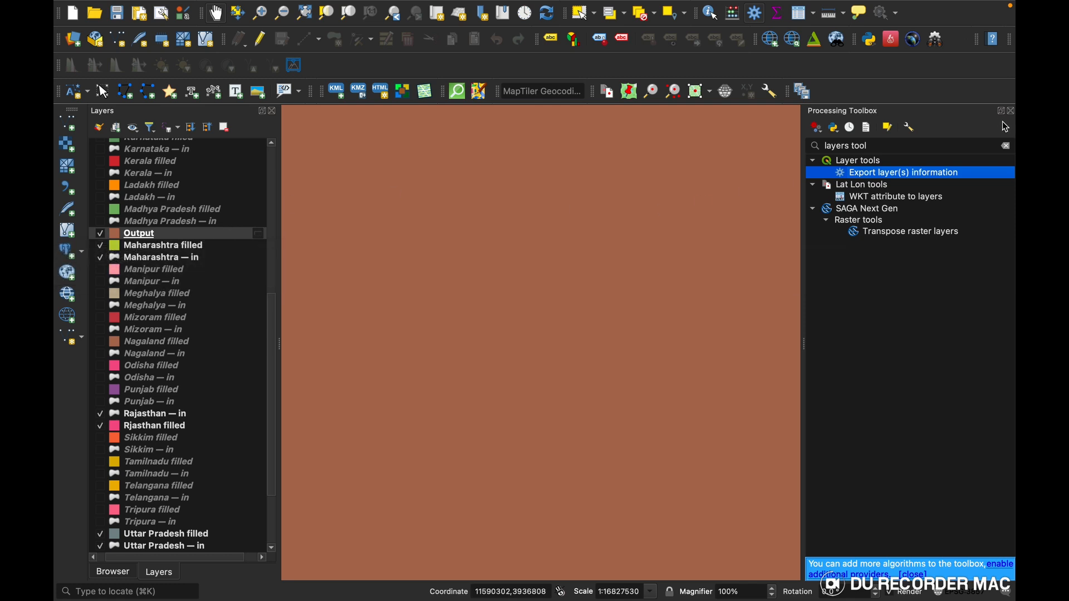
- Create a new print layout titled "three states animation"
click(141, 16)
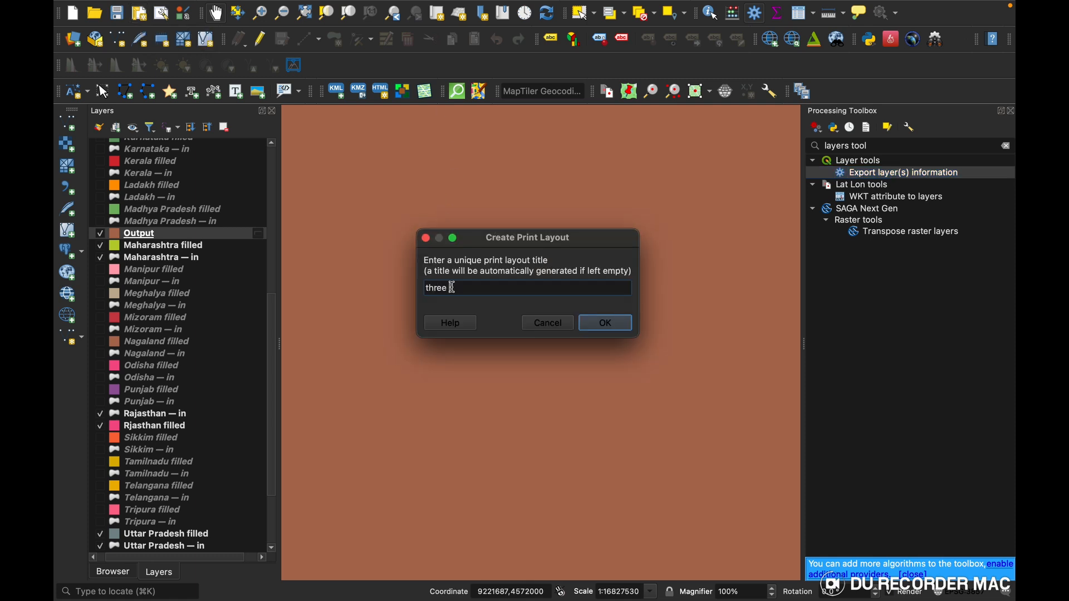
text(three states animation)
key(Return)
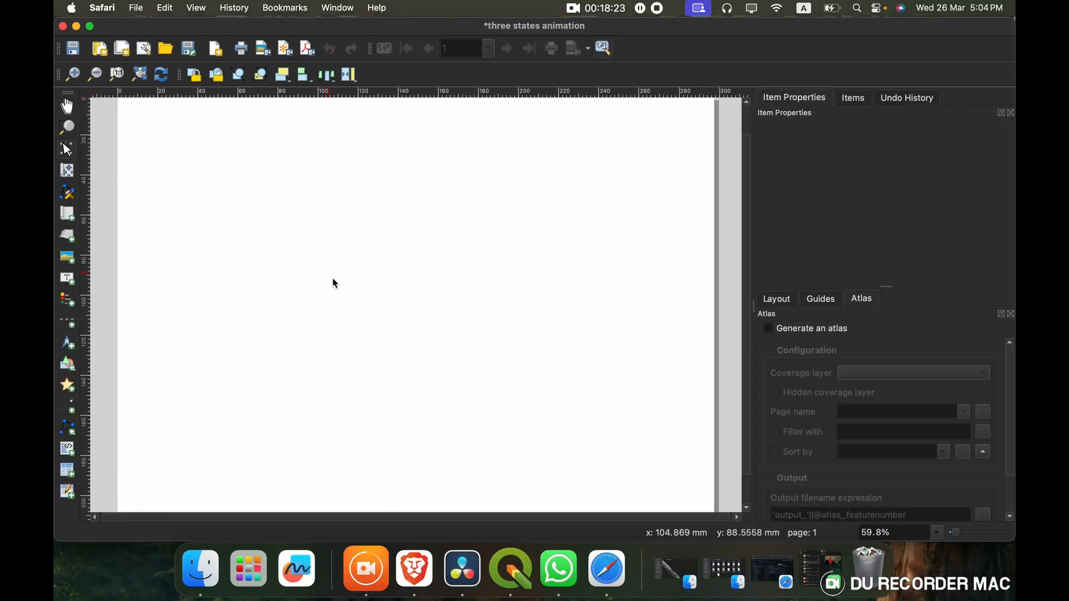
- Set the layout page to a custom size in pixels, 3840 px wide and 2160 px high
click(419, 238)
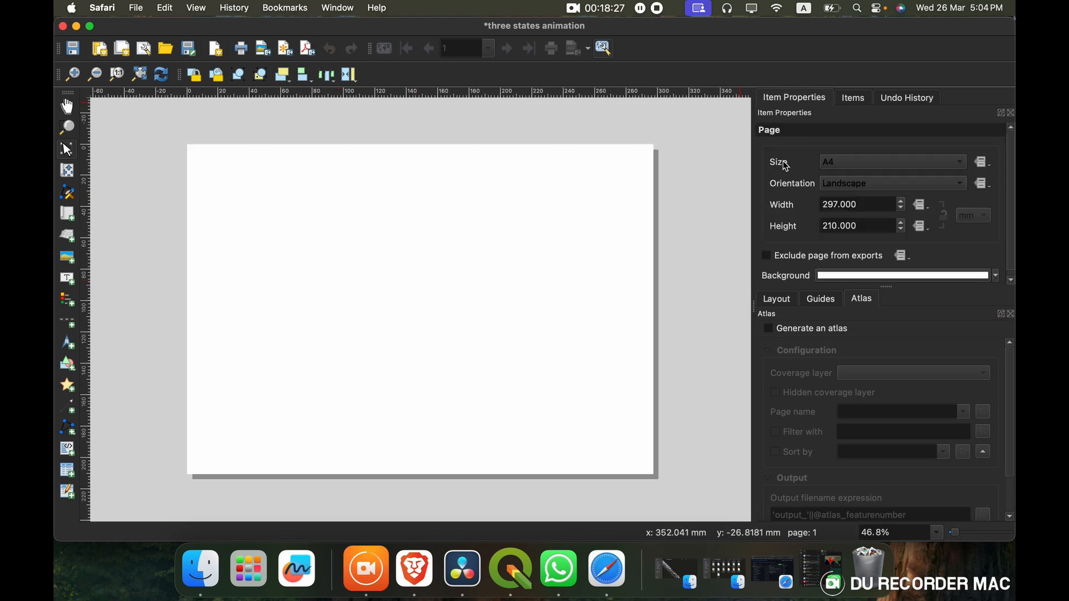
click(846, 163)
click(886, 531)
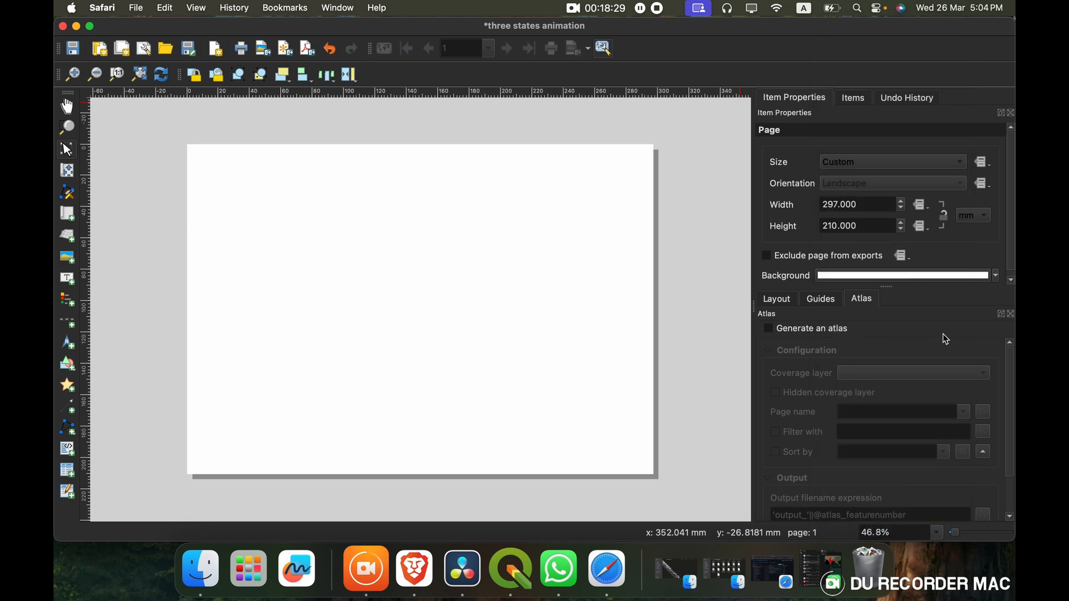
click(969, 218)
click(971, 331)
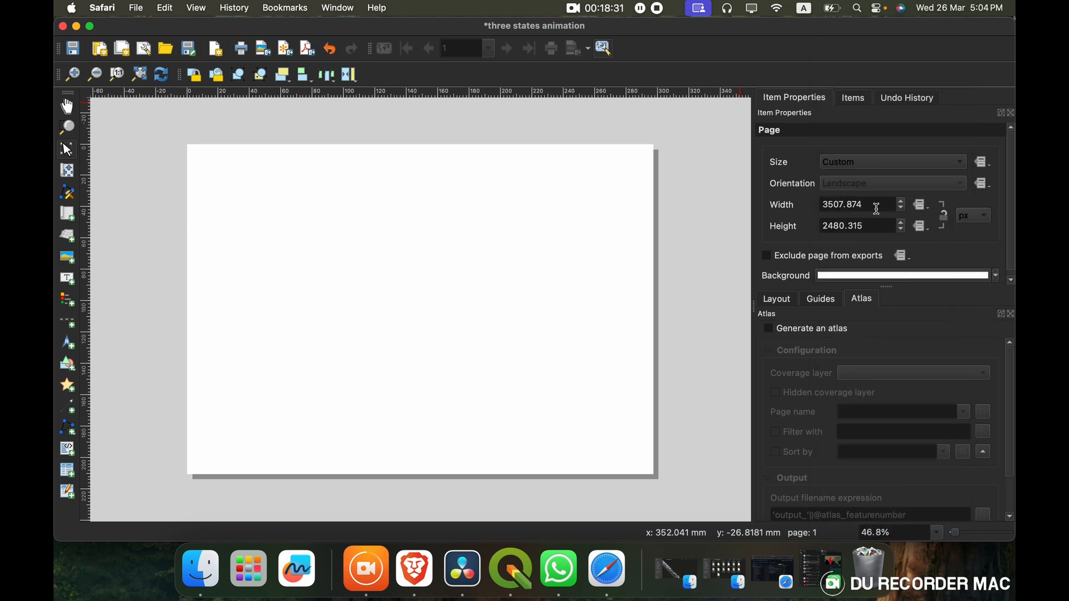
double_click(876, 206)
text(3840)
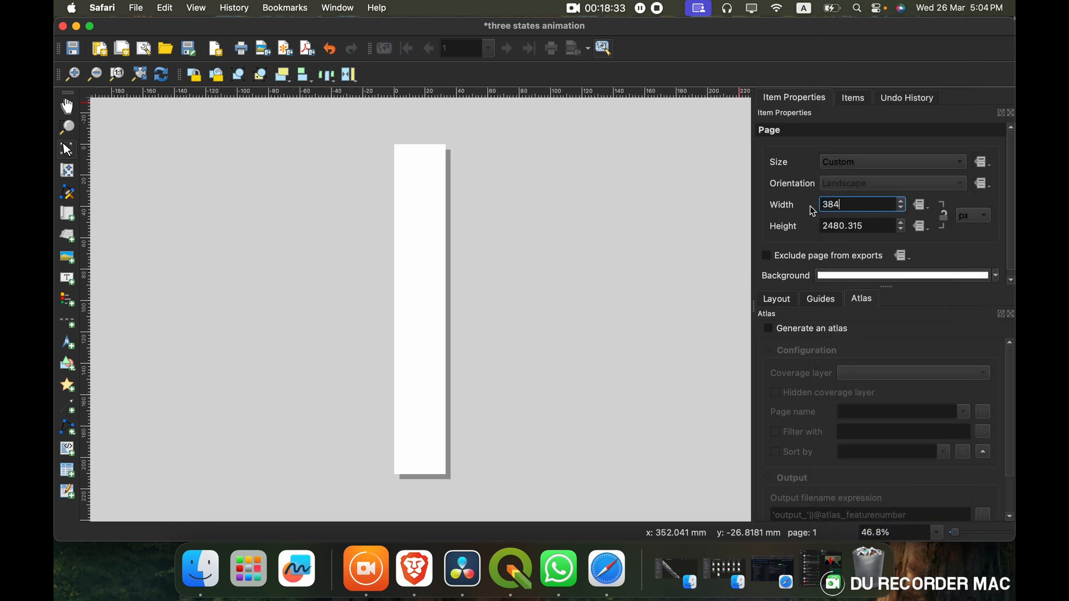
key(Tab)
text(2160)
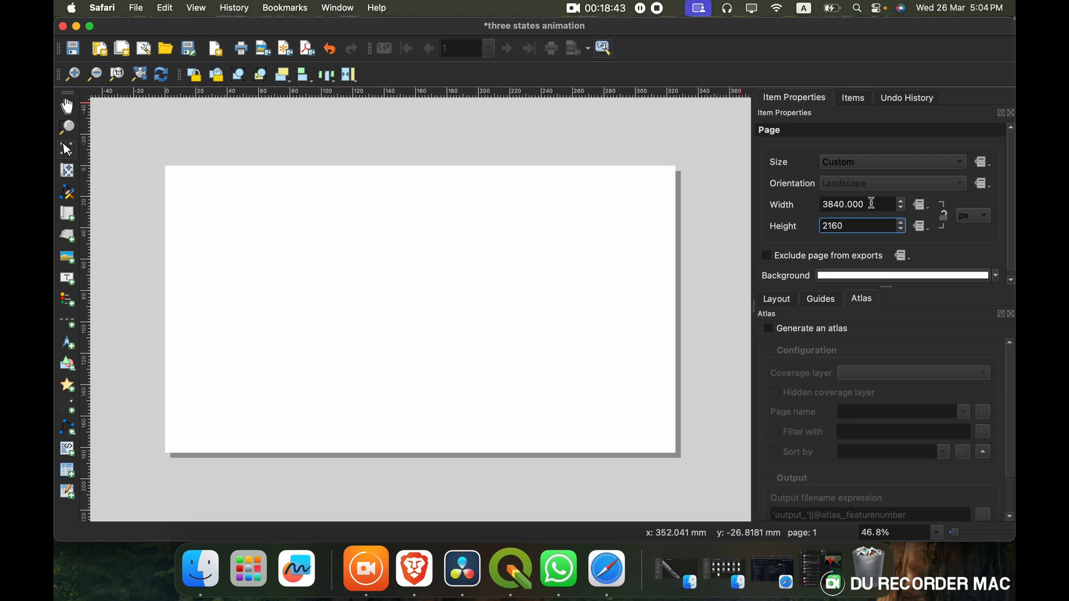
- Change the page to a portrait format, 1080 px wide and 1920 px high
drag(872, 204, 789, 209)
text(1080)
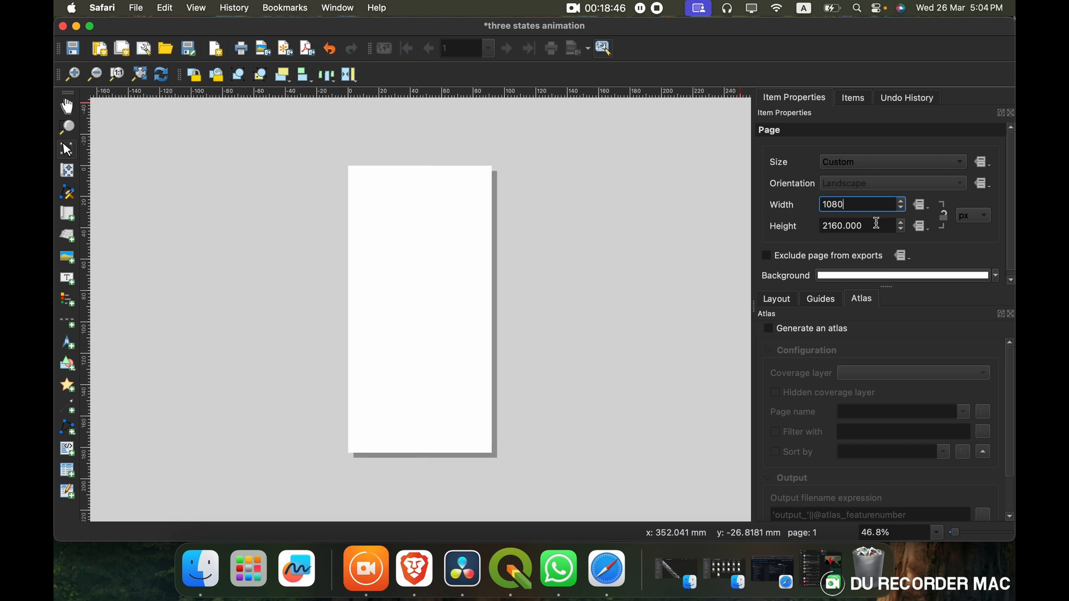
drag(877, 223, 760, 228)
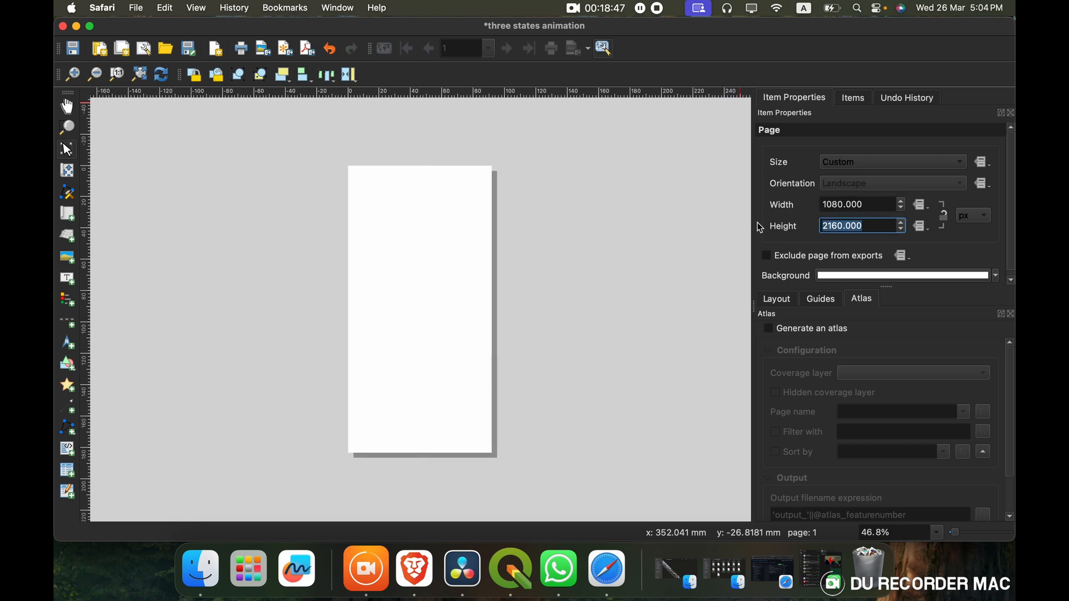
text(1920)
key(Return)
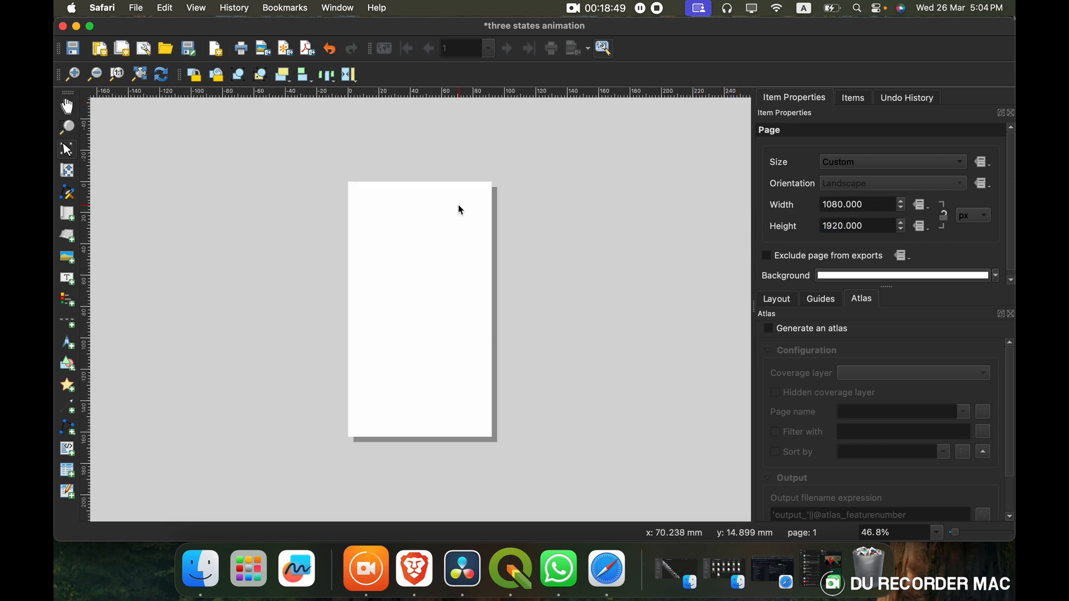
- Return the page to 3840 px wide by 2160 px high and set its background fill opacity to 0%
click(875, 214)
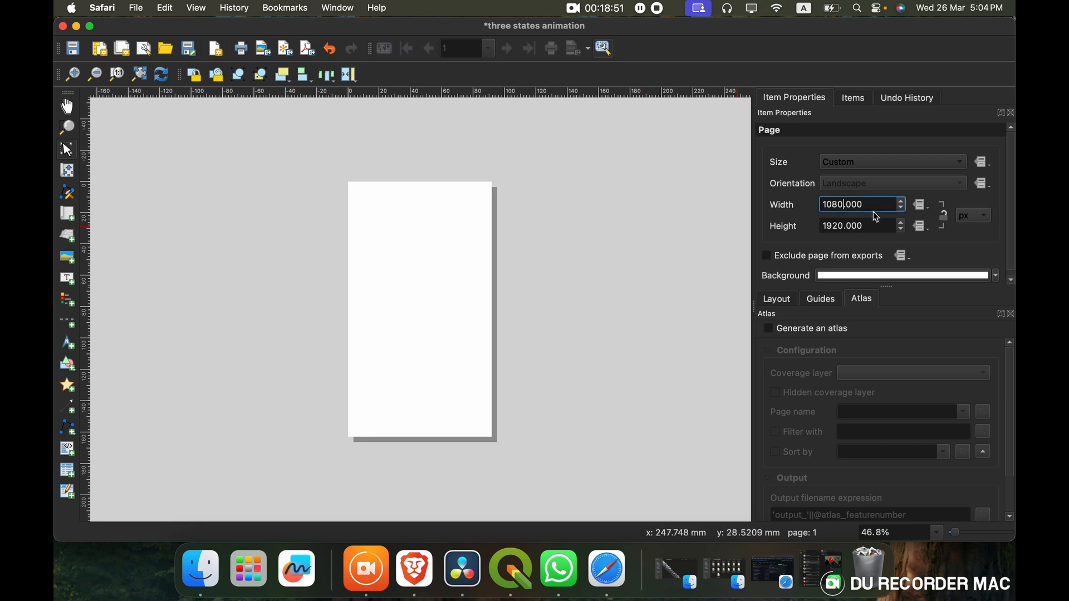
key(super+a)
text(3840)
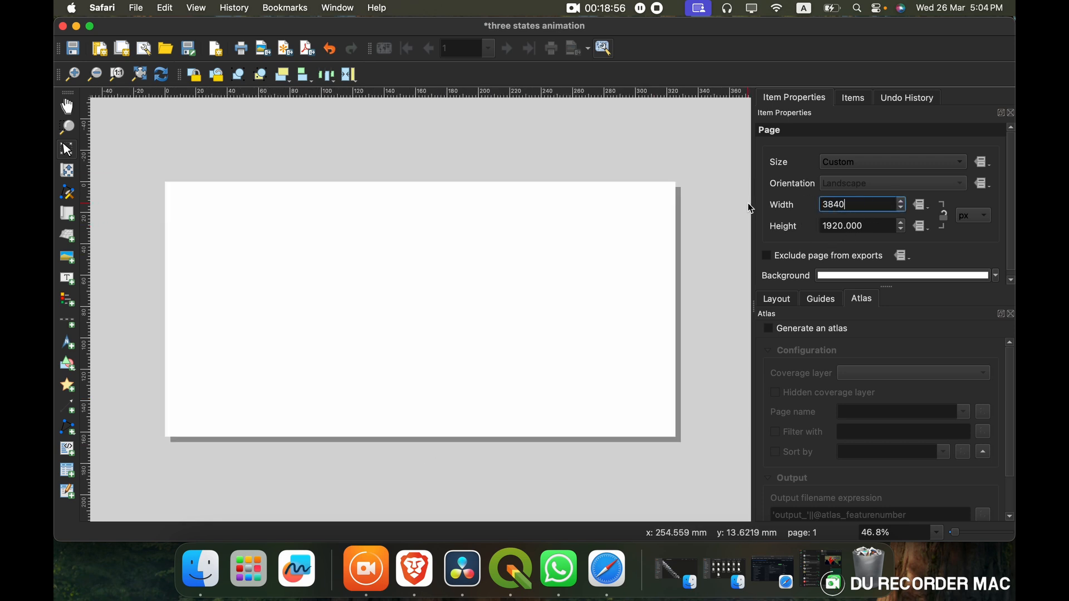
key(Return)
key(Tab)
text(2160)
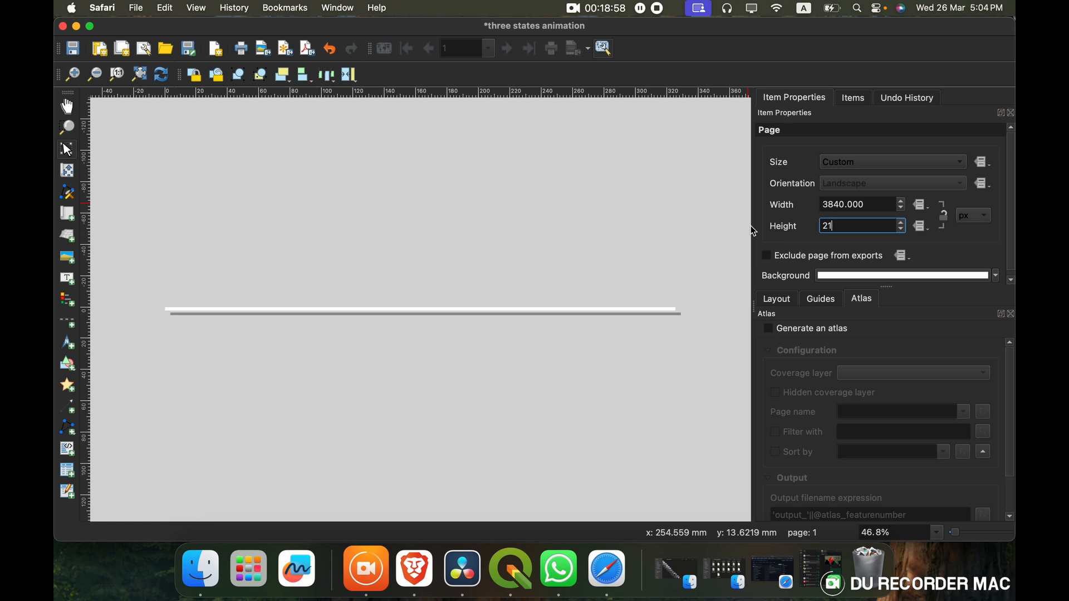
click(854, 276)
drag(895, 262, 790, 252)
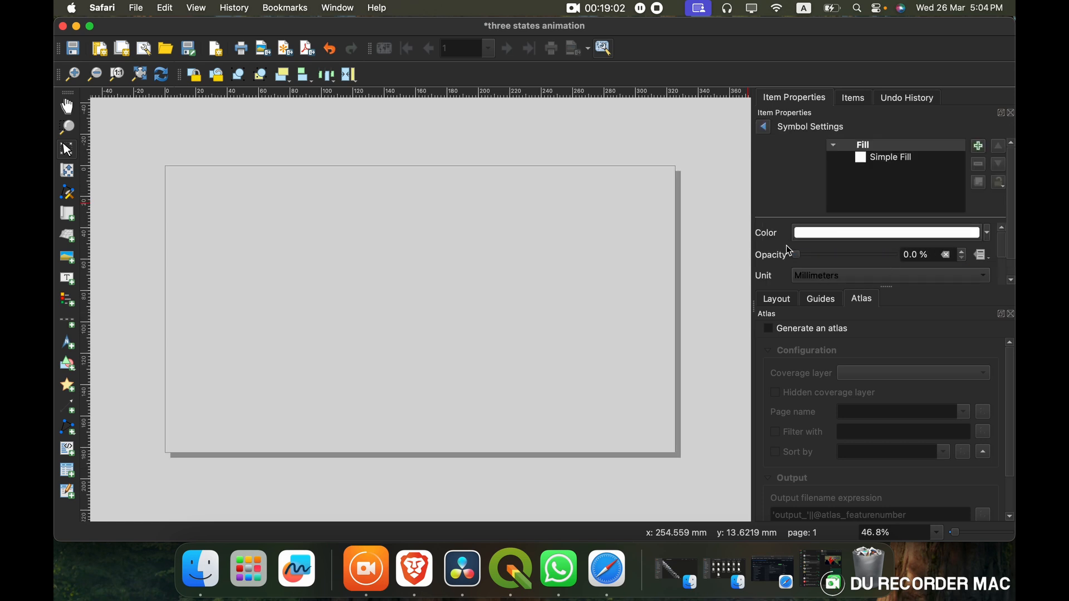
- Enable atlas generation for the layout with the Output layer as the coverage layer
click(771, 329)
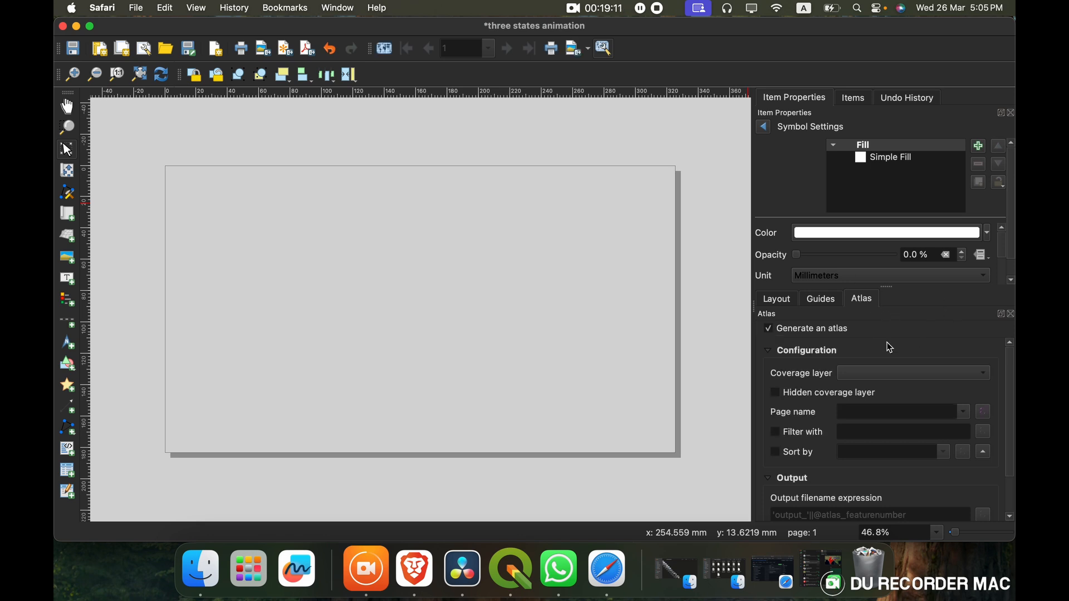
scroll(809, 379, down, 1)
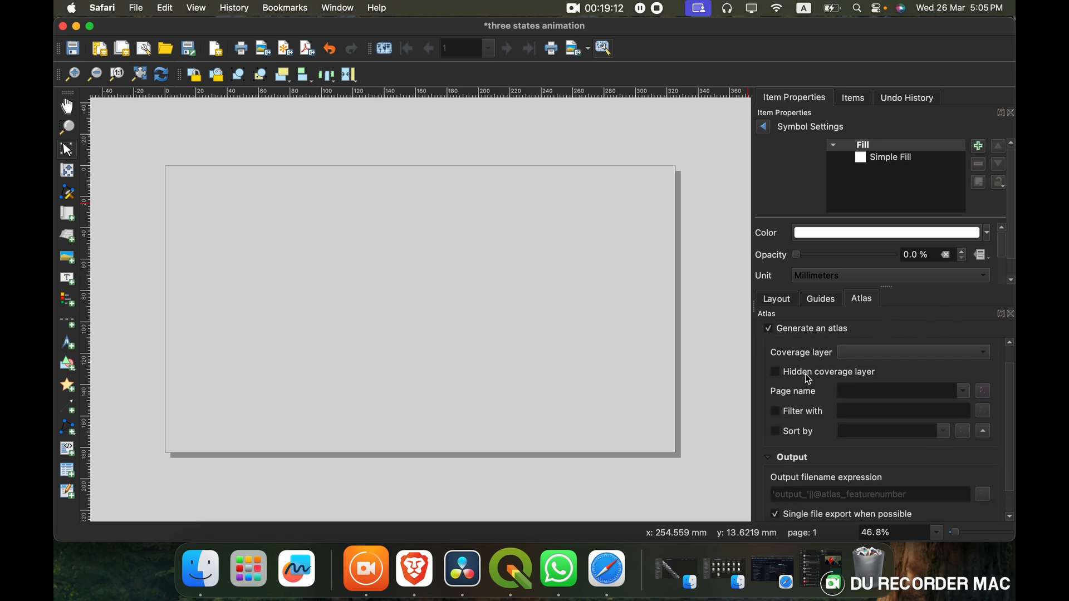
click(845, 356)
scroll(867, 458, down, 5)
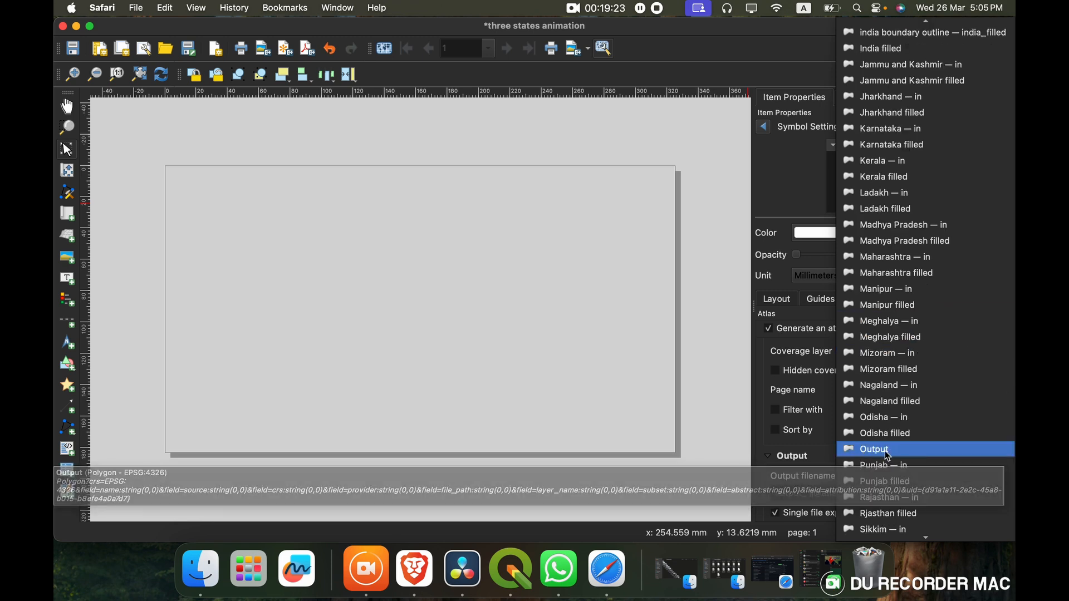
click(888, 452)
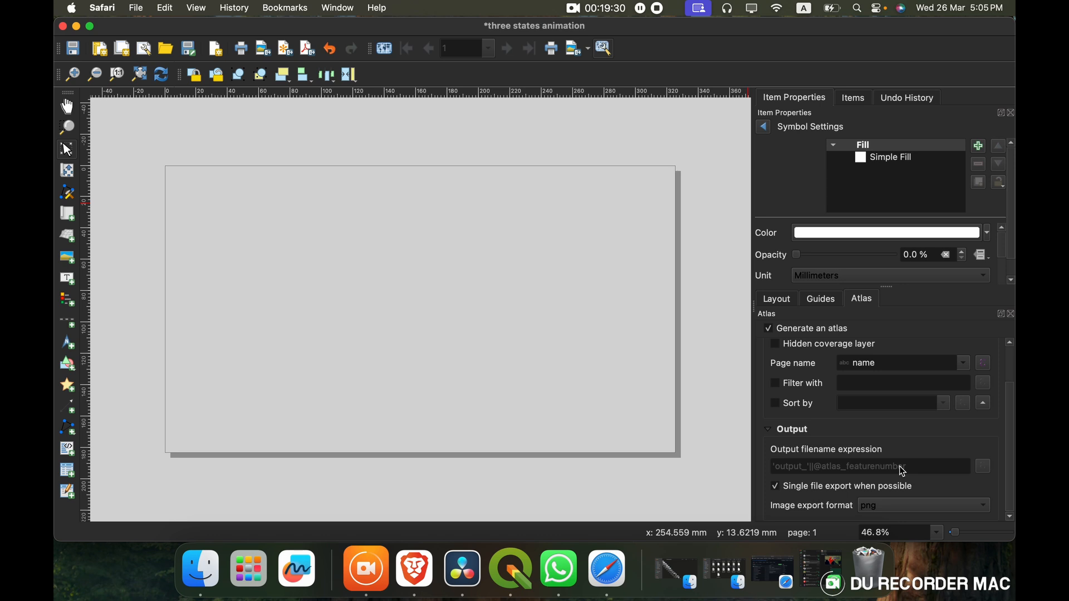
- Disable single file export for the atlas and select featurenumber in the output filename expression
click(787, 487)
drag(916, 464, 848, 461)
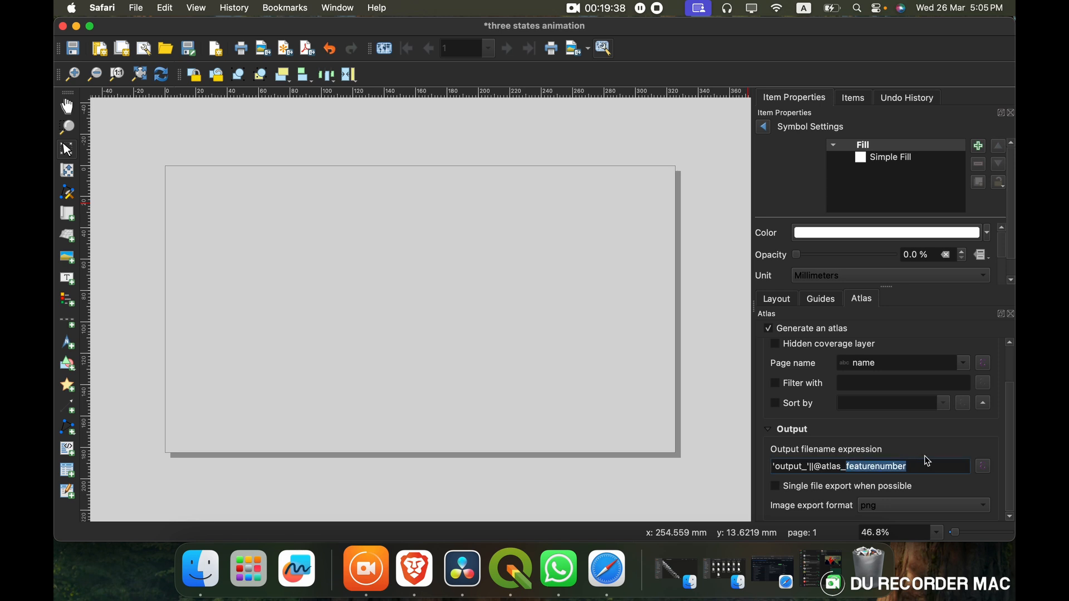
text(pagena)
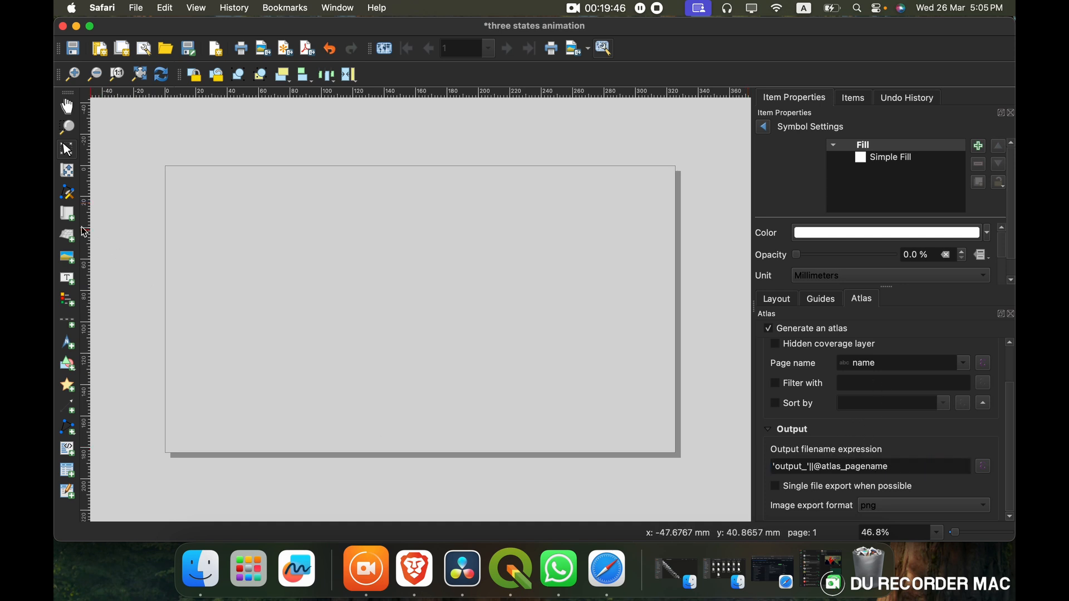
click(66, 218)
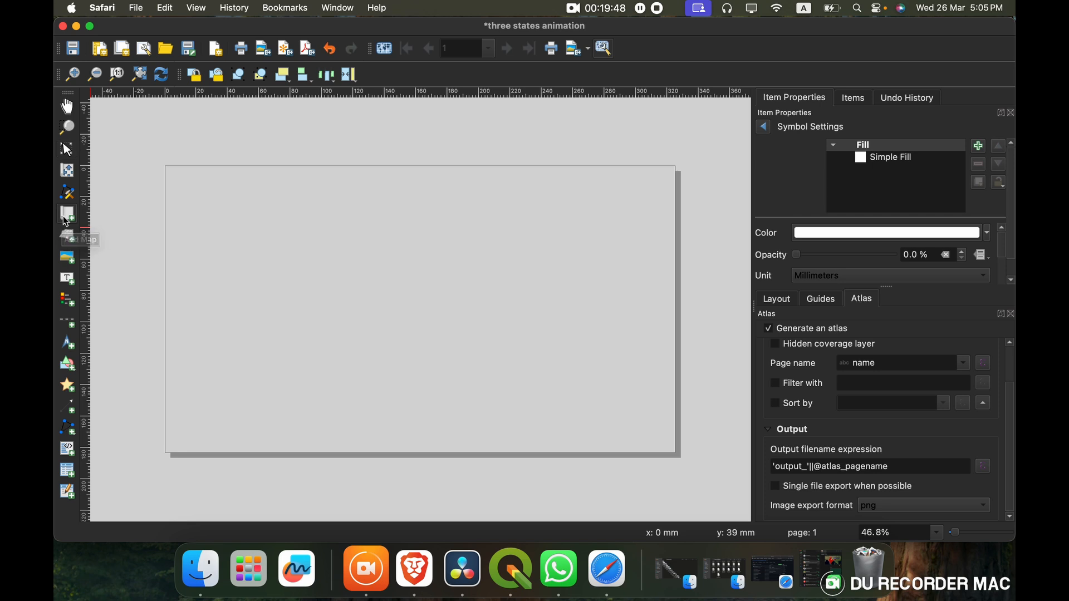
drag(166, 167, 677, 455)
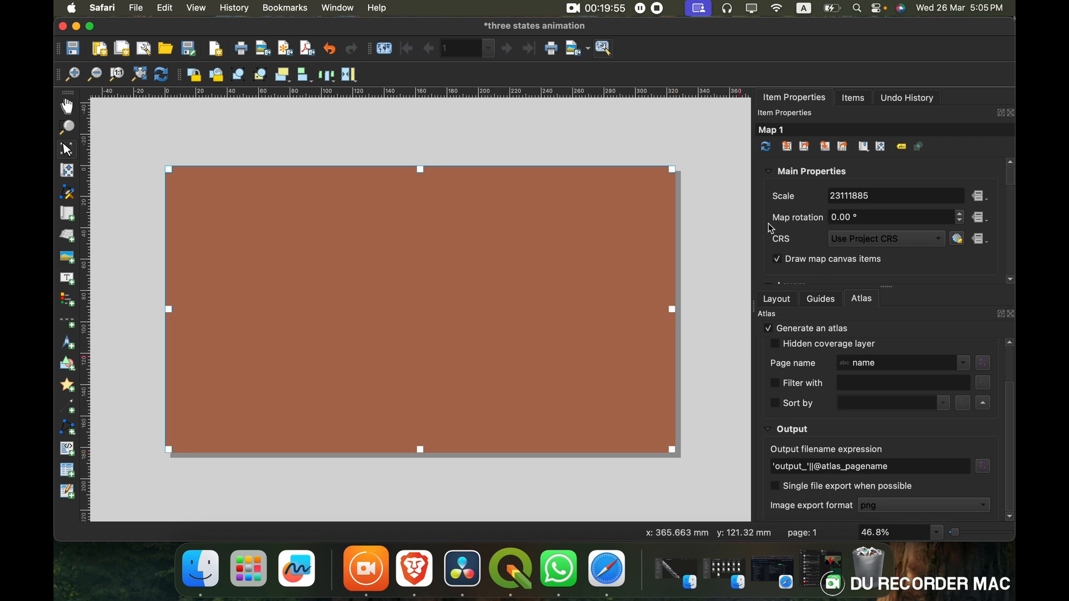
- Define a data-driven override for the map's locked layers with the expression "name"
scroll(769, 255, down, 5)
scroll(769, 255, down, 5)
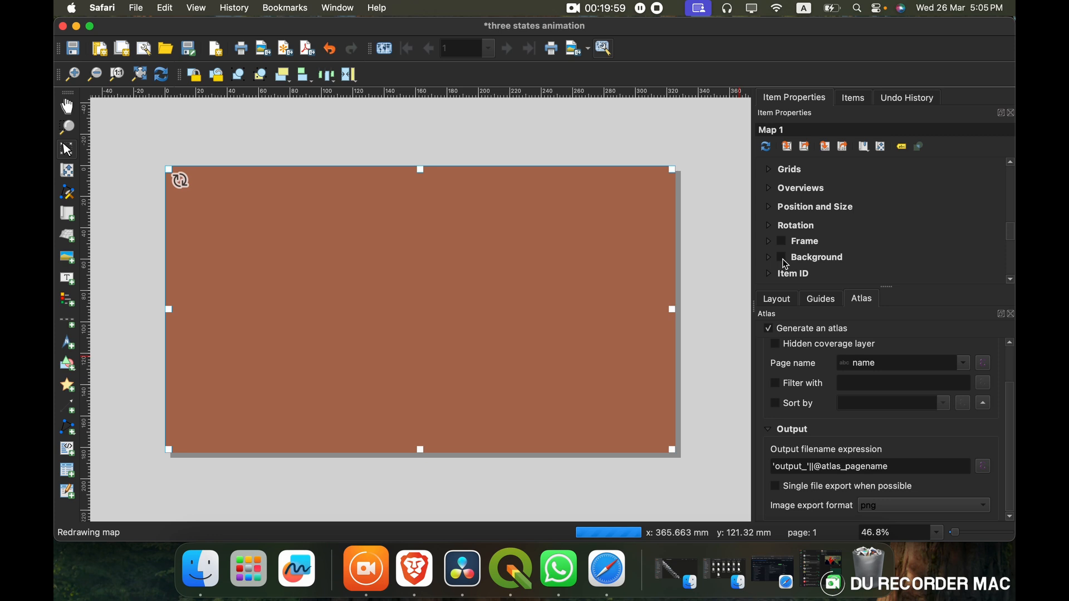
scroll(783, 250, up, 8)
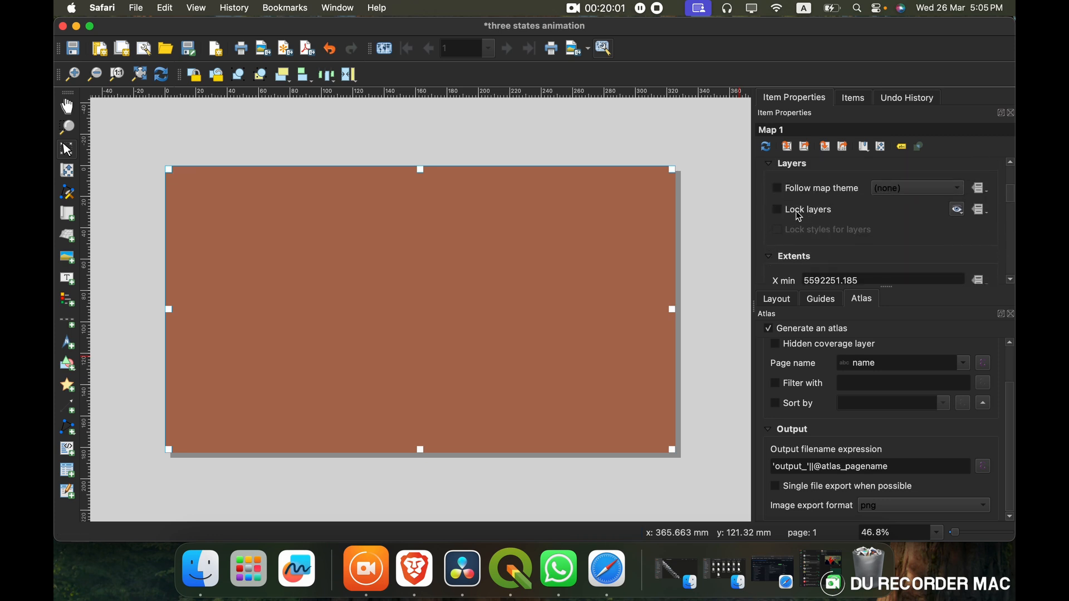
click(980, 214)
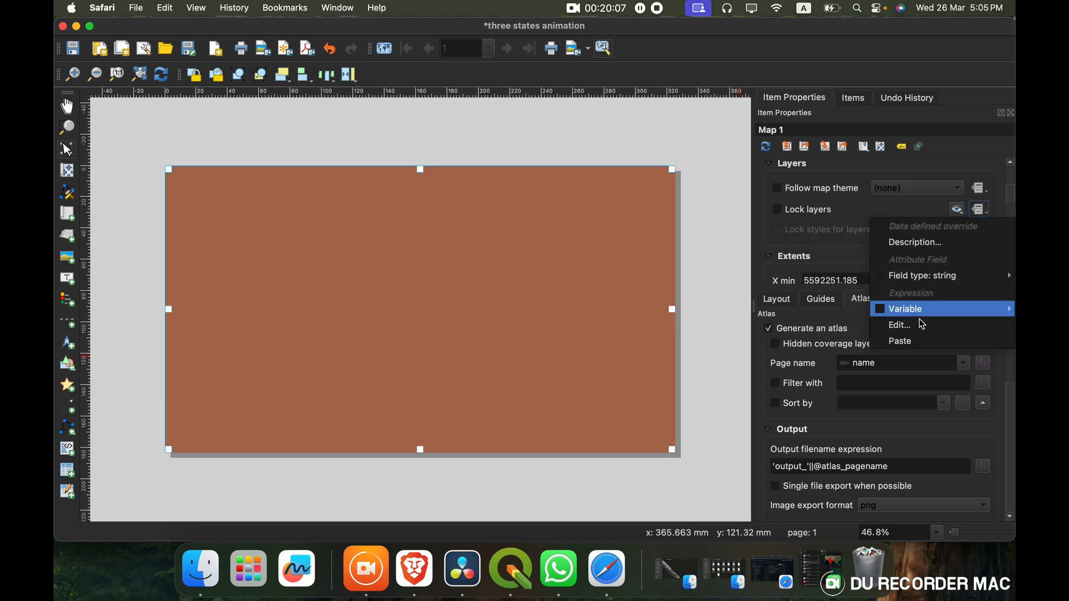
click(906, 331)
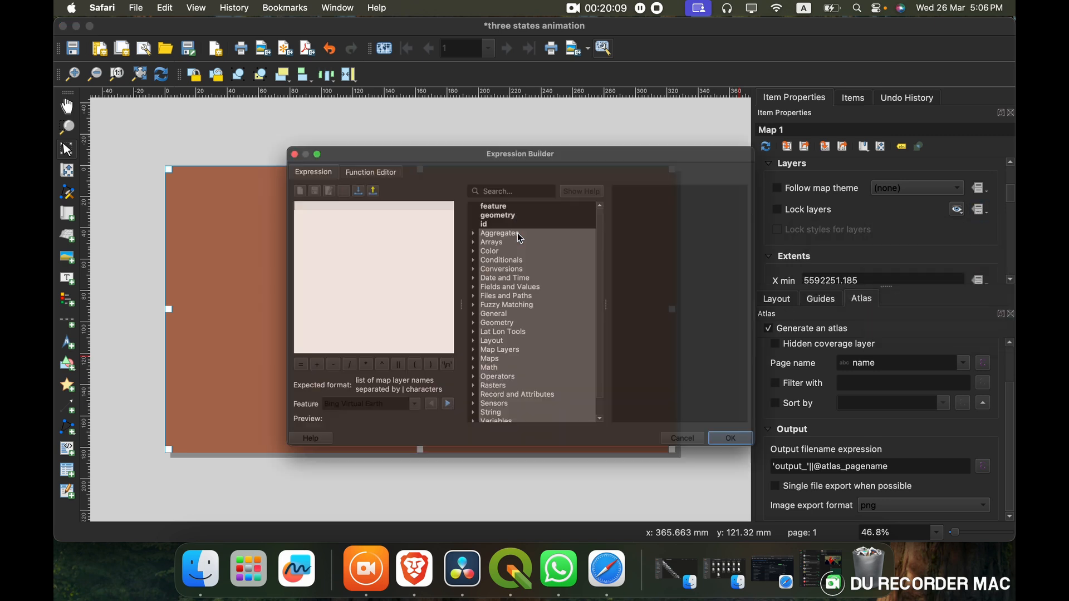
text(')
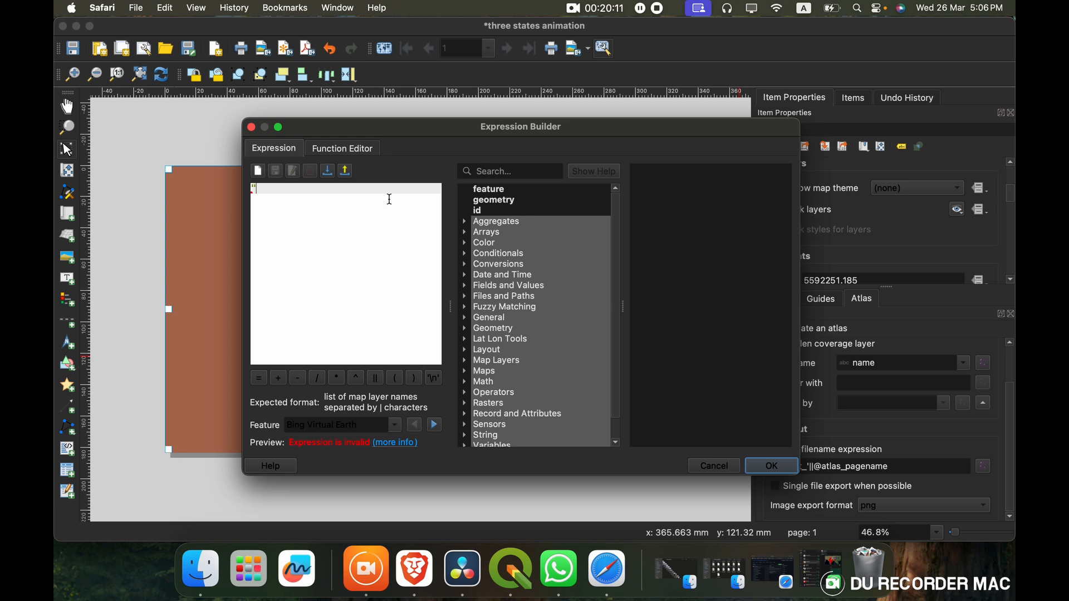
text(name")
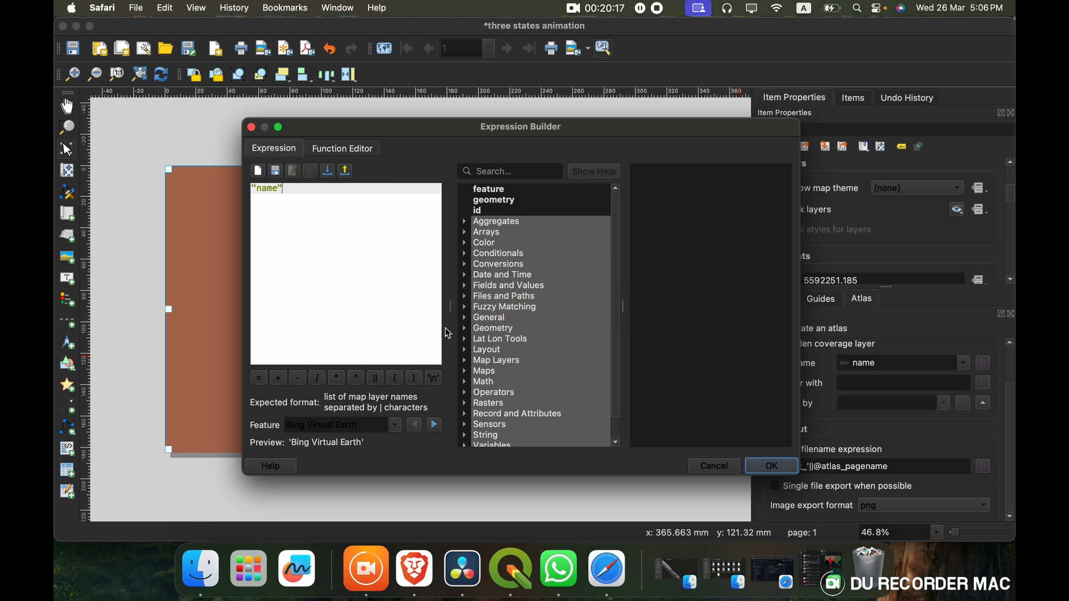
click(774, 468)
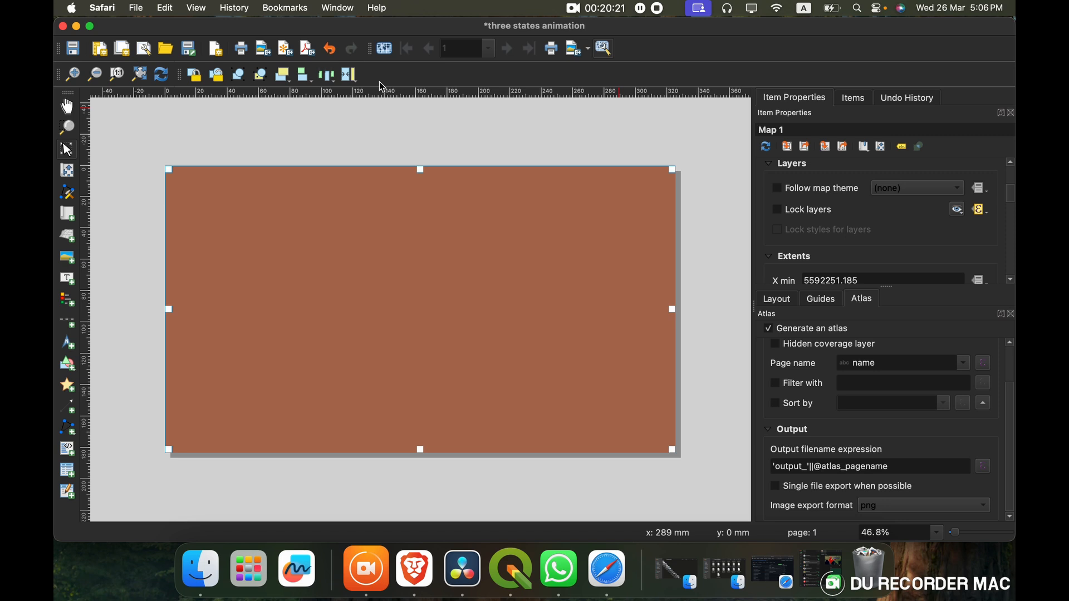
- Turn on the atlas preview and check the list of atlas pages
click(384, 49)
click(607, 48)
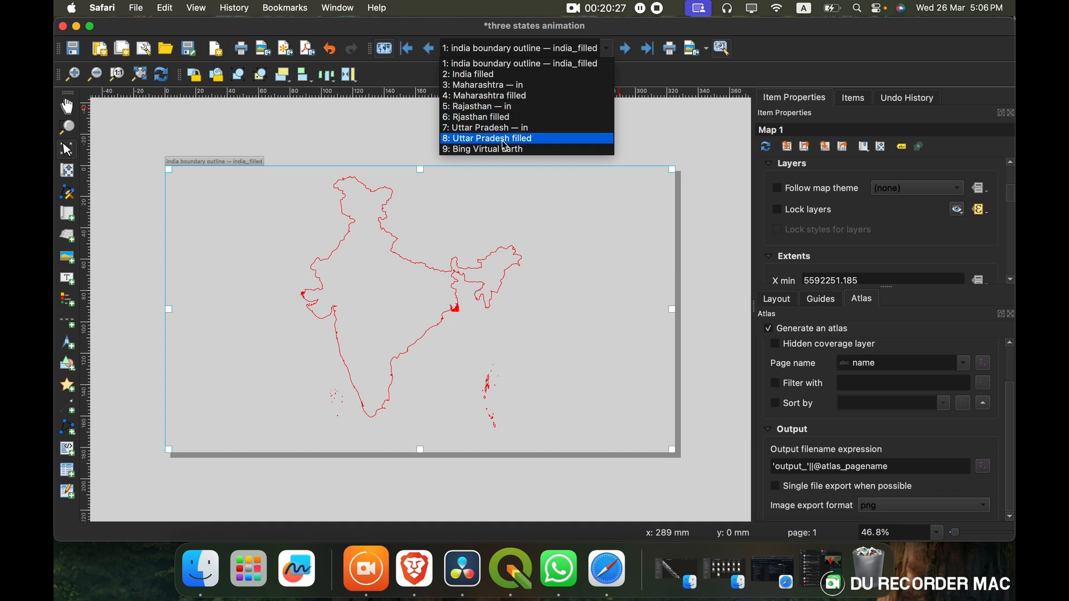
click(652, 66)
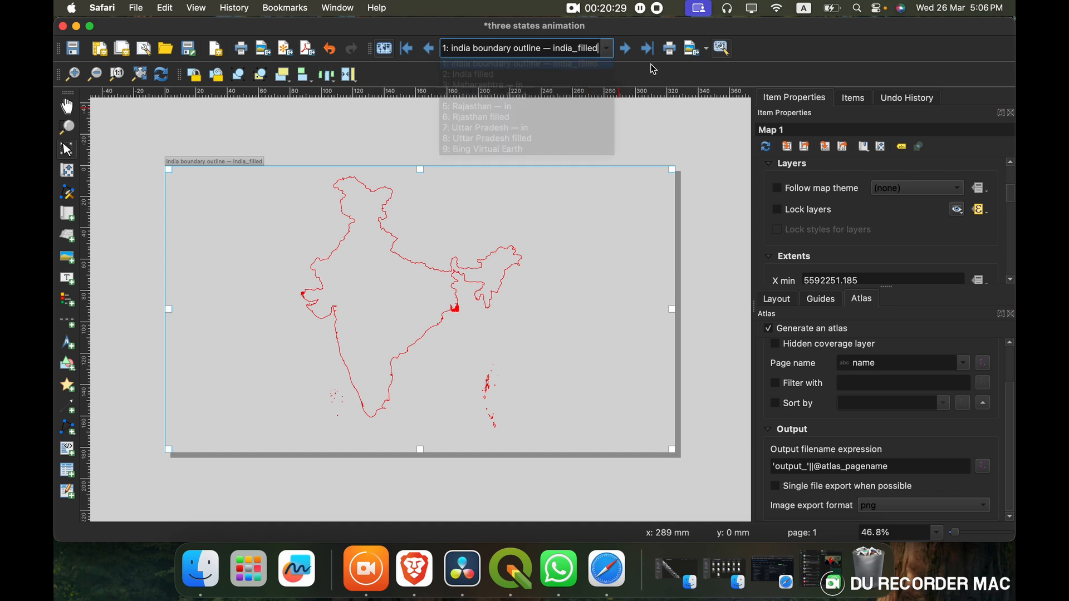
- Export the atlas as images to the Desktop folder untitled folder 4 at 300 dpi and 3840 × 2160 px
click(693, 55)
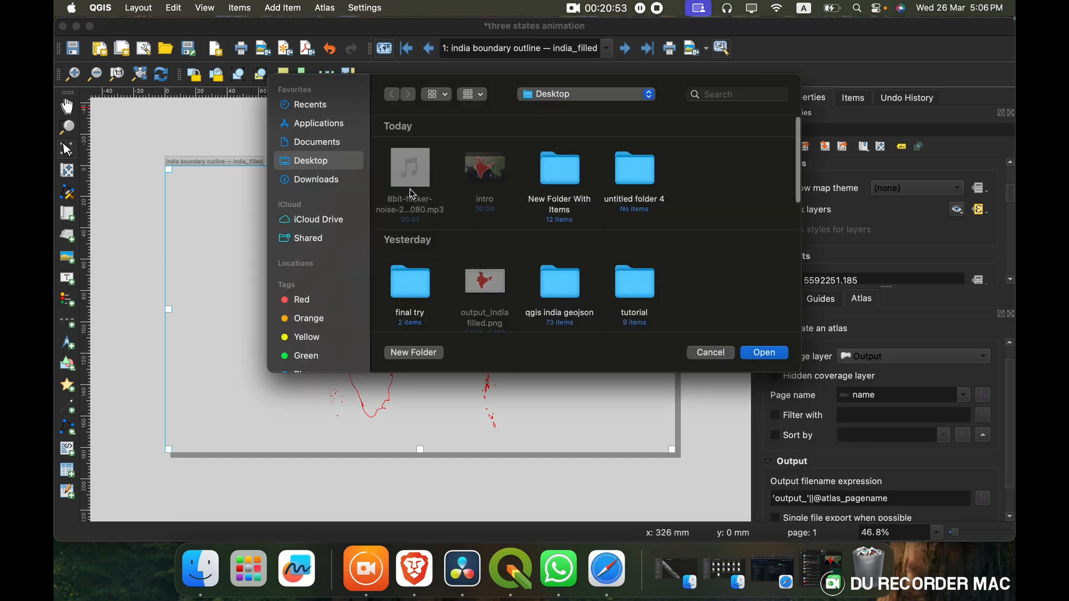
double_click(634, 173)
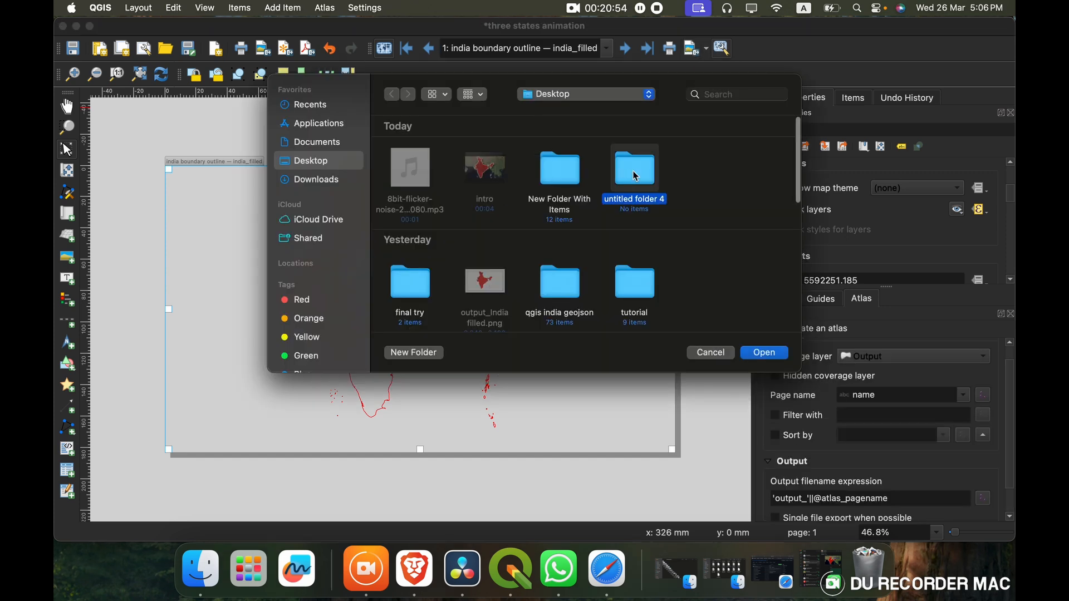
click(780, 354)
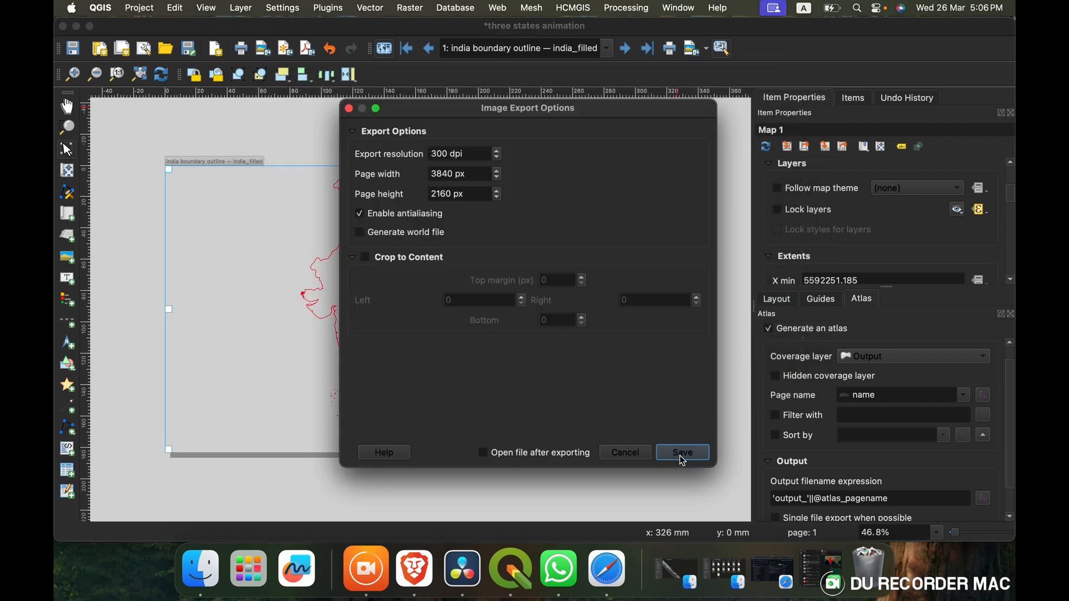
click(682, 455)
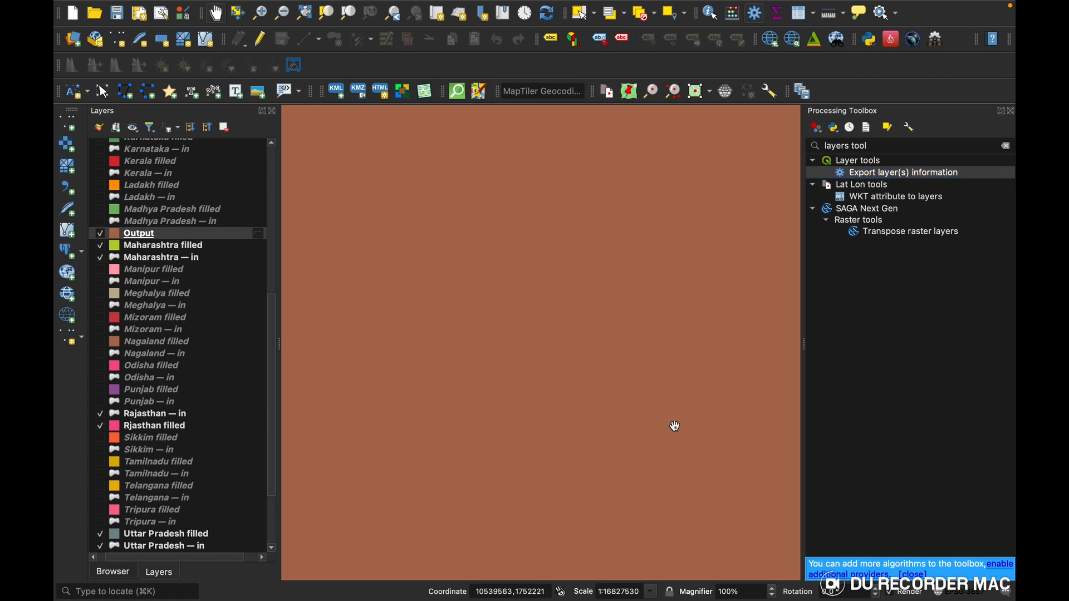
- Put the QGIS windows away and check the exported PNG files in untitled folder 4
mouse_move(394, 5)
click(90, 26)
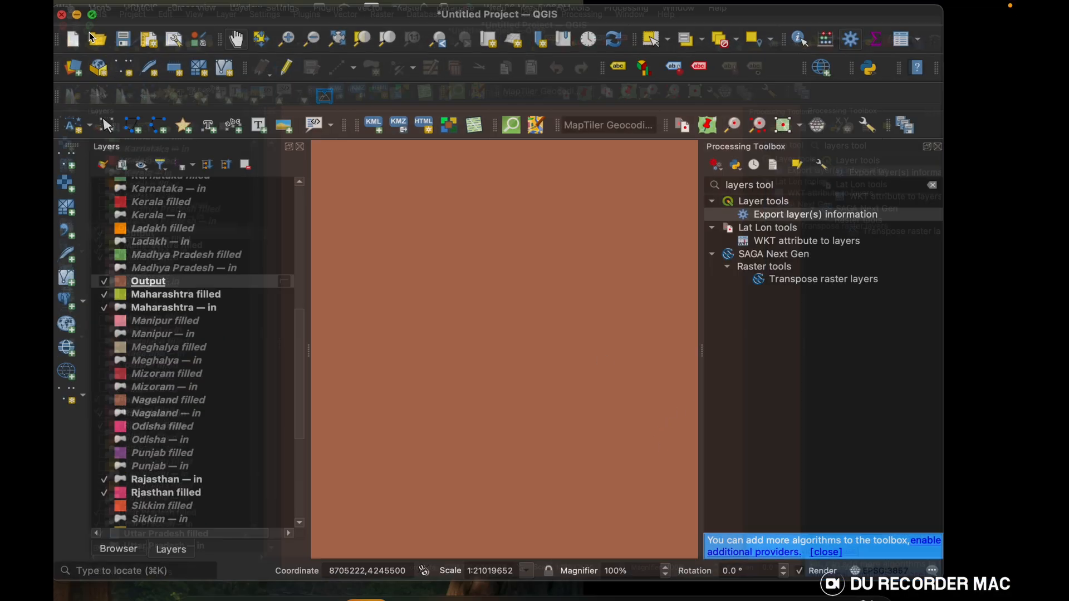
click(77, 26)
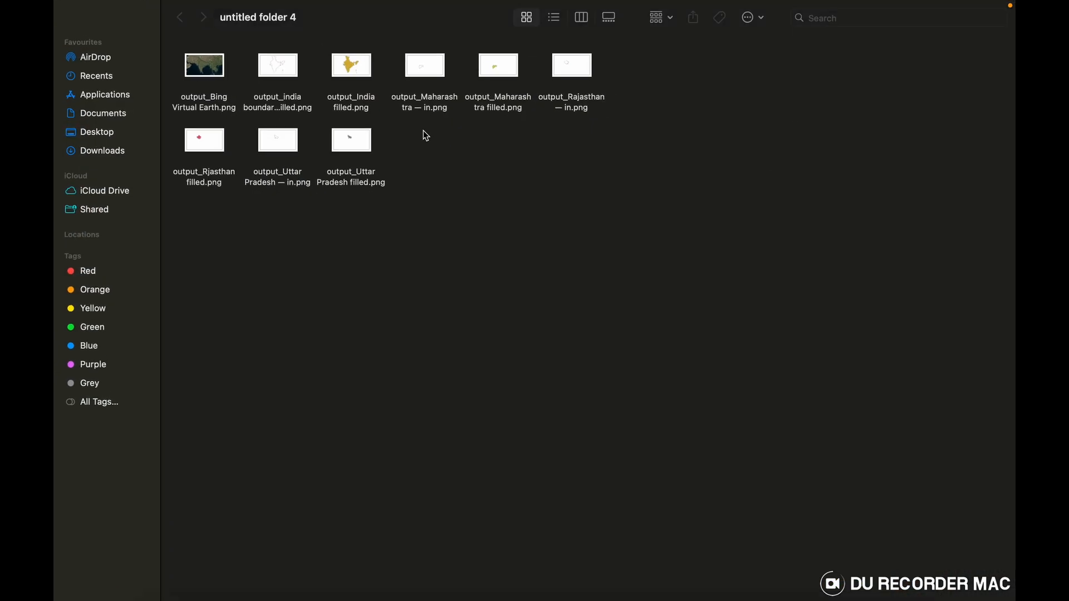
drag(692, 54, 189, 162)
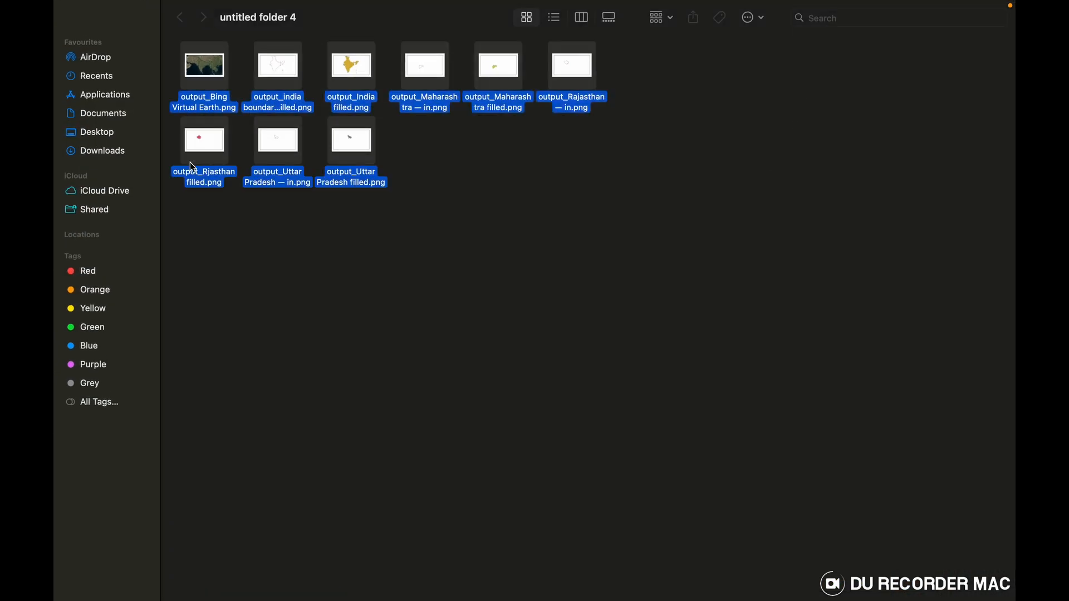
click(453, 173)
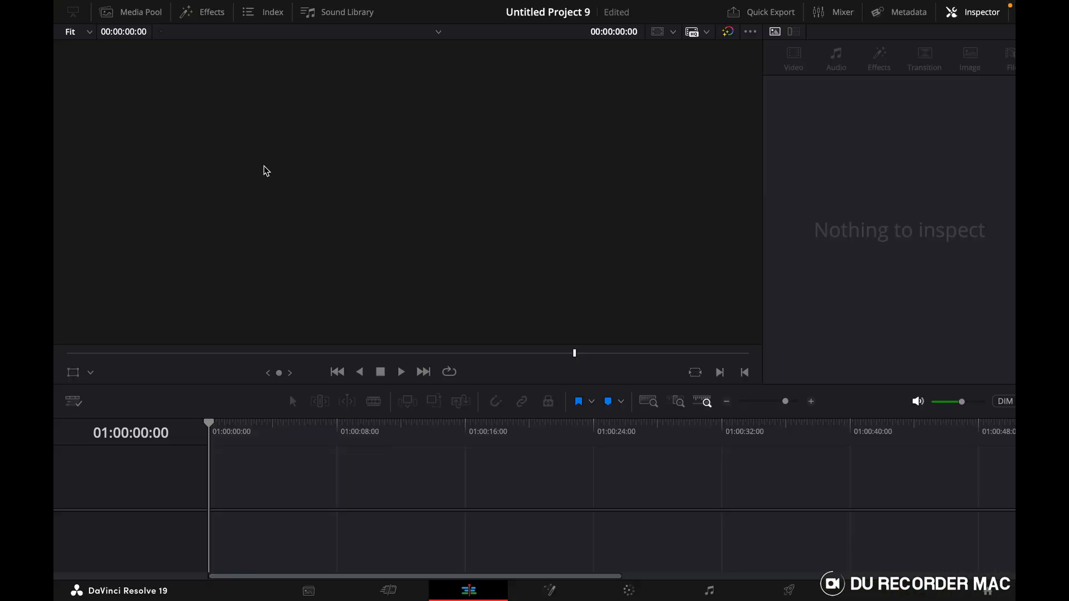
- Switch to DaVinci Resolve and import all the exported output PNG images into the media pool
click(140, 12)
right_click(211, 126)
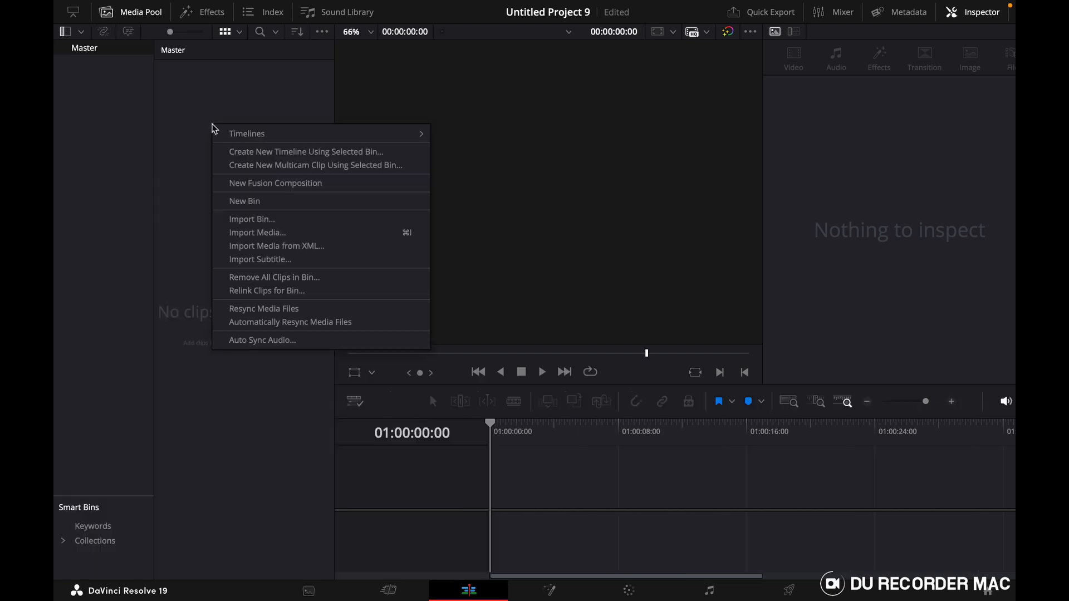
click(279, 233)
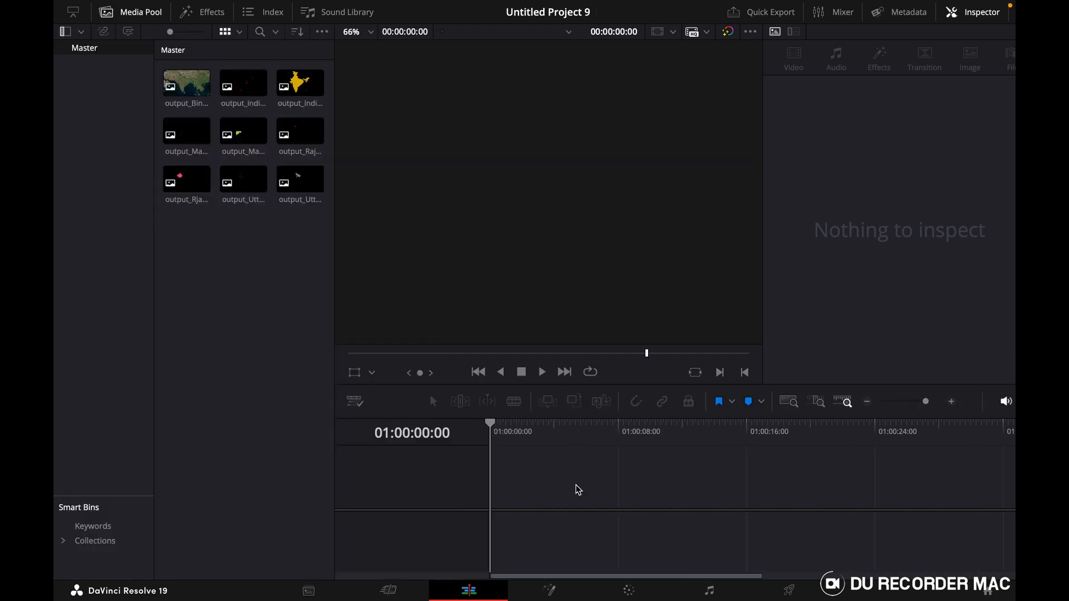
- On the Fusion page, add the Bing Virtual Earth image as a media node, feed it to MediaOut1 and display that output
click(557, 595)
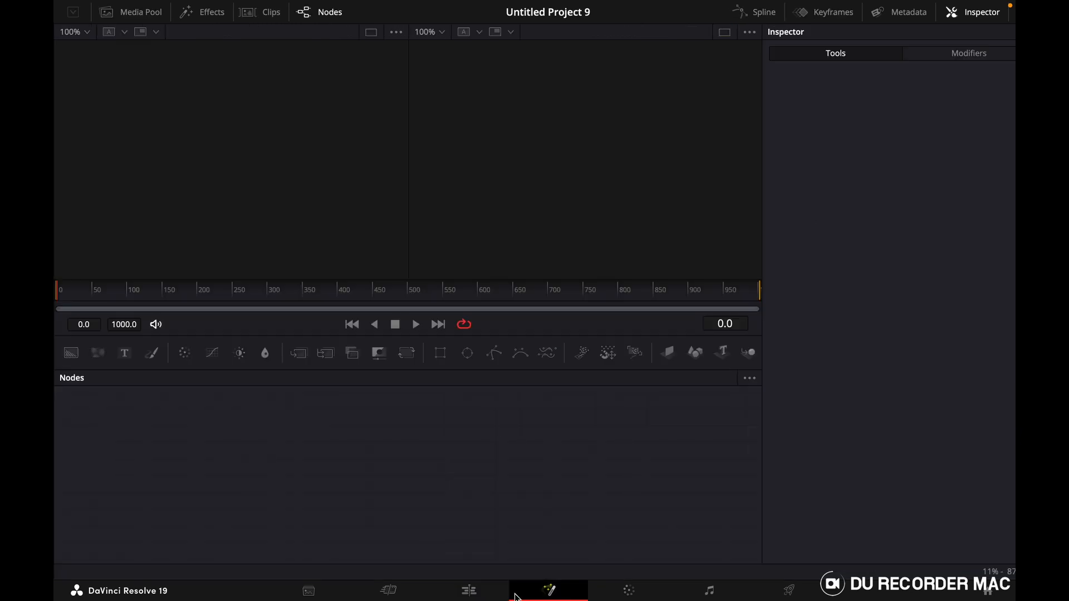
click(130, 12)
drag(187, 63, 199, 472)
click(483, 464)
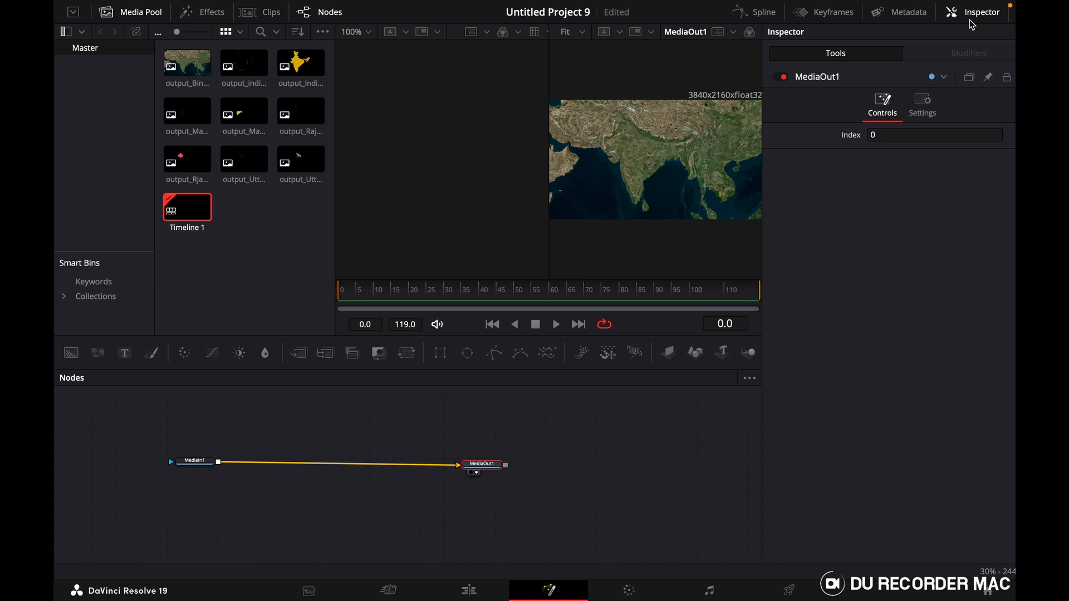
- Hide the Inspector, switch to a single viewer and enlarge the viewer area above the node graph
click(952, 12)
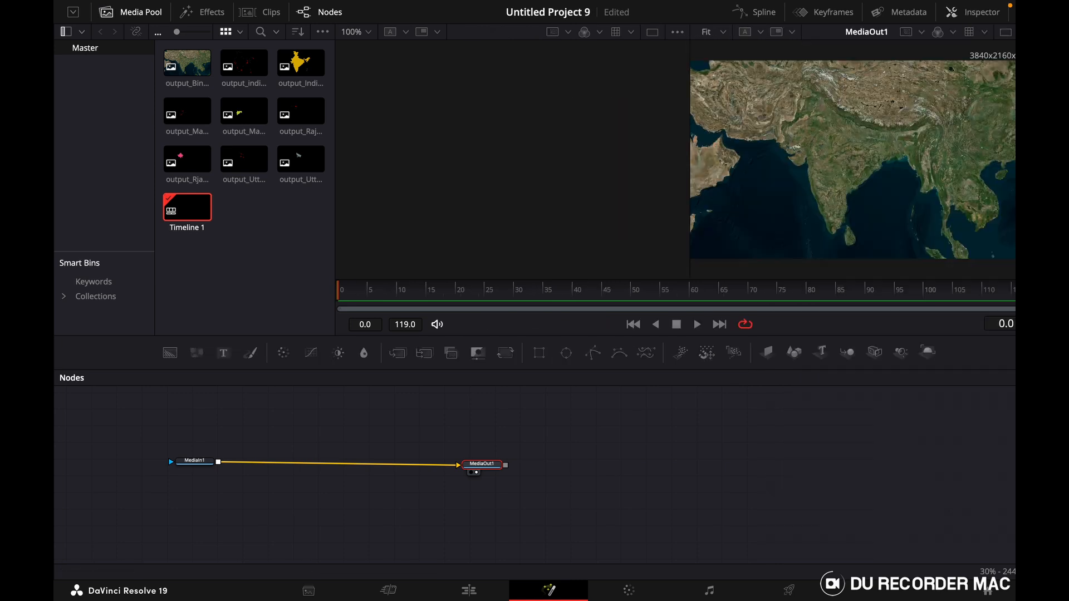
click(1005, 33)
drag(318, 336, 320, 372)
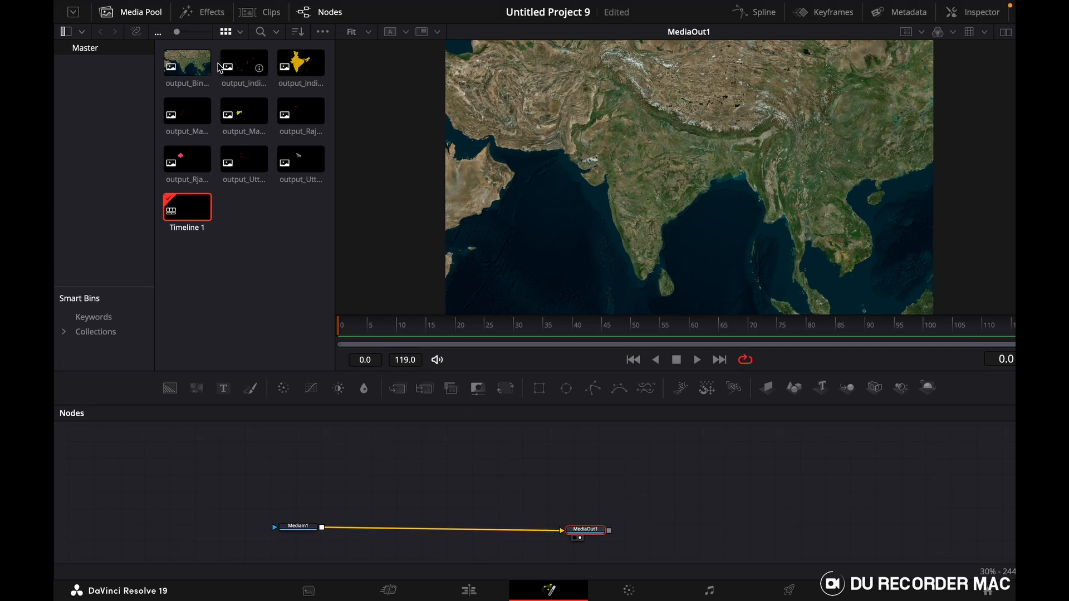
- Merge the India boundary outline image and the India filled image over the satellite background in the node graph
drag(248, 68, 325, 530)
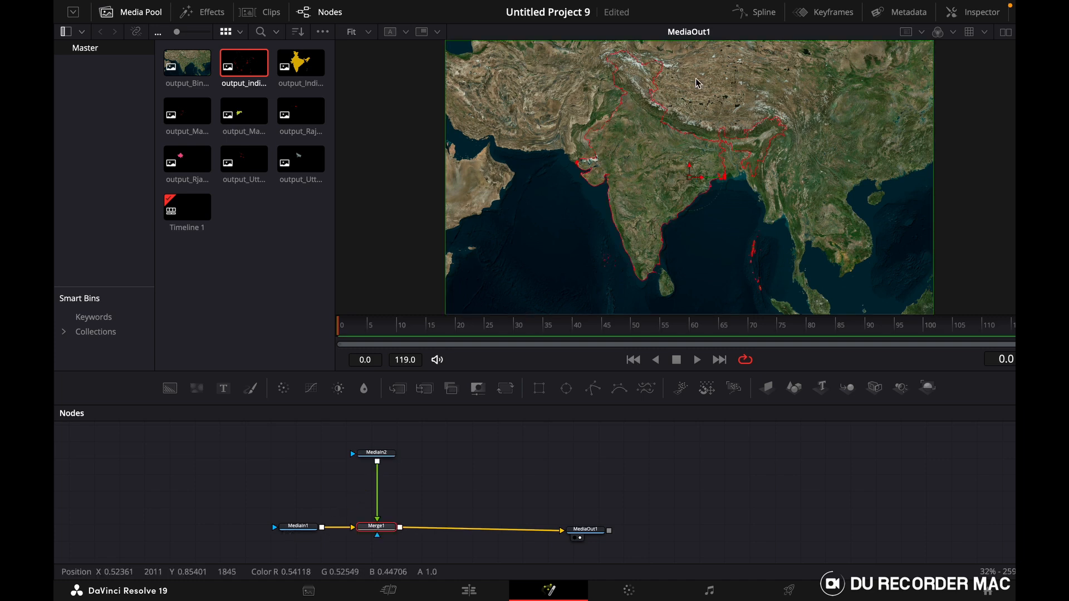
click(297, 65)
drag(297, 65, 402, 531)
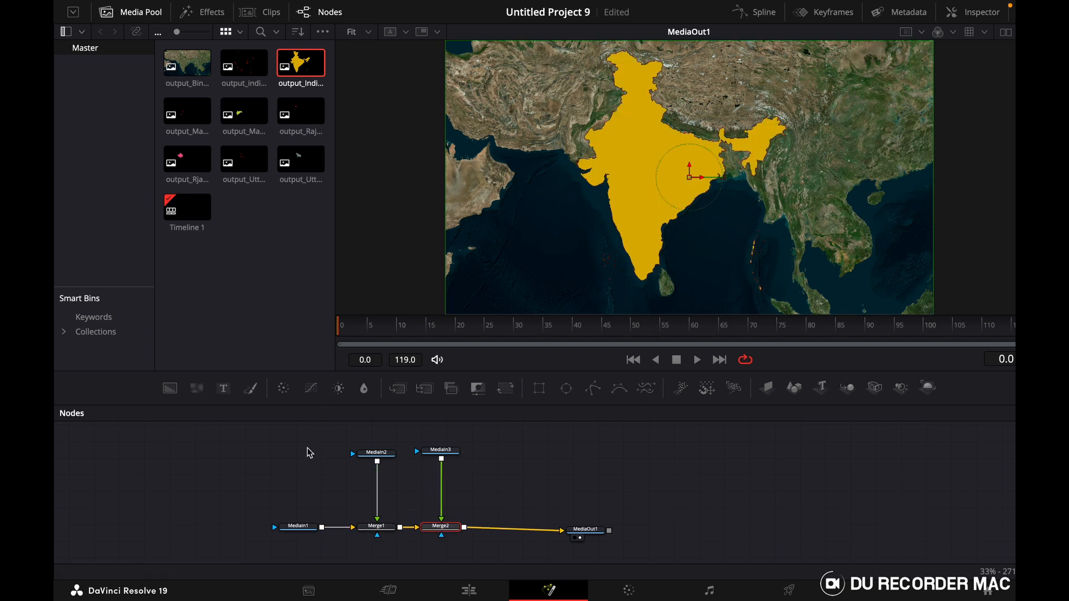
- Move MediaOut1 farther along the node chain and merge in the Maharashtra outline and Maharashtra filled images
scroll(281, 473, right, 5)
drag(414, 532, 585, 529)
click(313, 341)
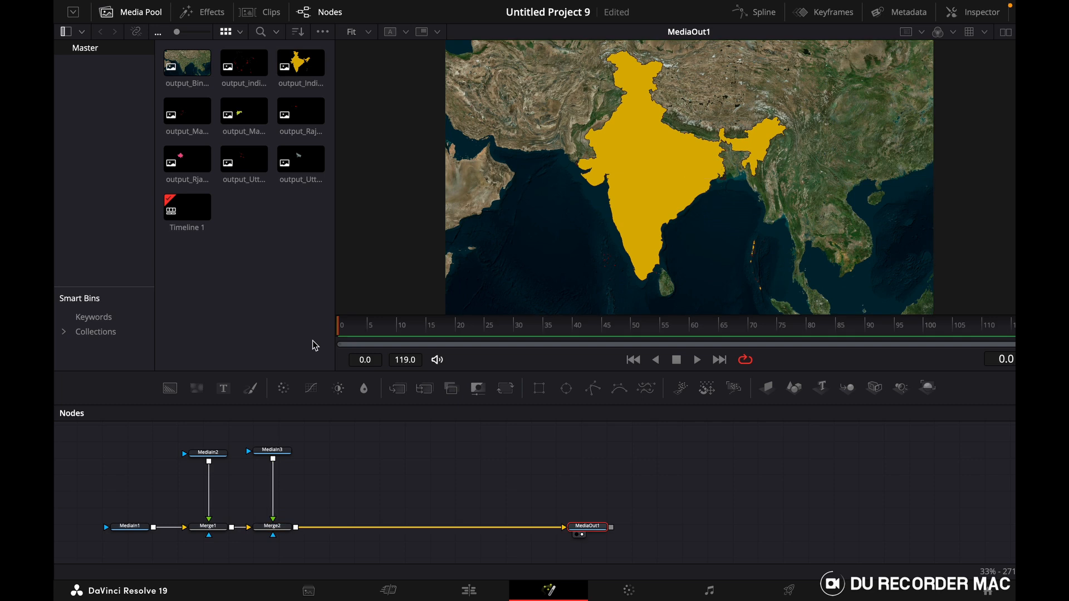
drag(188, 114, 293, 532)
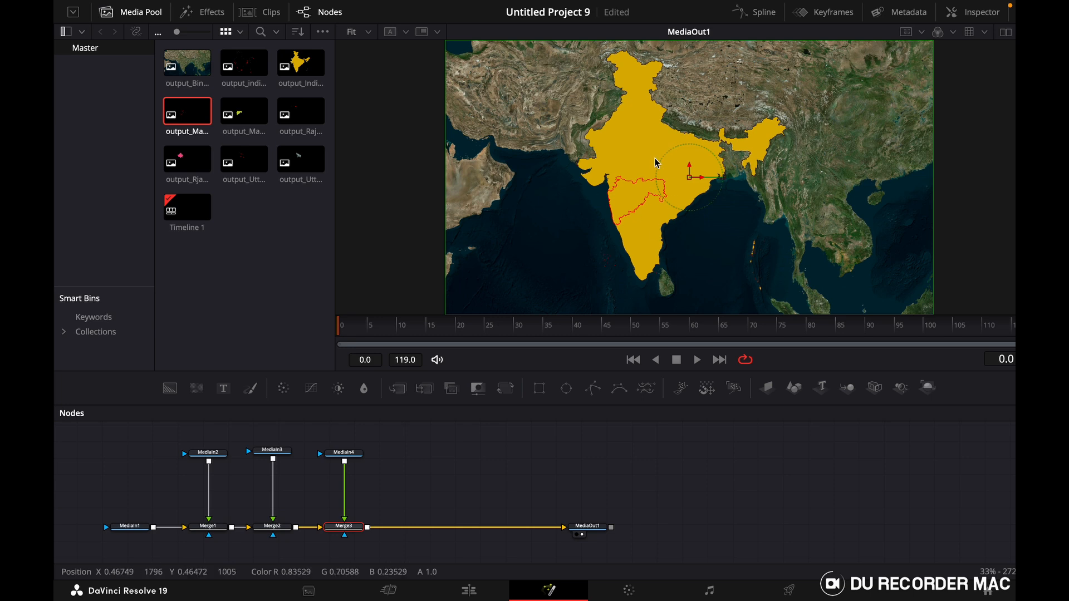
drag(244, 114, 371, 533)
- Make room before MediaOut1, merge in the outline and filled images for Rajasthan and Uttar Pradesh, and hide the media pool
drag(600, 526, 825, 509)
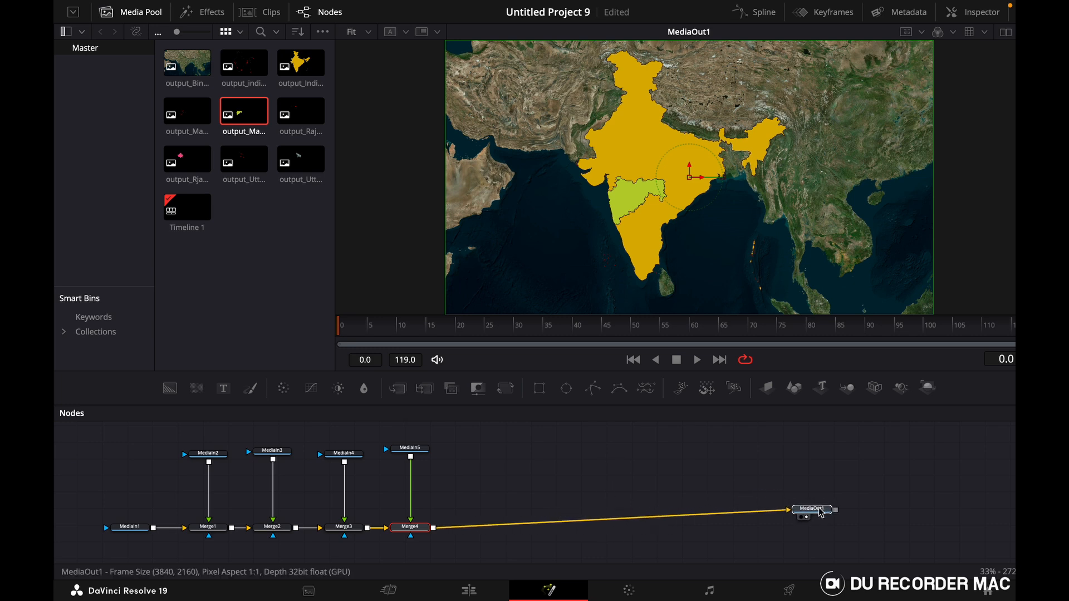
drag(279, 127, 434, 528)
drag(187, 160, 554, 463)
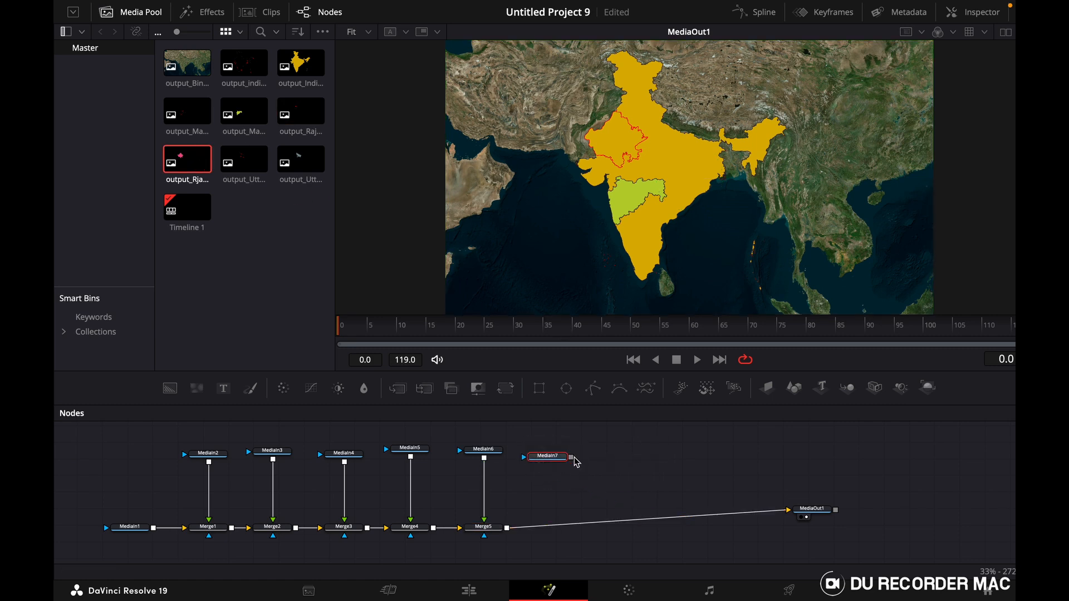
drag(244, 161, 538, 459)
drag(301, 161, 627, 448)
click(131, 11)
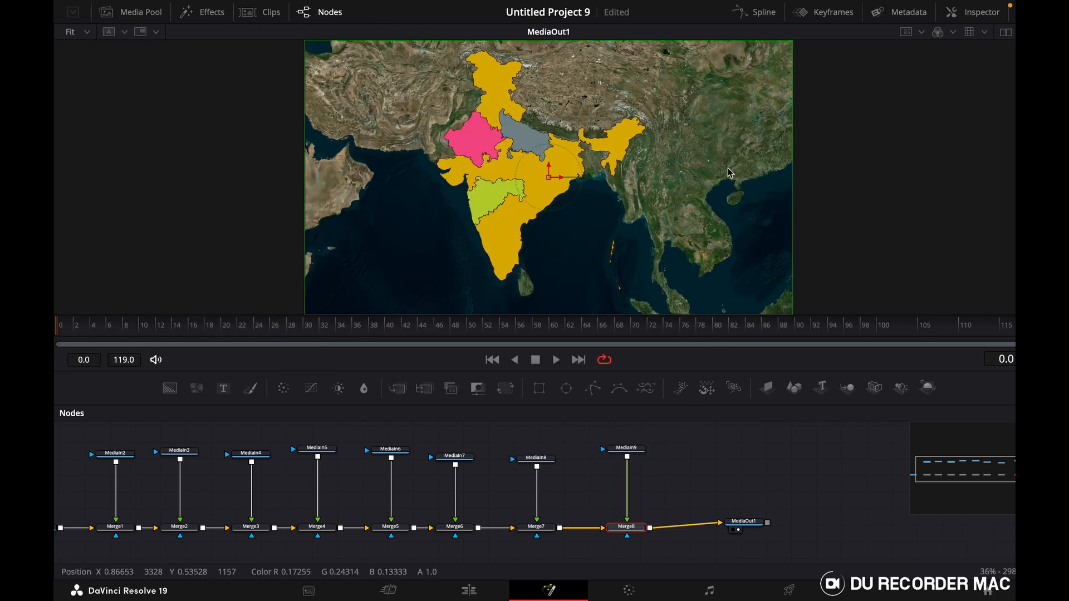